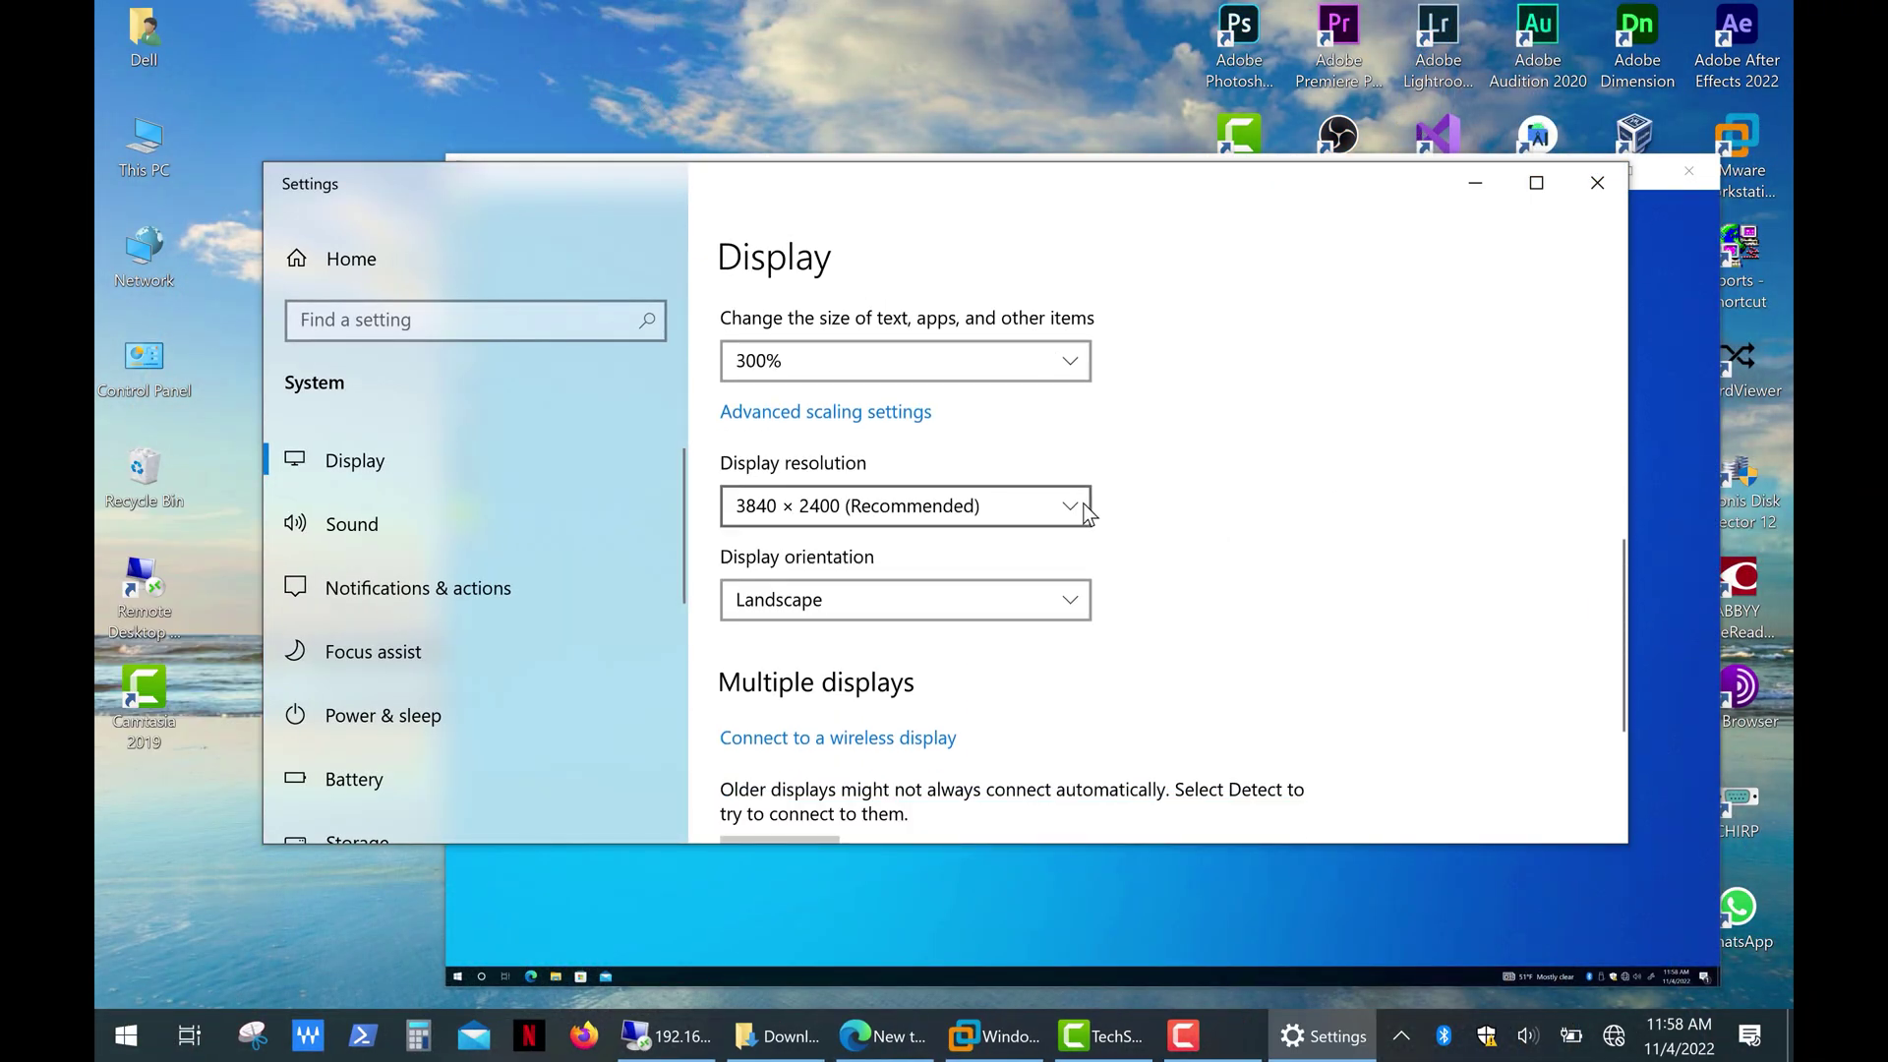
Show the display resolution list for the 3840 × 2400 screen at 300% scaling
{"action": "left_click", "coordinate": [1080, 506]}
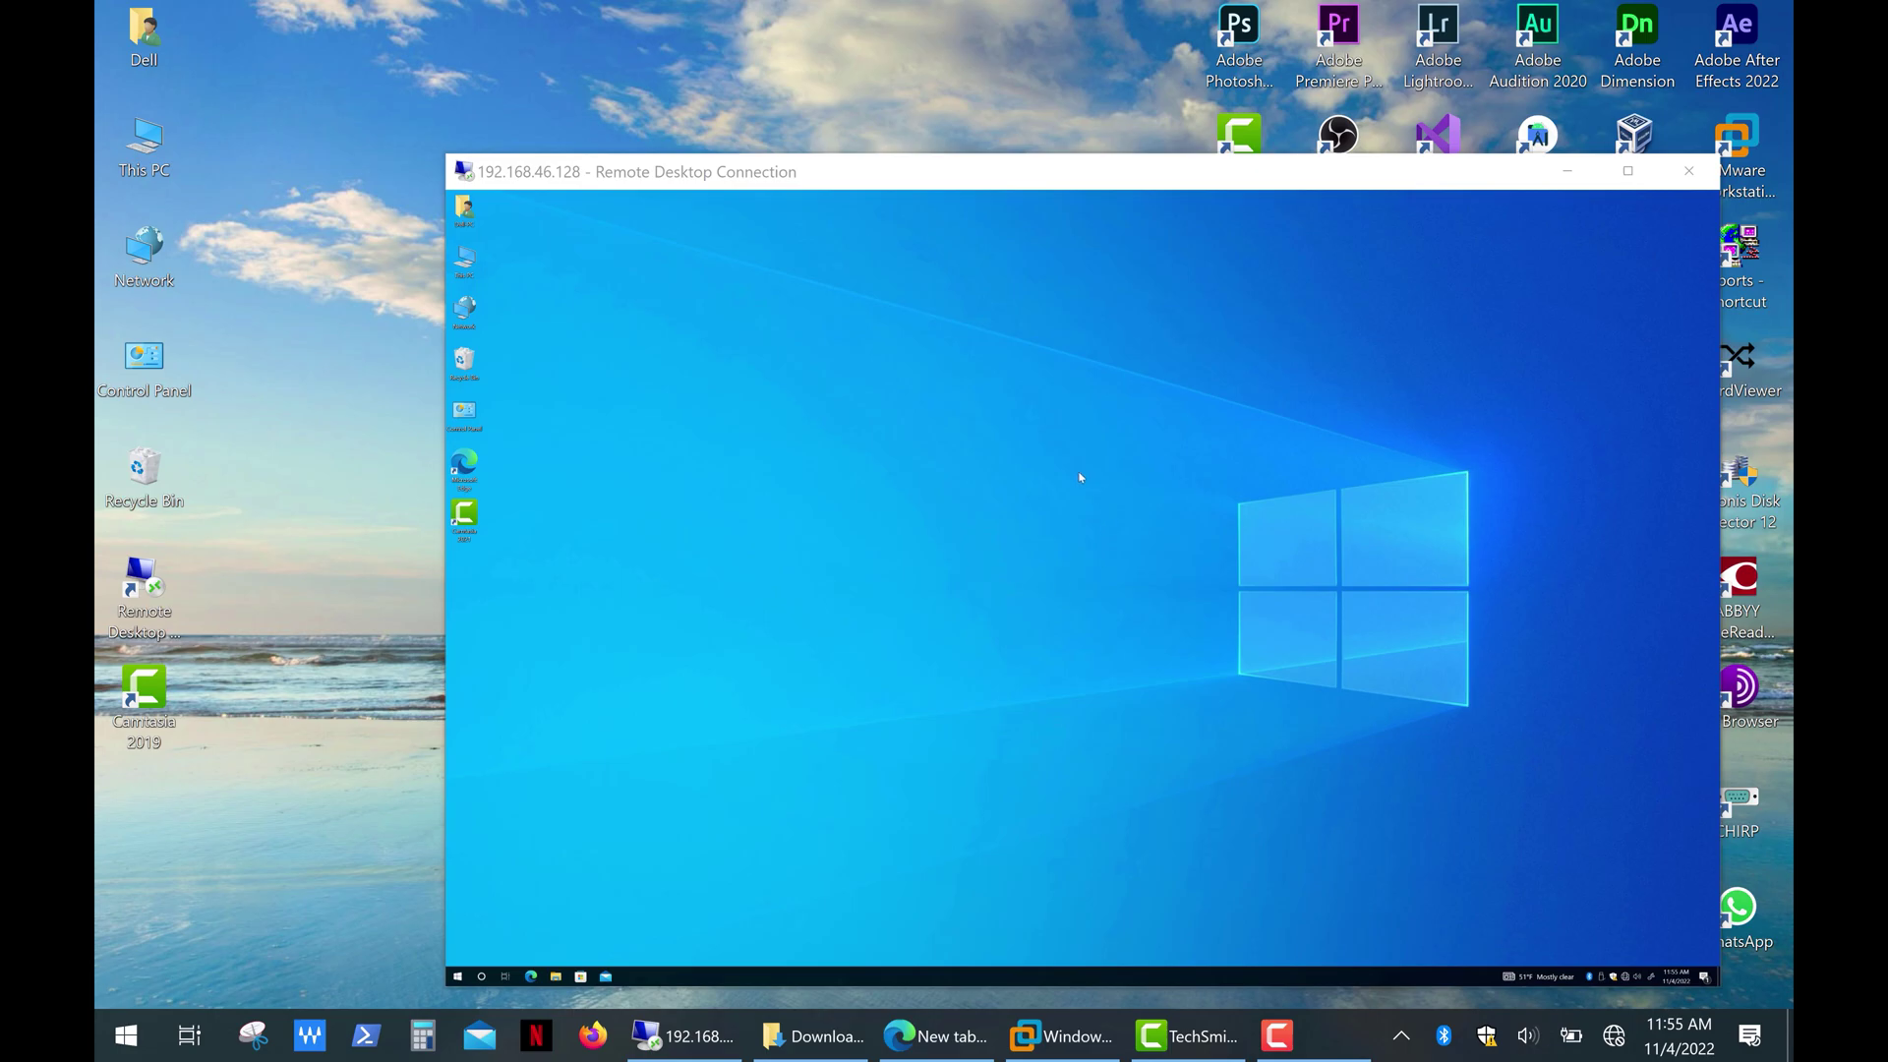
Start a second Remote Desktop Connection dialog and move it slightly lower
{"action": "double_click", "coordinate": [145, 587]}
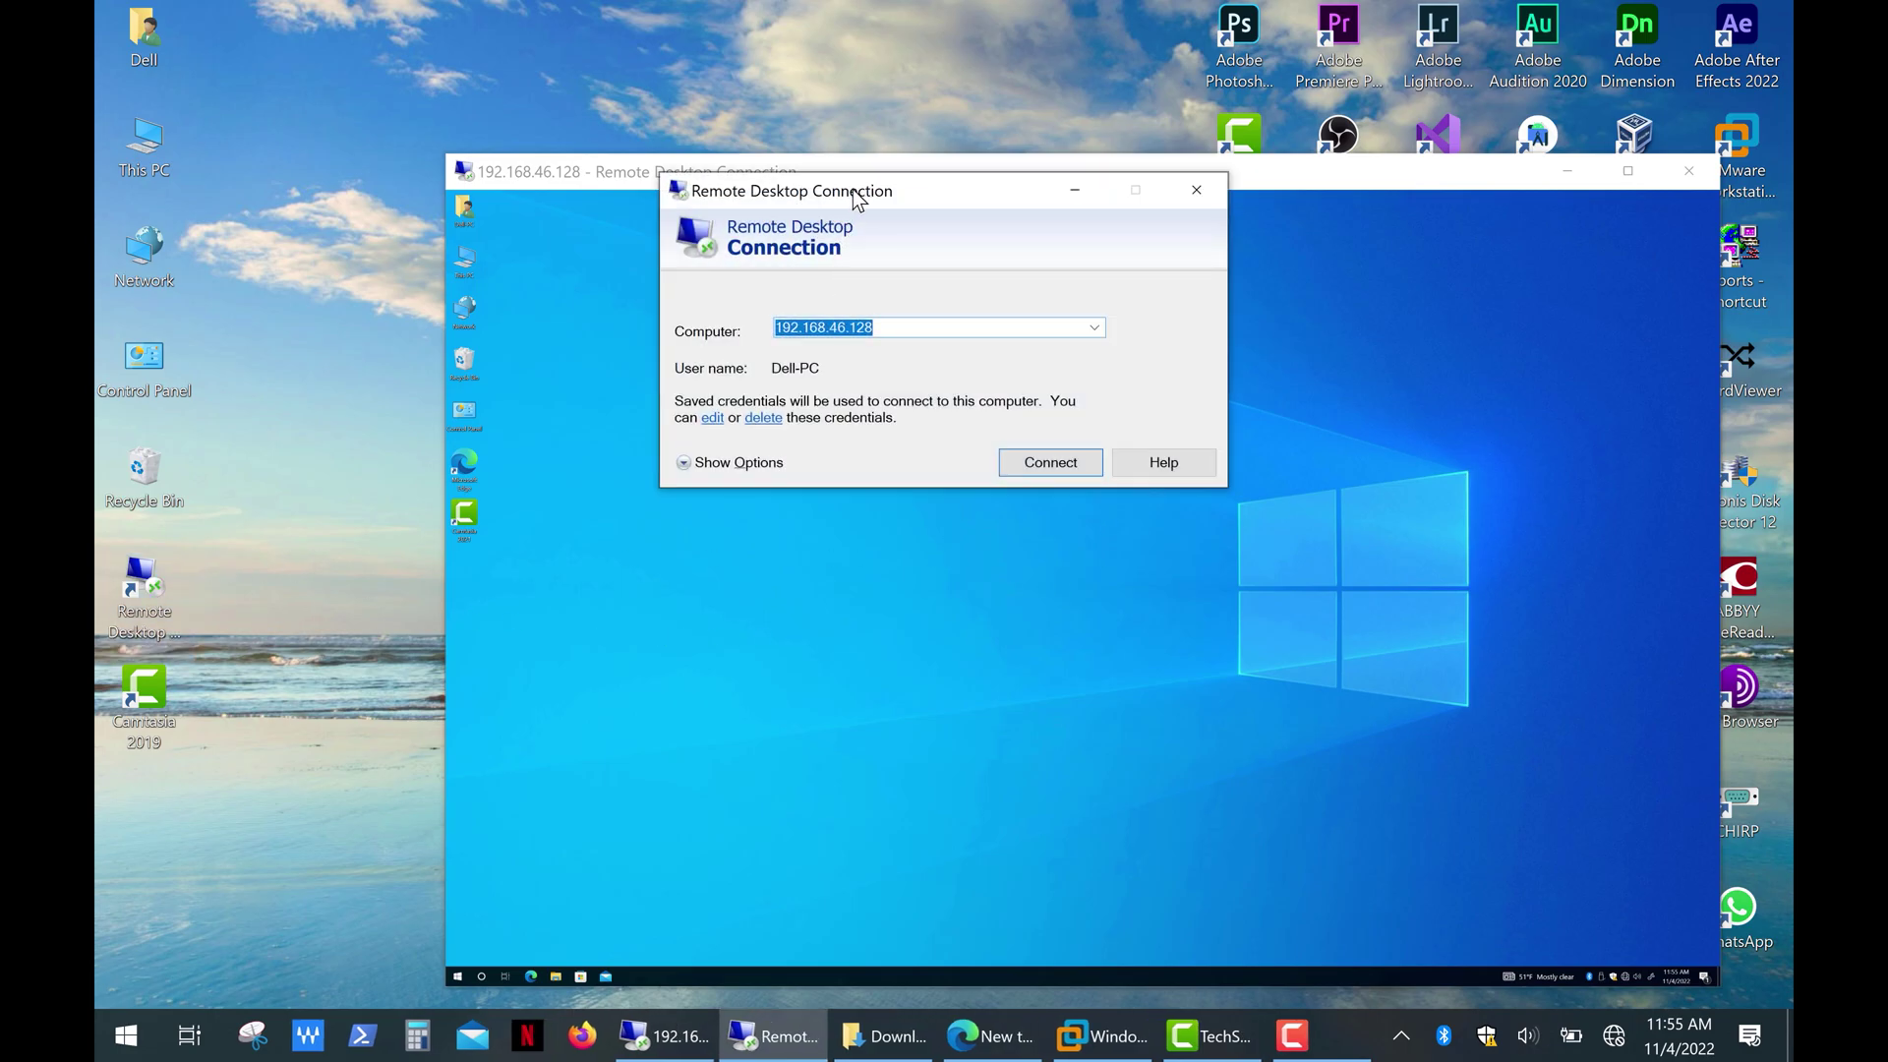
{"action": "left_click_drag", "start_coordinate": [855, 193], "coordinate": [838, 274]}
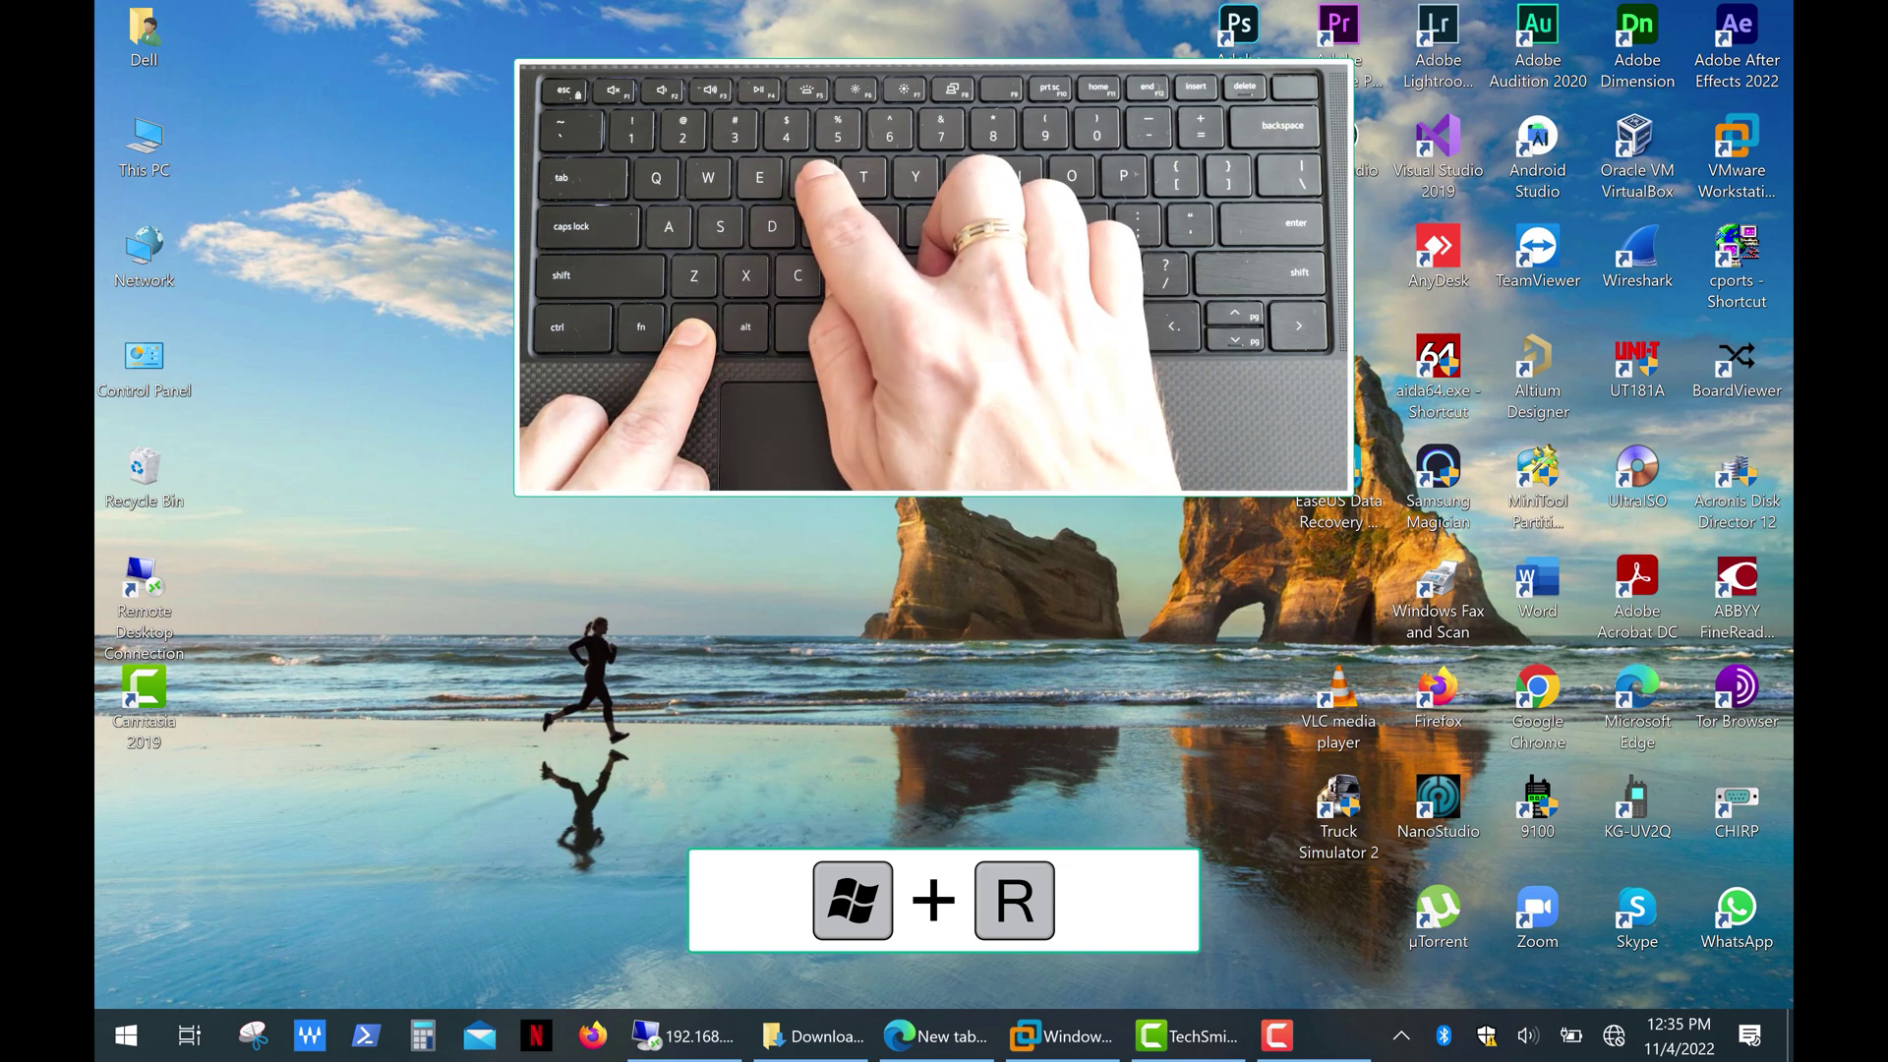
Launch regedit with administrator approval
{"action": "key", "text": "super+r"}
{"action": "type", "text": "re"}
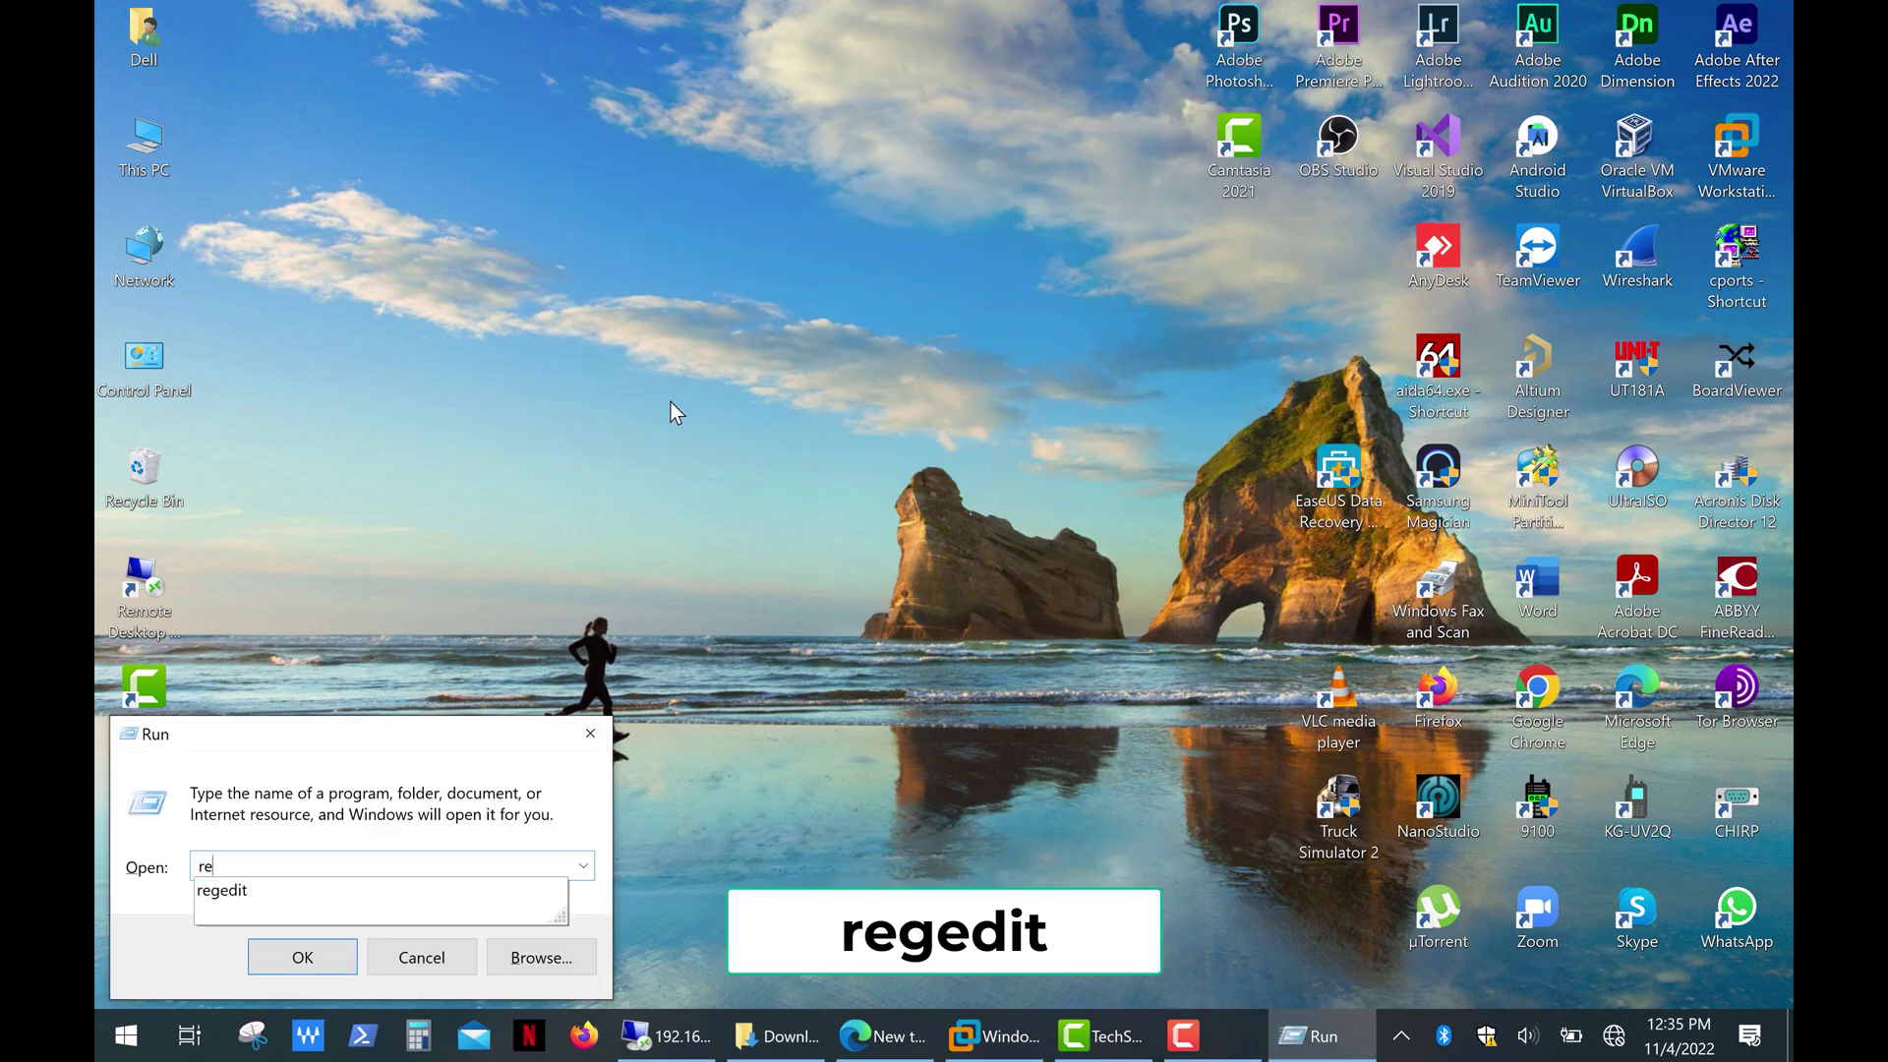
{"action": "type", "text": "gedit"}
{"action": "key", "text": "Return"}
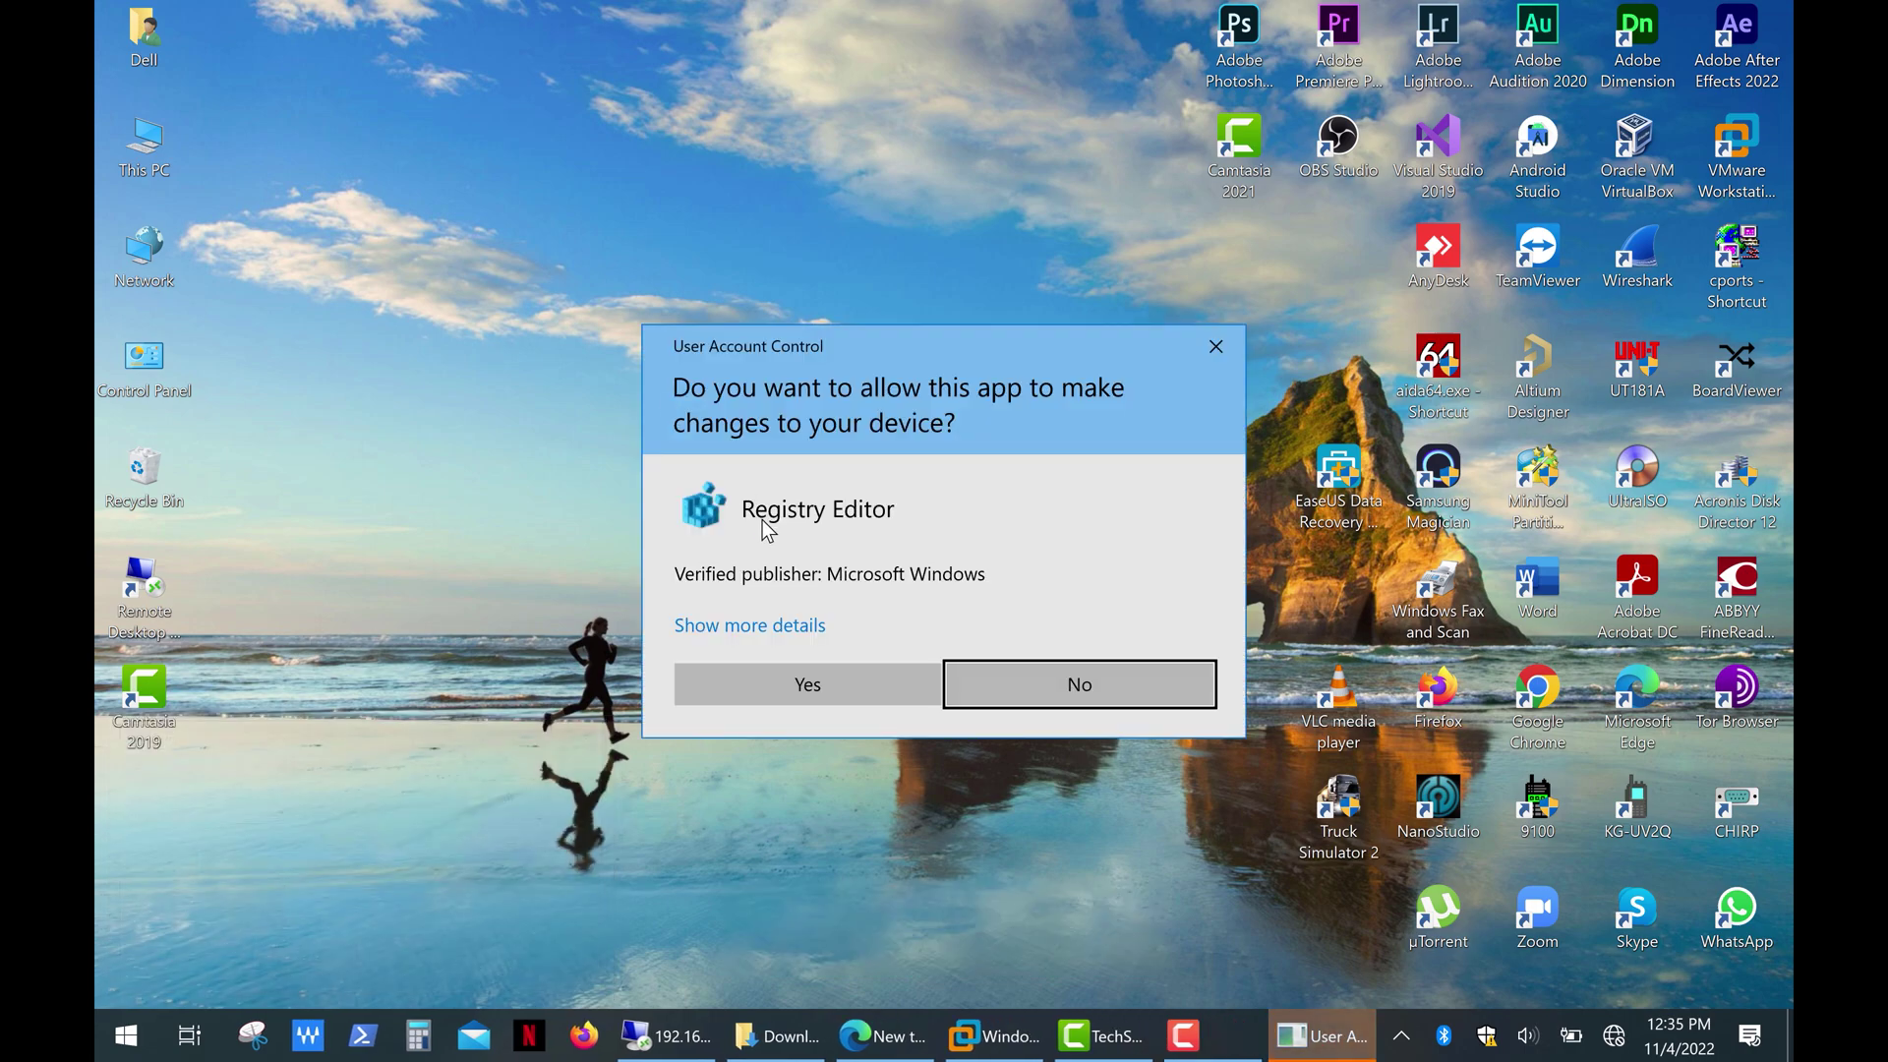
{"action": "left_click", "coordinate": [856, 681]}
Browse to HKEY_LOCAL_MACHINE\SOFTWARE\Microsoft\Windows\CurrentVersion\SideBySide and select it
{"action": "left_click", "coordinate": [317, 322]}
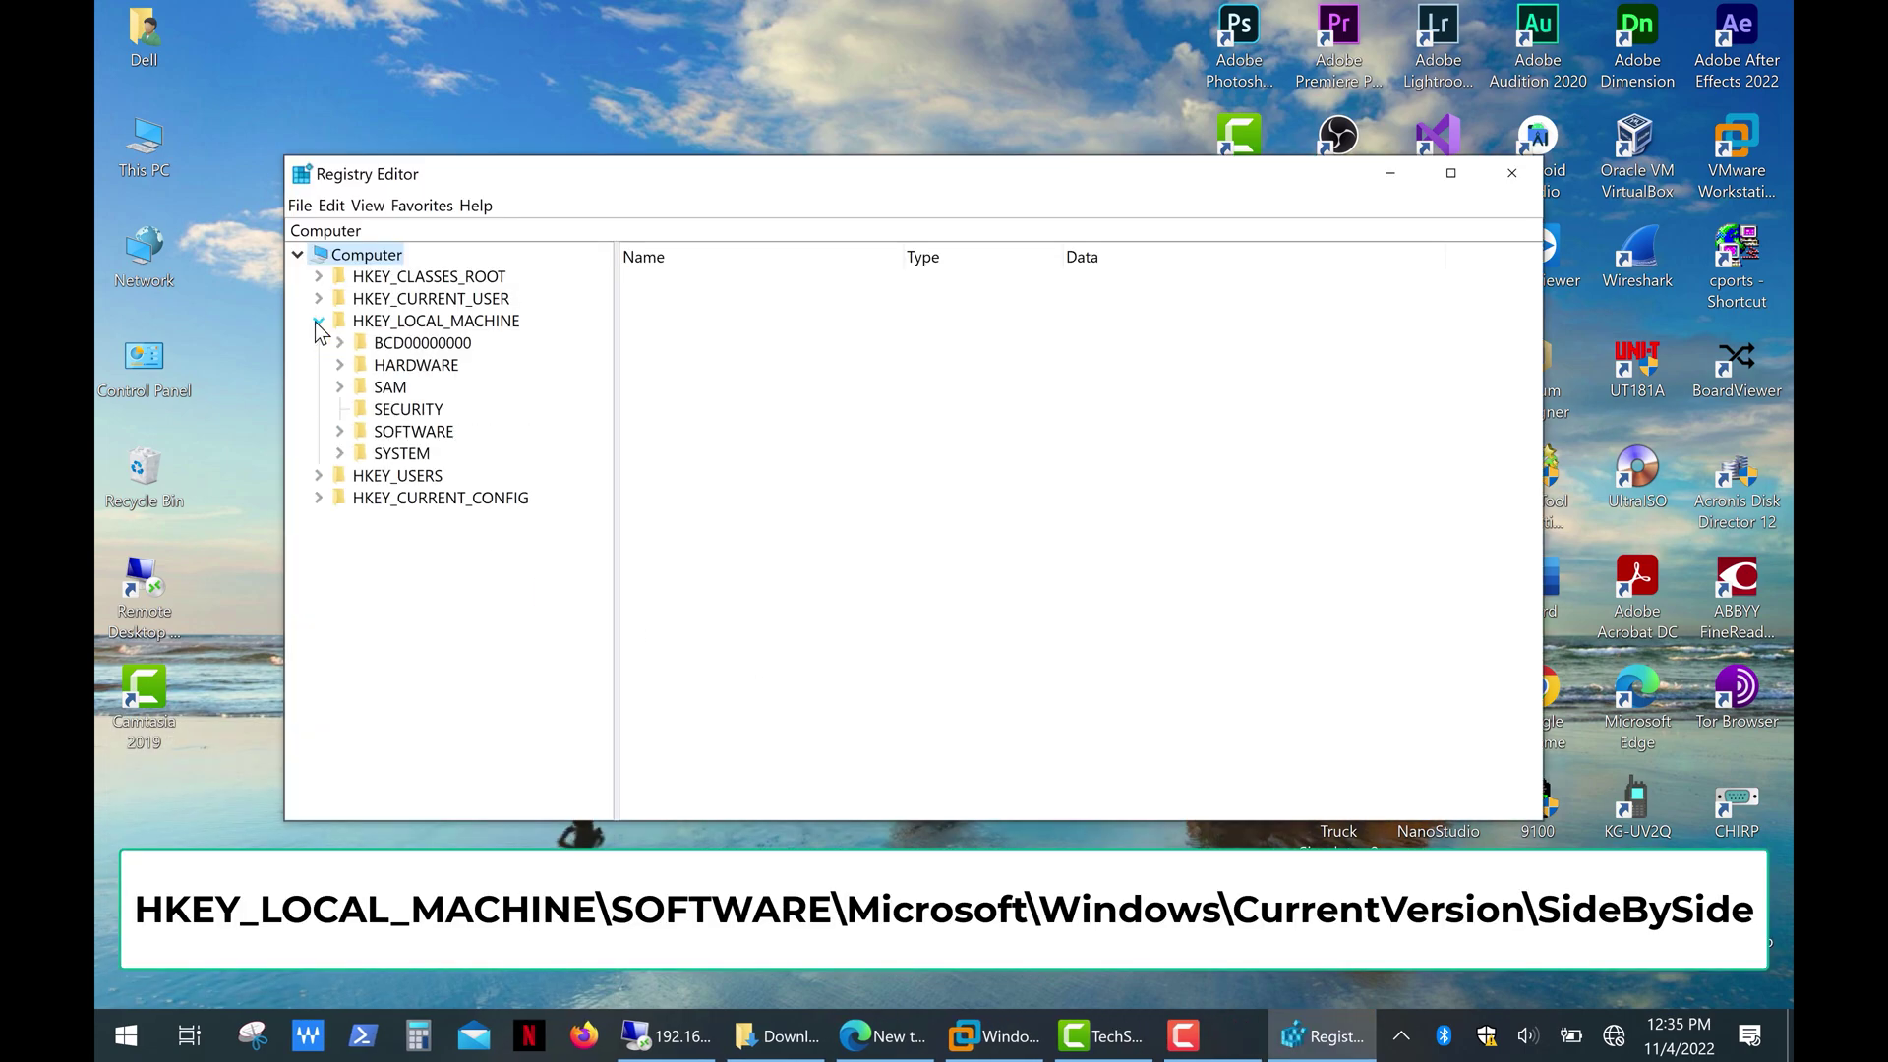
{"action": "left_click", "coordinate": [340, 431]}
{"action": "scroll", "coordinate": [346, 433], "scroll_direction": "down", "scroll_amount": 5}
{"action": "left_click", "coordinate": [361, 523]}
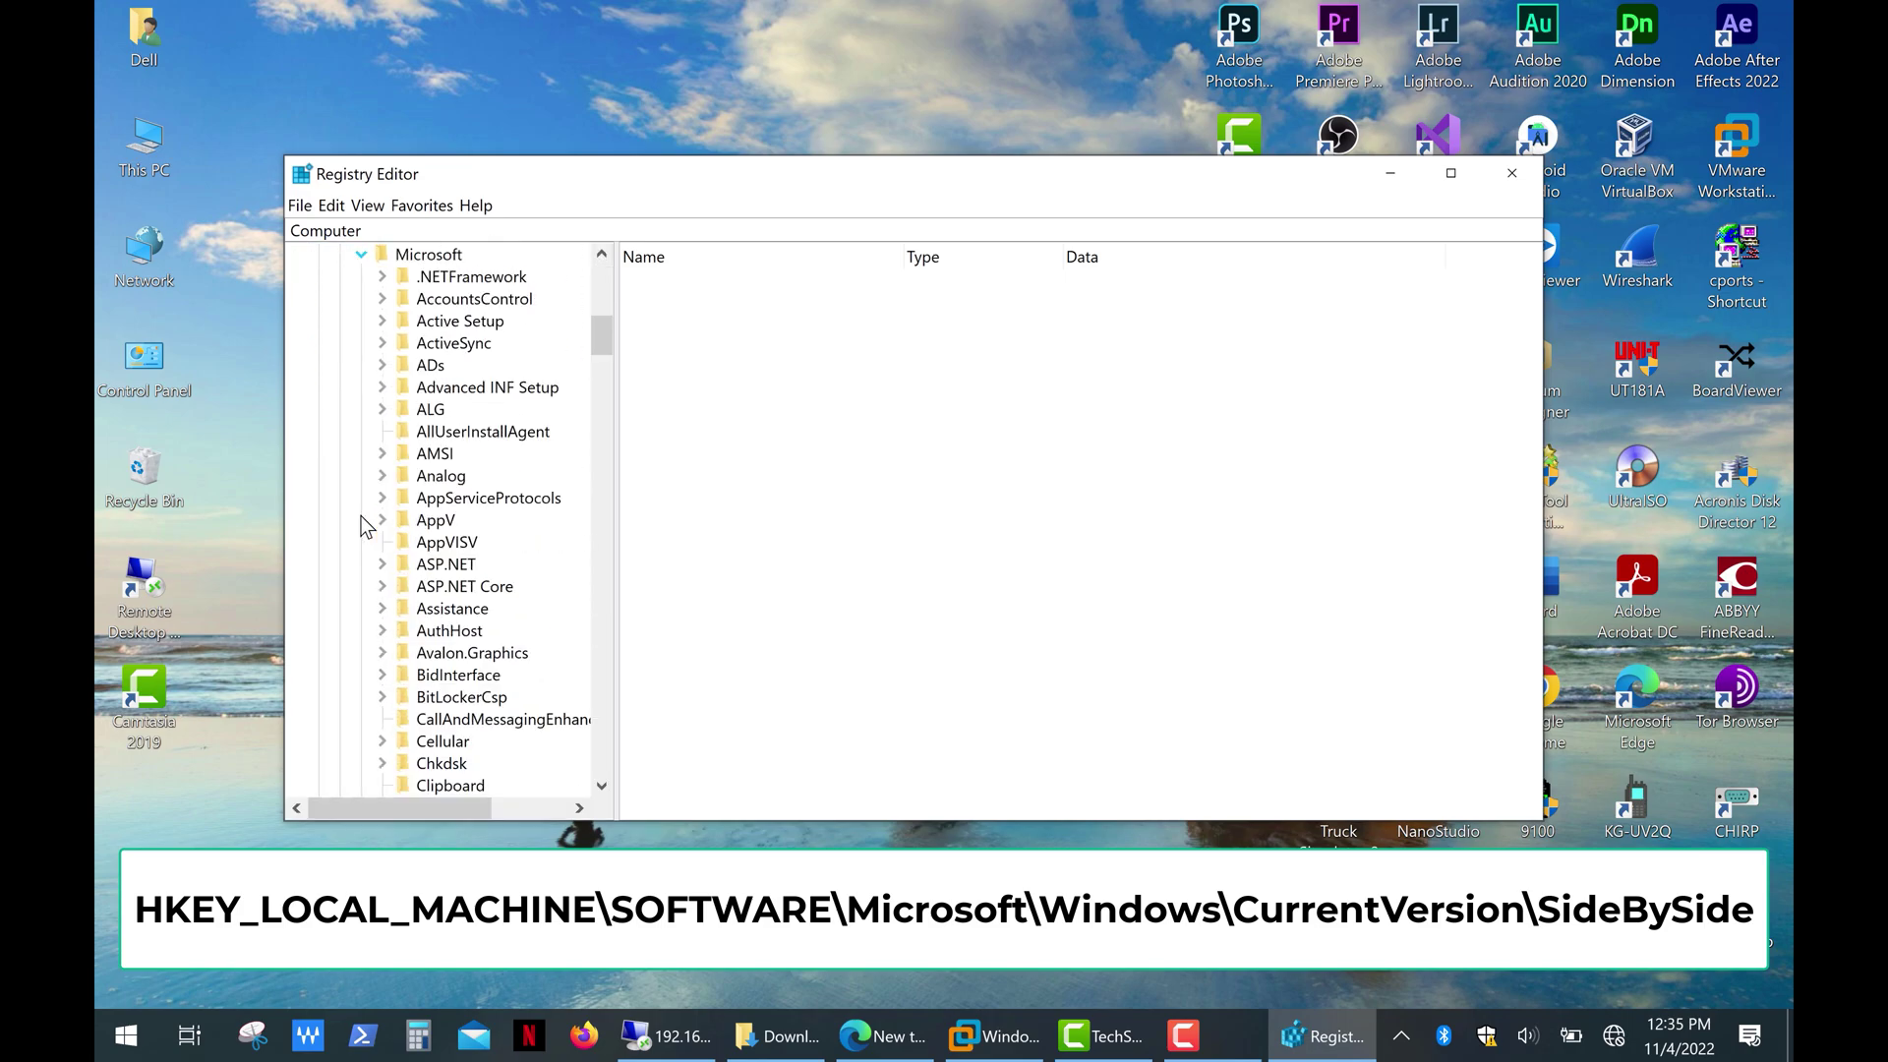
{"action": "scroll", "coordinate": [364, 526], "scroll_direction": "down", "scroll_amount": 20}
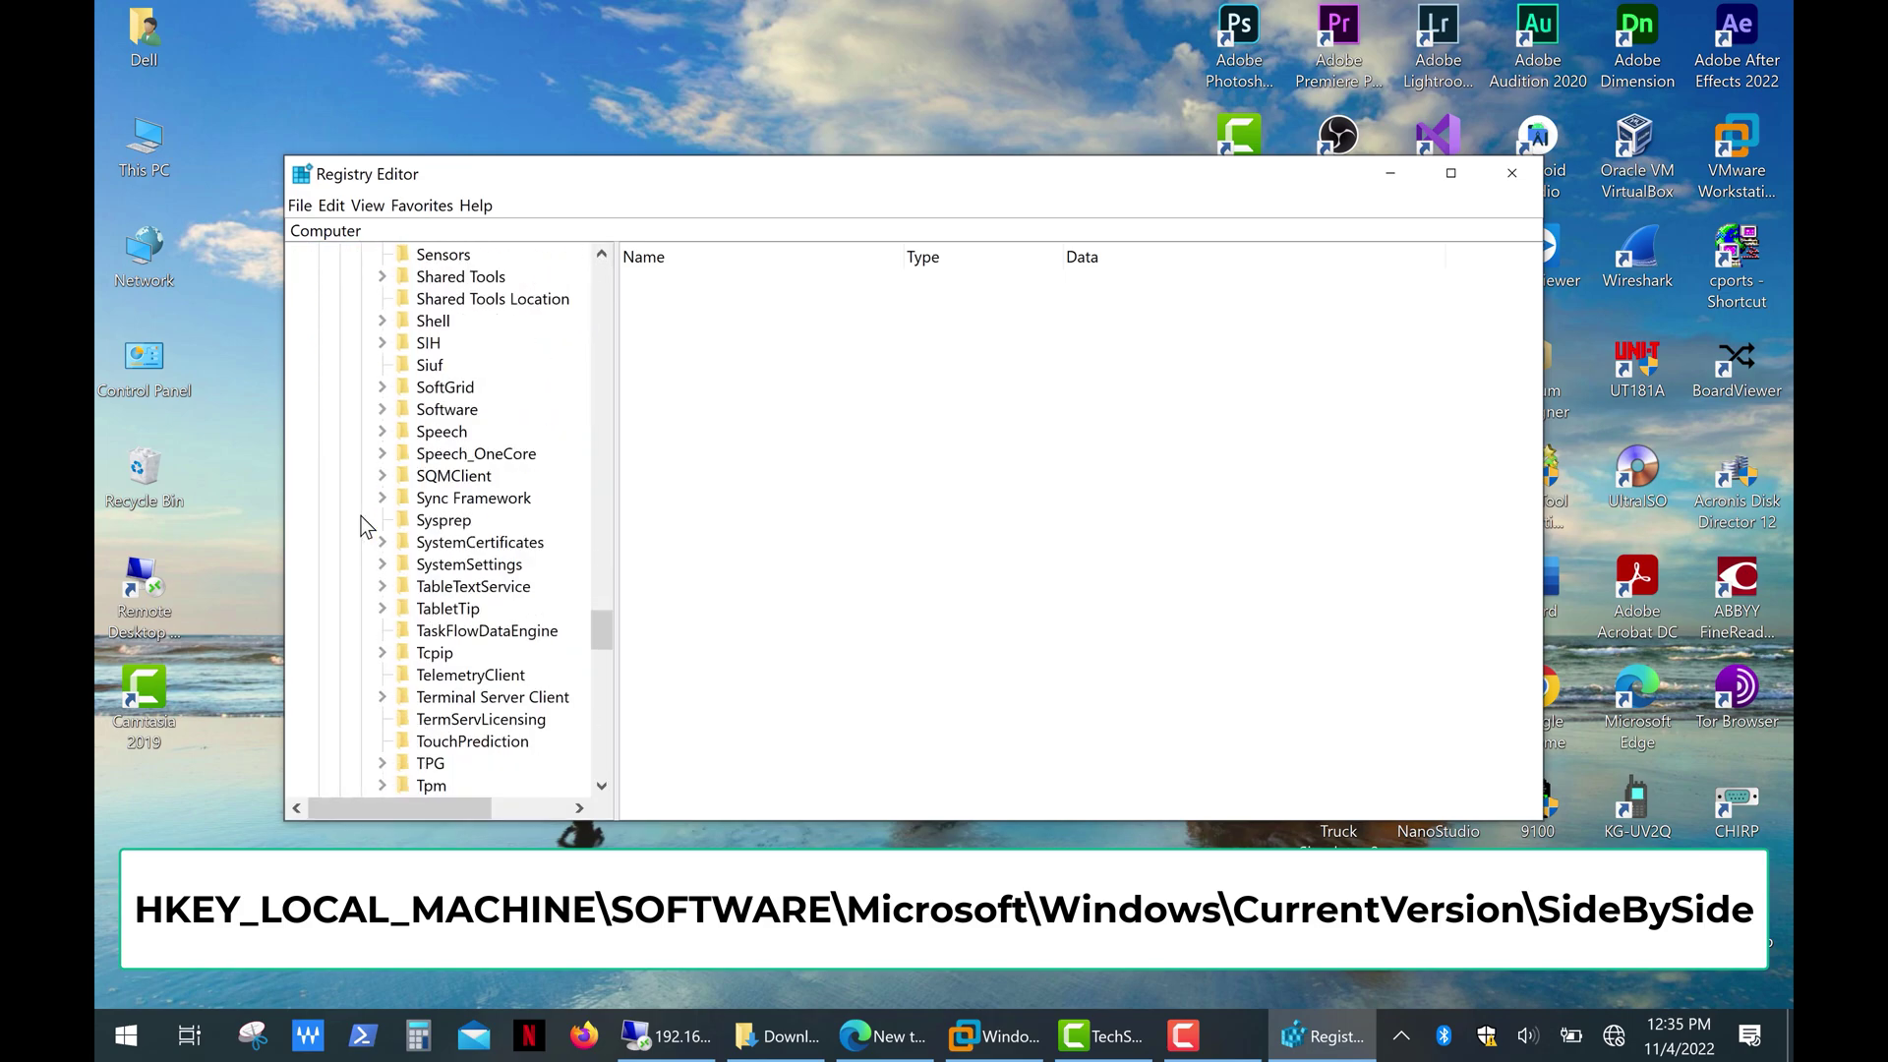
{"action": "scroll", "coordinate": [364, 526], "scroll_direction": "down", "scroll_amount": 15}
{"action": "left_click", "coordinate": [381, 608]}
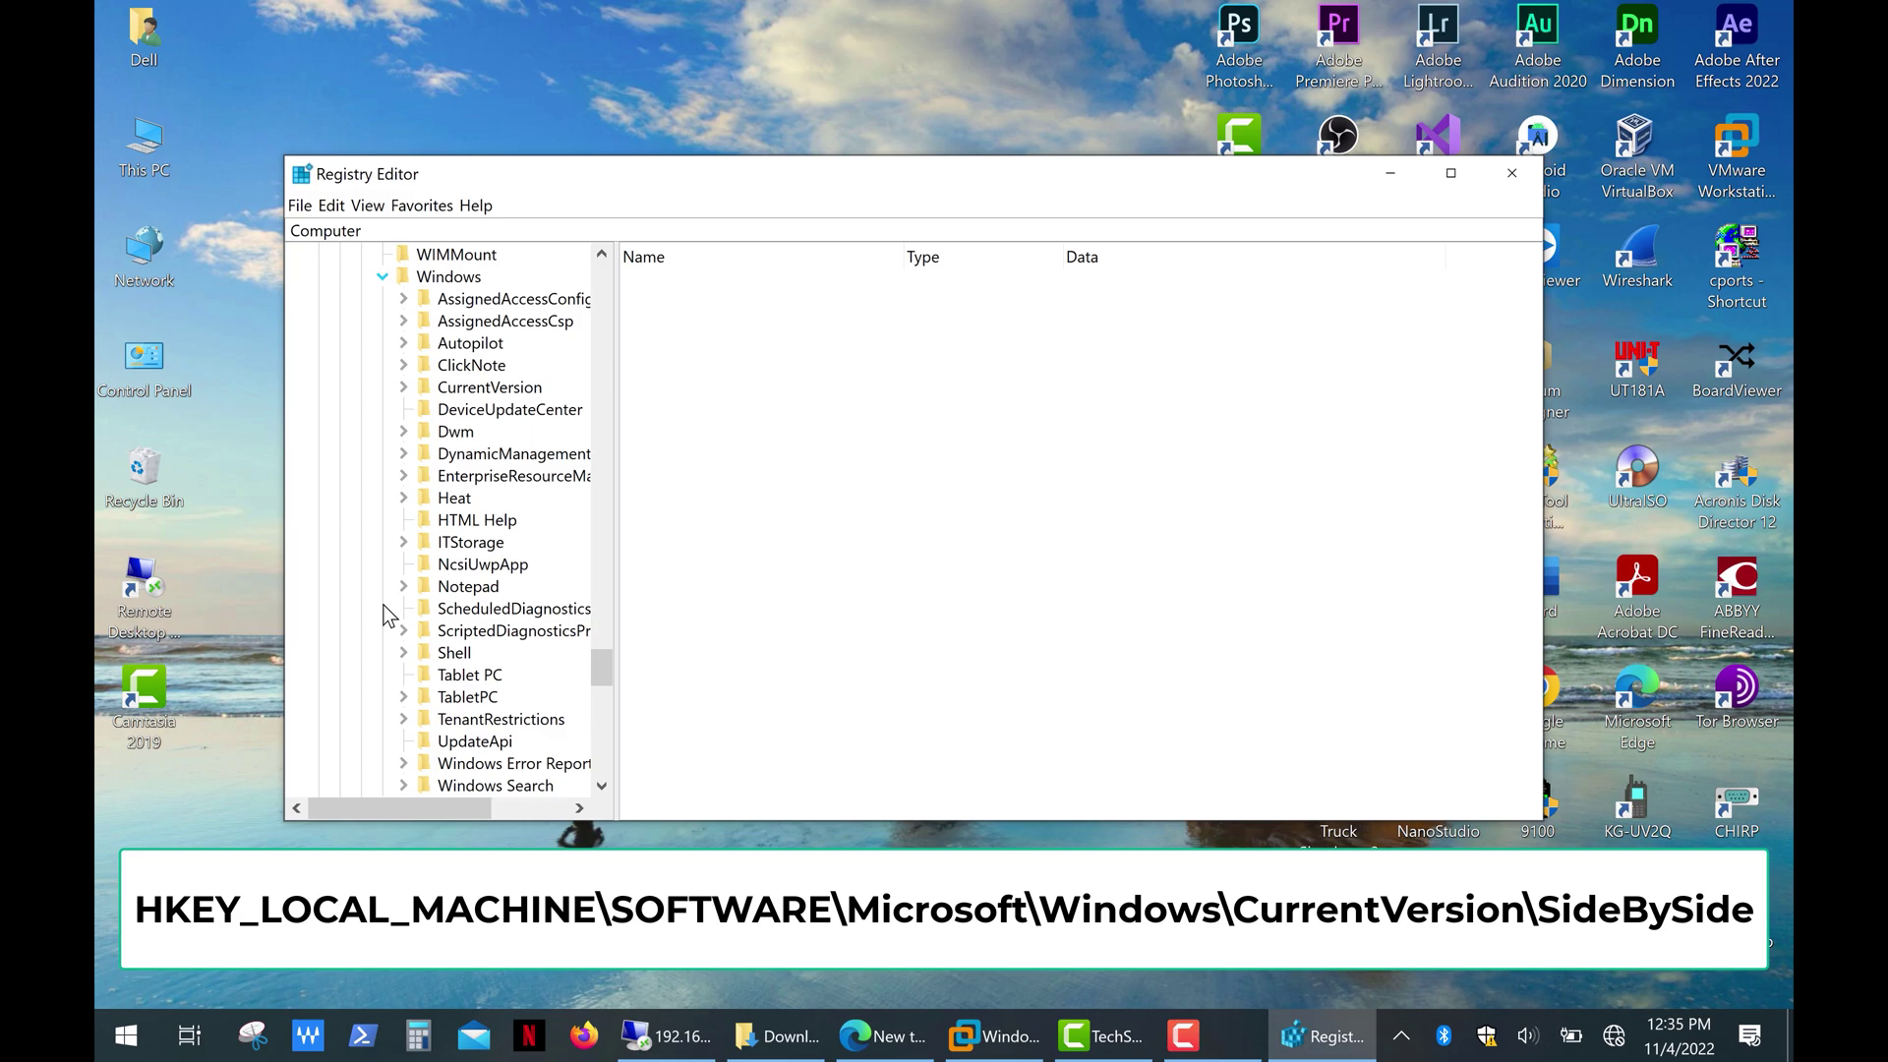
{"action": "left_click", "coordinate": [403, 387]}
{"action": "scroll", "coordinate": [411, 393], "scroll_direction": "down", "scroll_amount": 18}
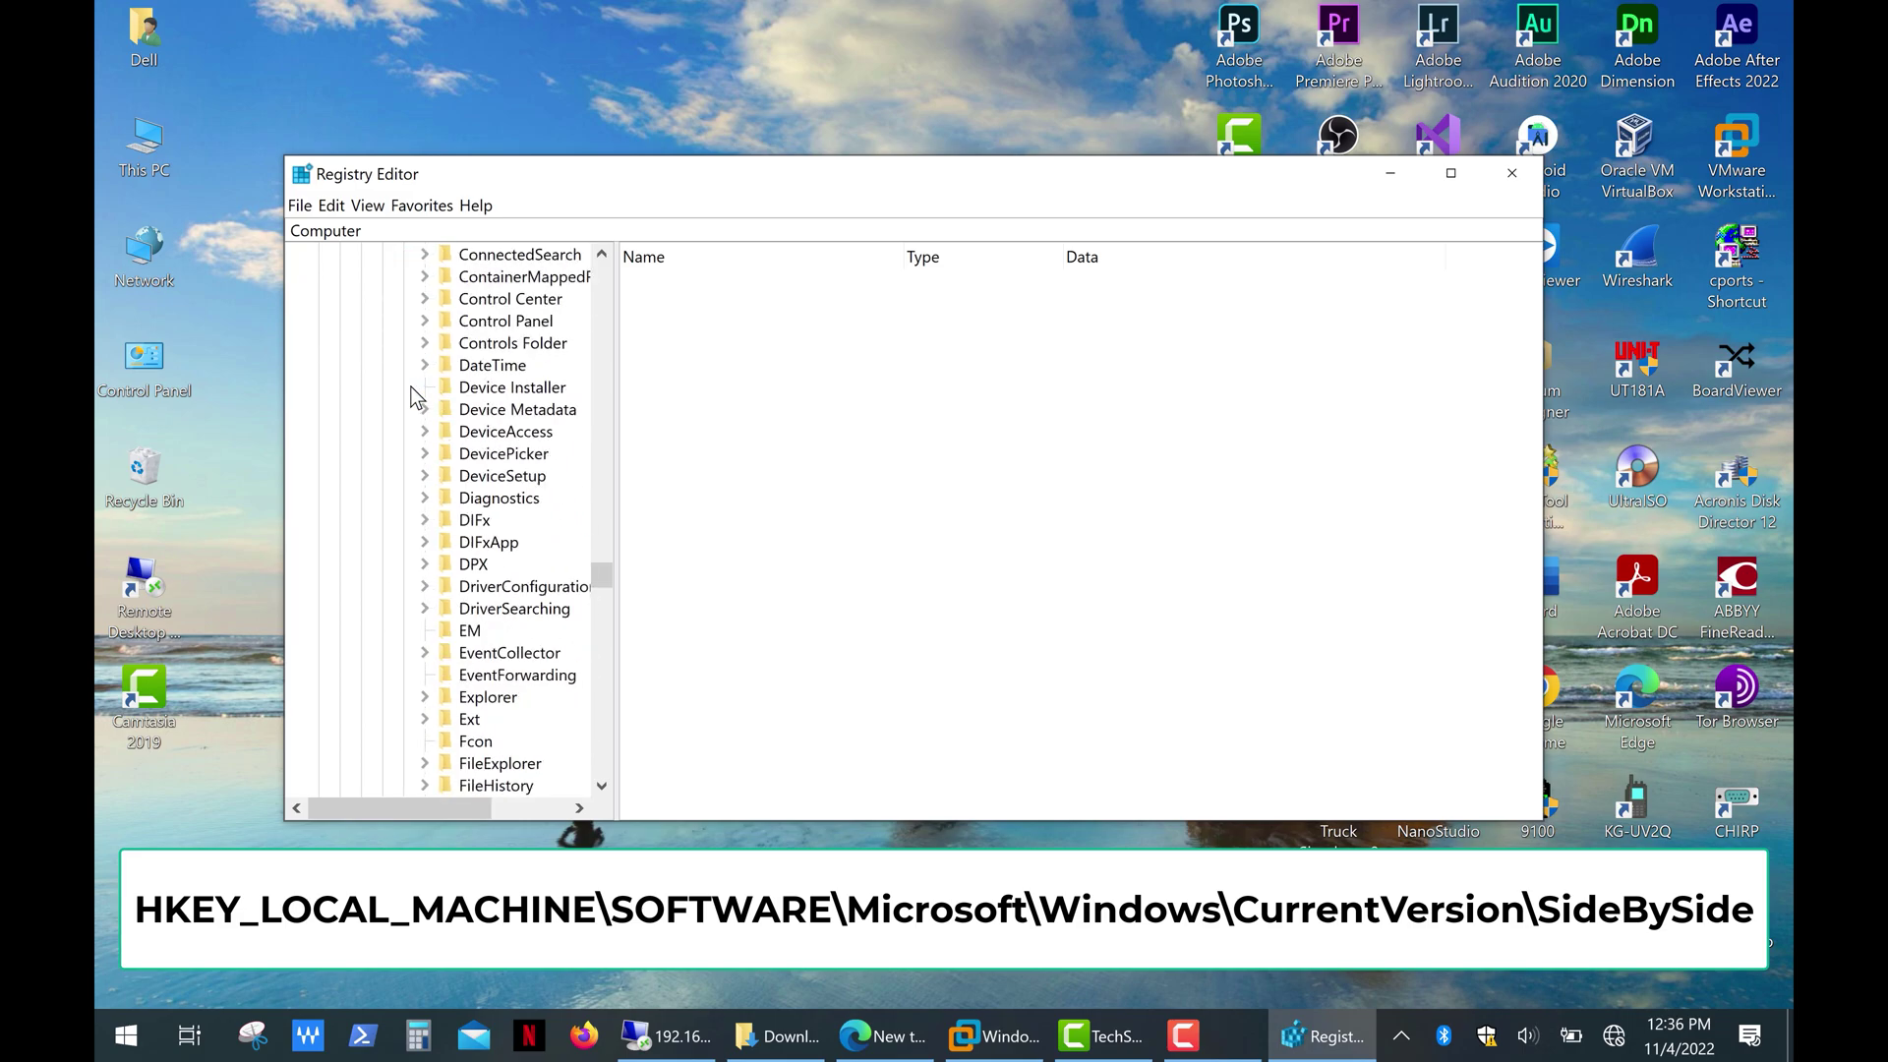
{"action": "scroll", "coordinate": [412, 394], "scroll_direction": "down", "scroll_amount": 12}
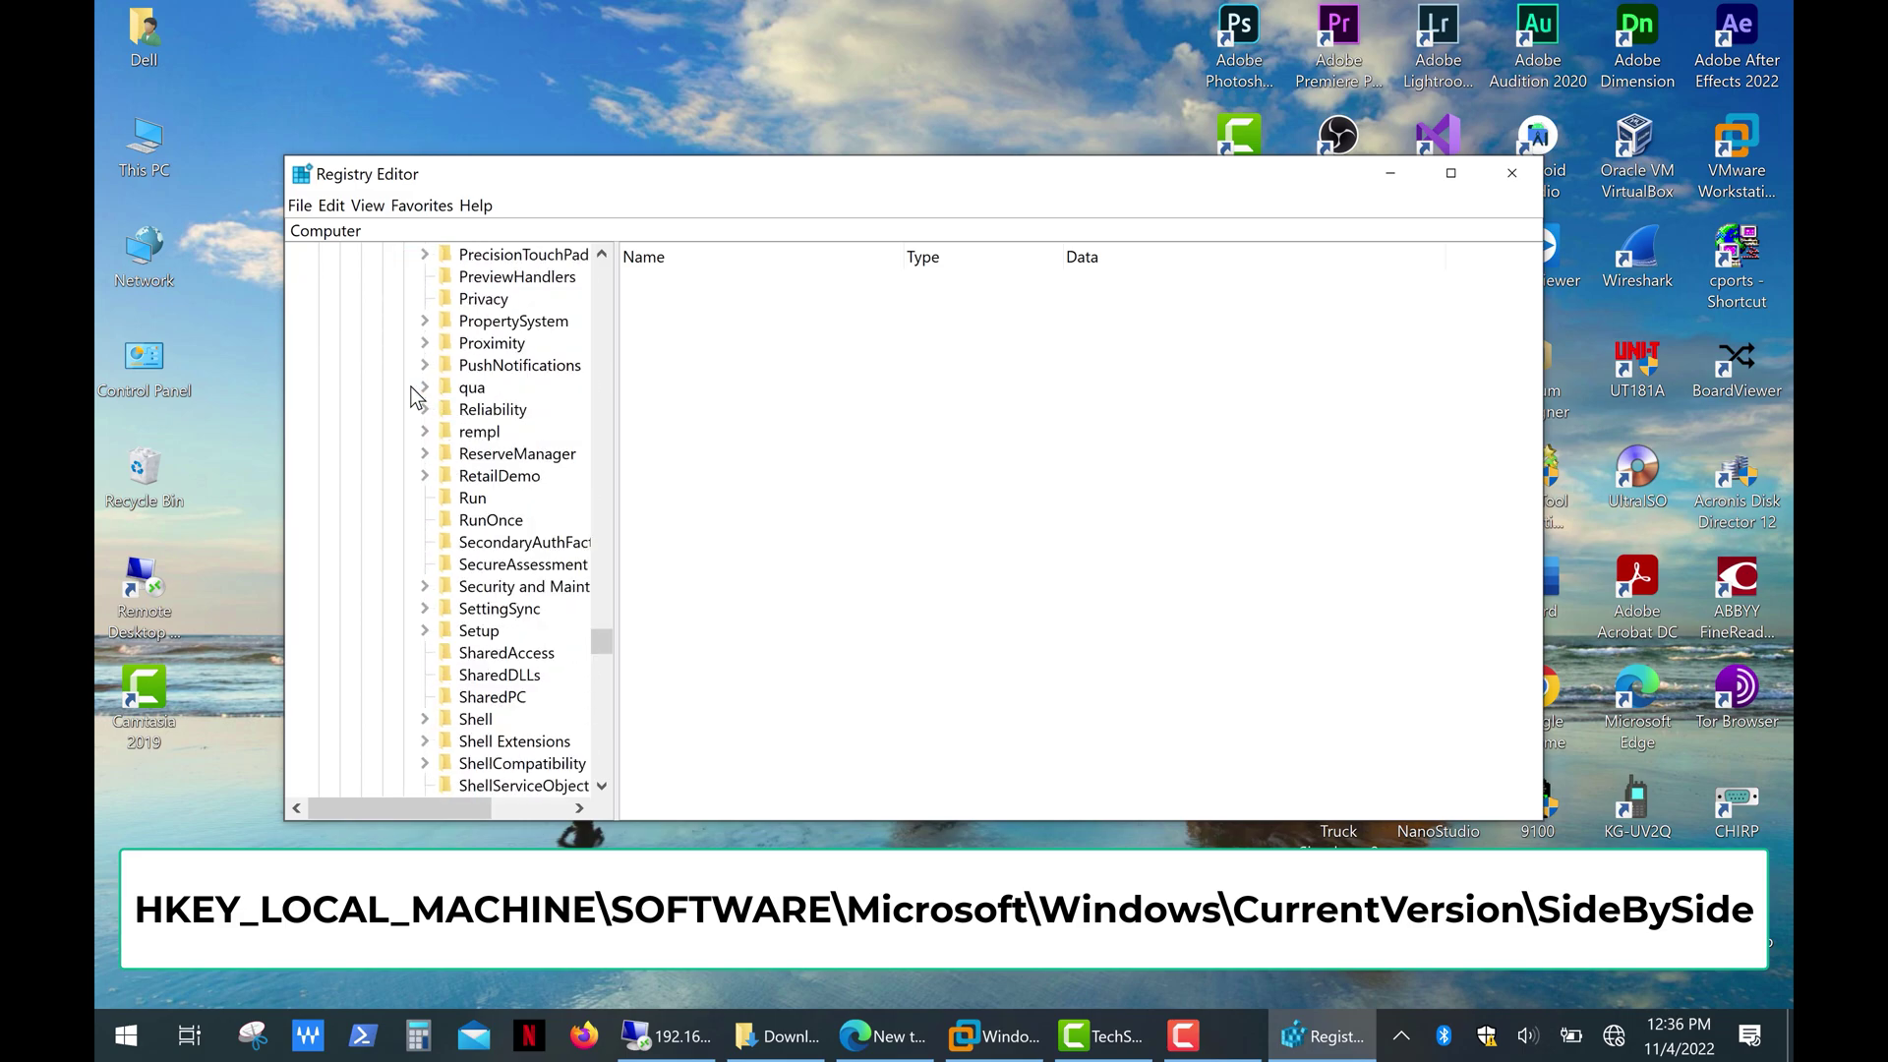
{"action": "scroll", "coordinate": [413, 396], "scroll_direction": "down", "scroll_amount": 2}
{"action": "left_click", "coordinate": [437, 696]}
Create a new DWORD (32-bit) value named PreferExternalManifest under SideBySide
{"action": "right_click", "coordinate": [512, 694]}
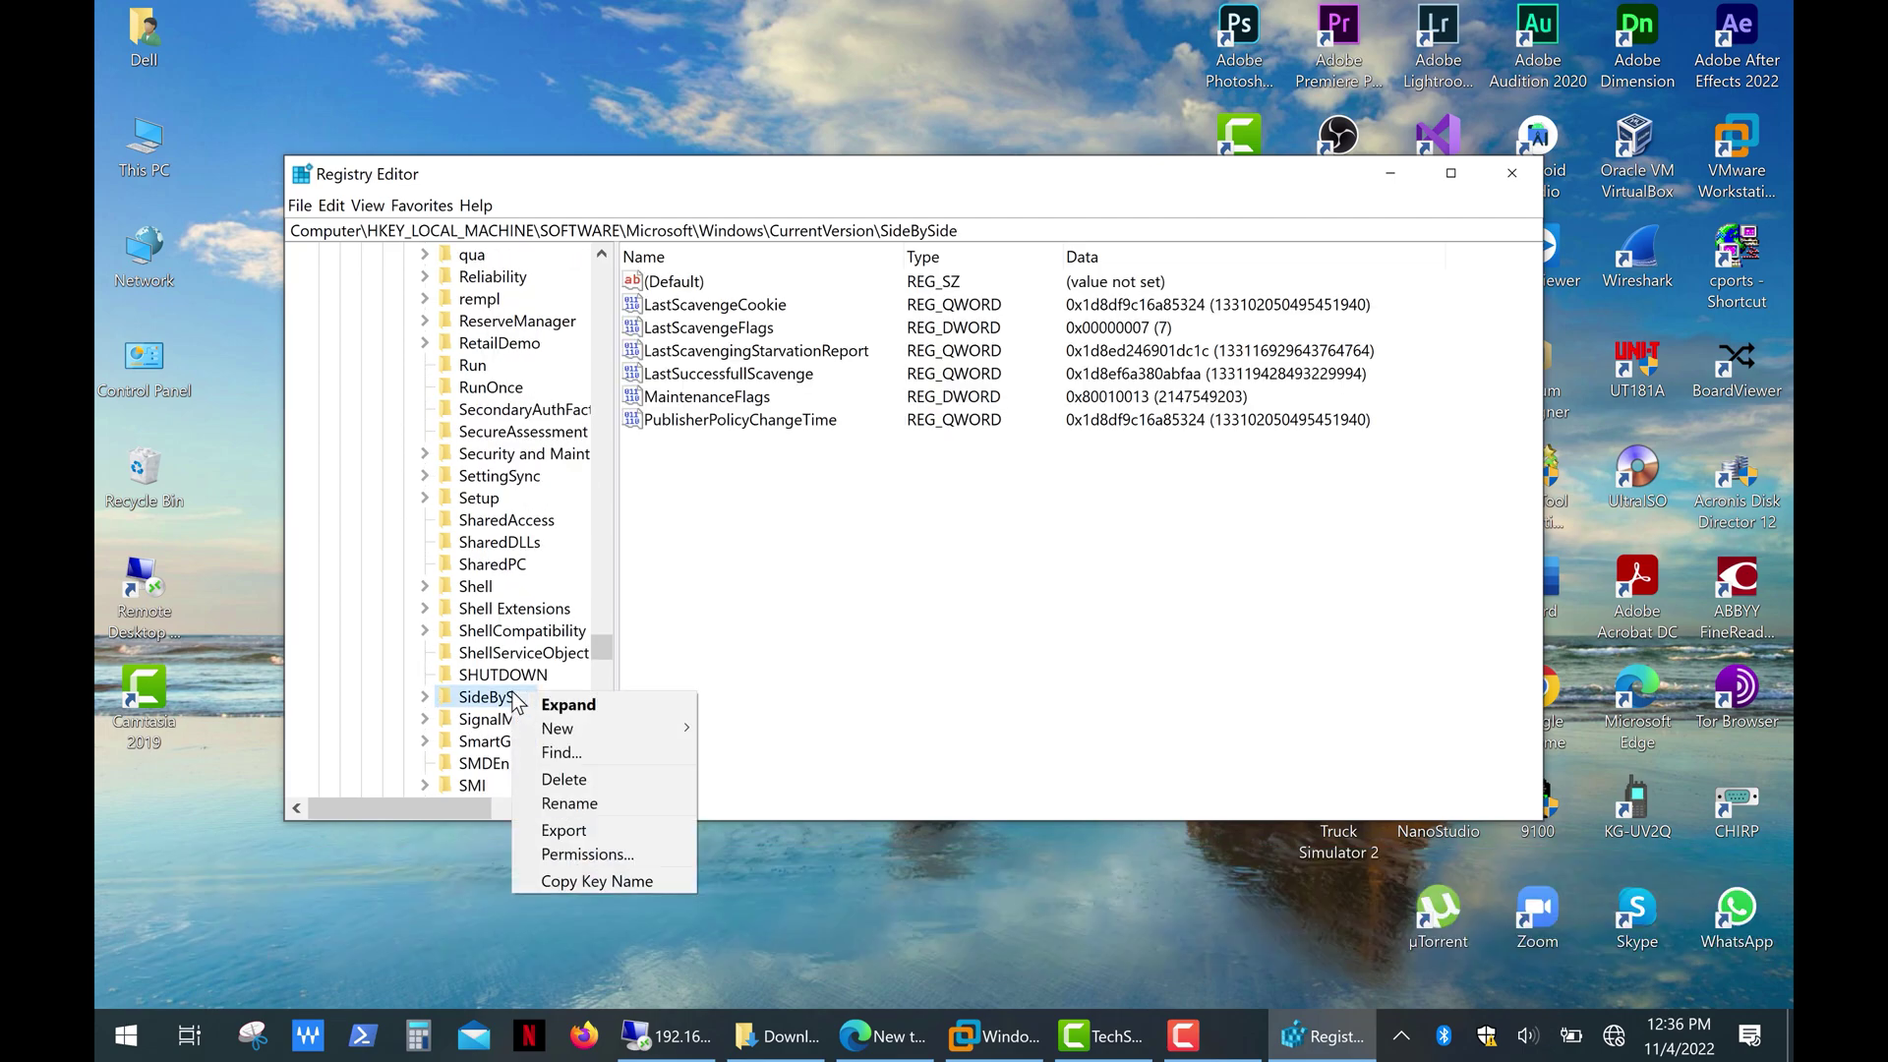
{"action": "mouse_move", "coordinate": [635, 733]}
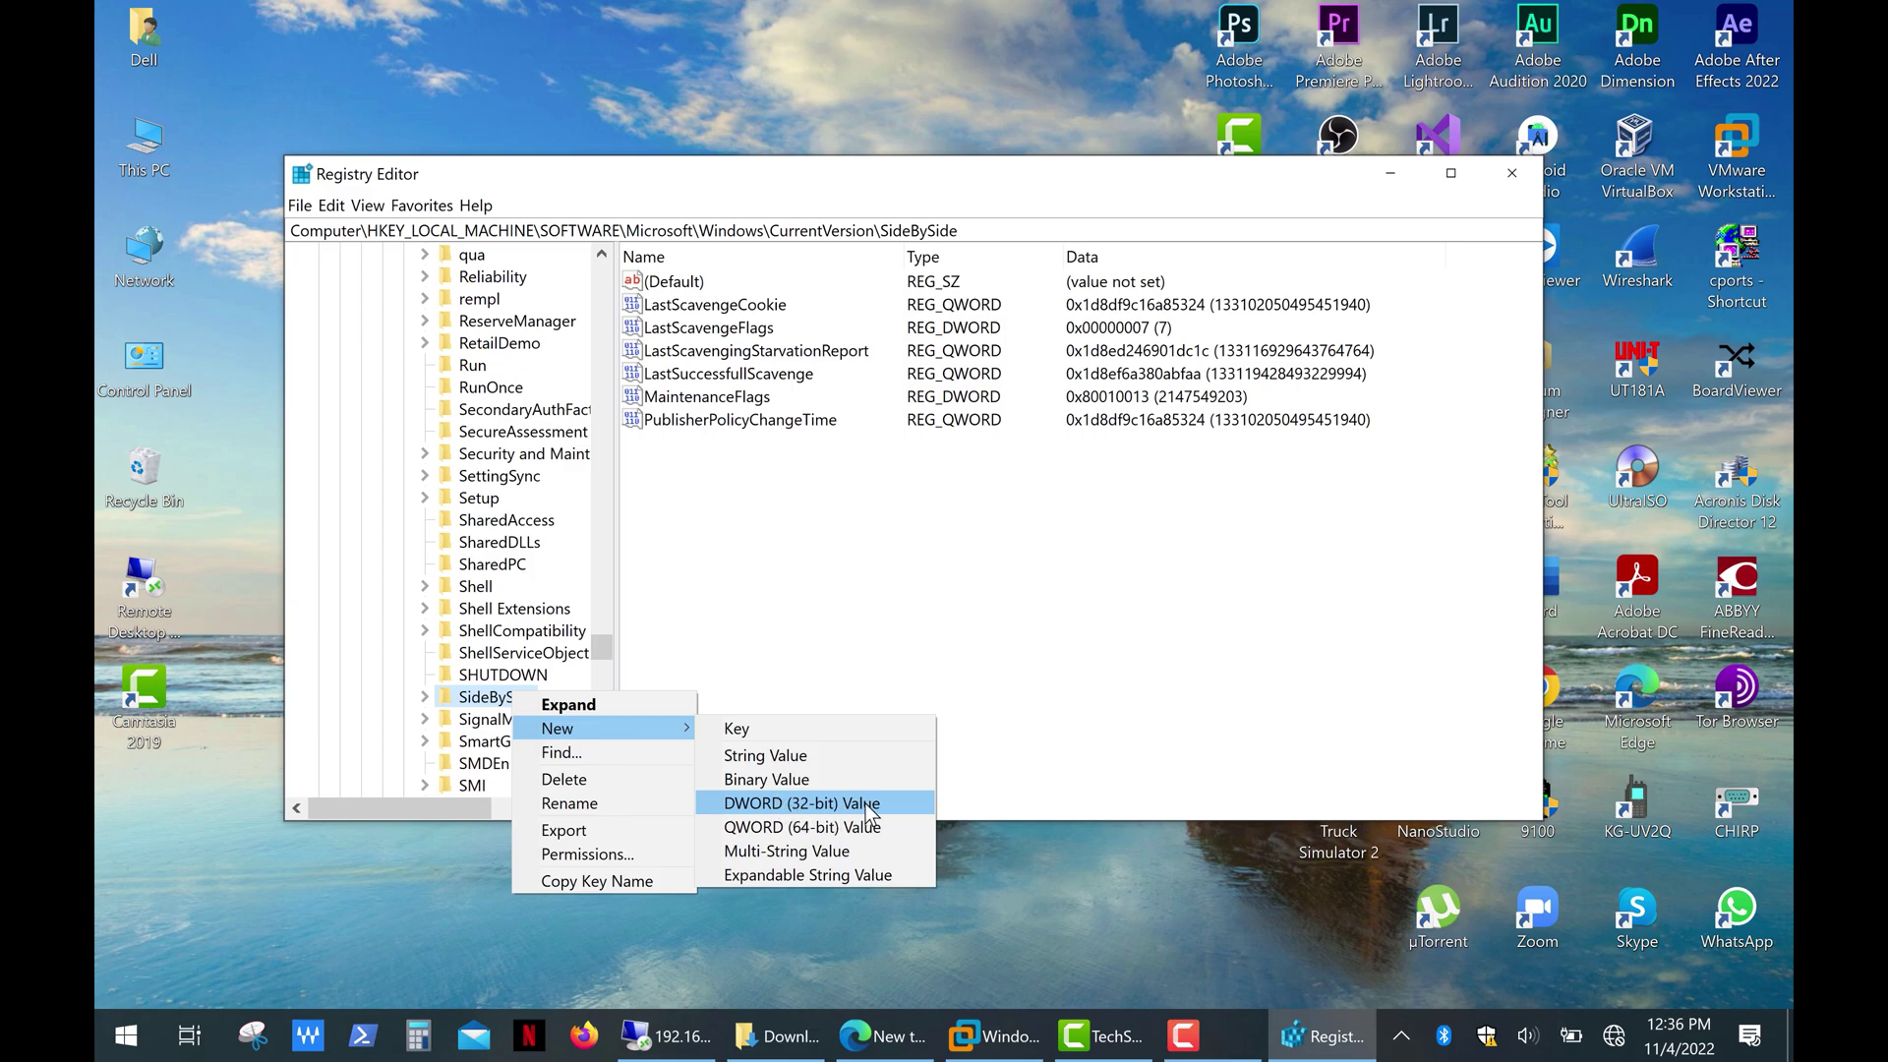
{"action": "left_click", "coordinate": [802, 802]}
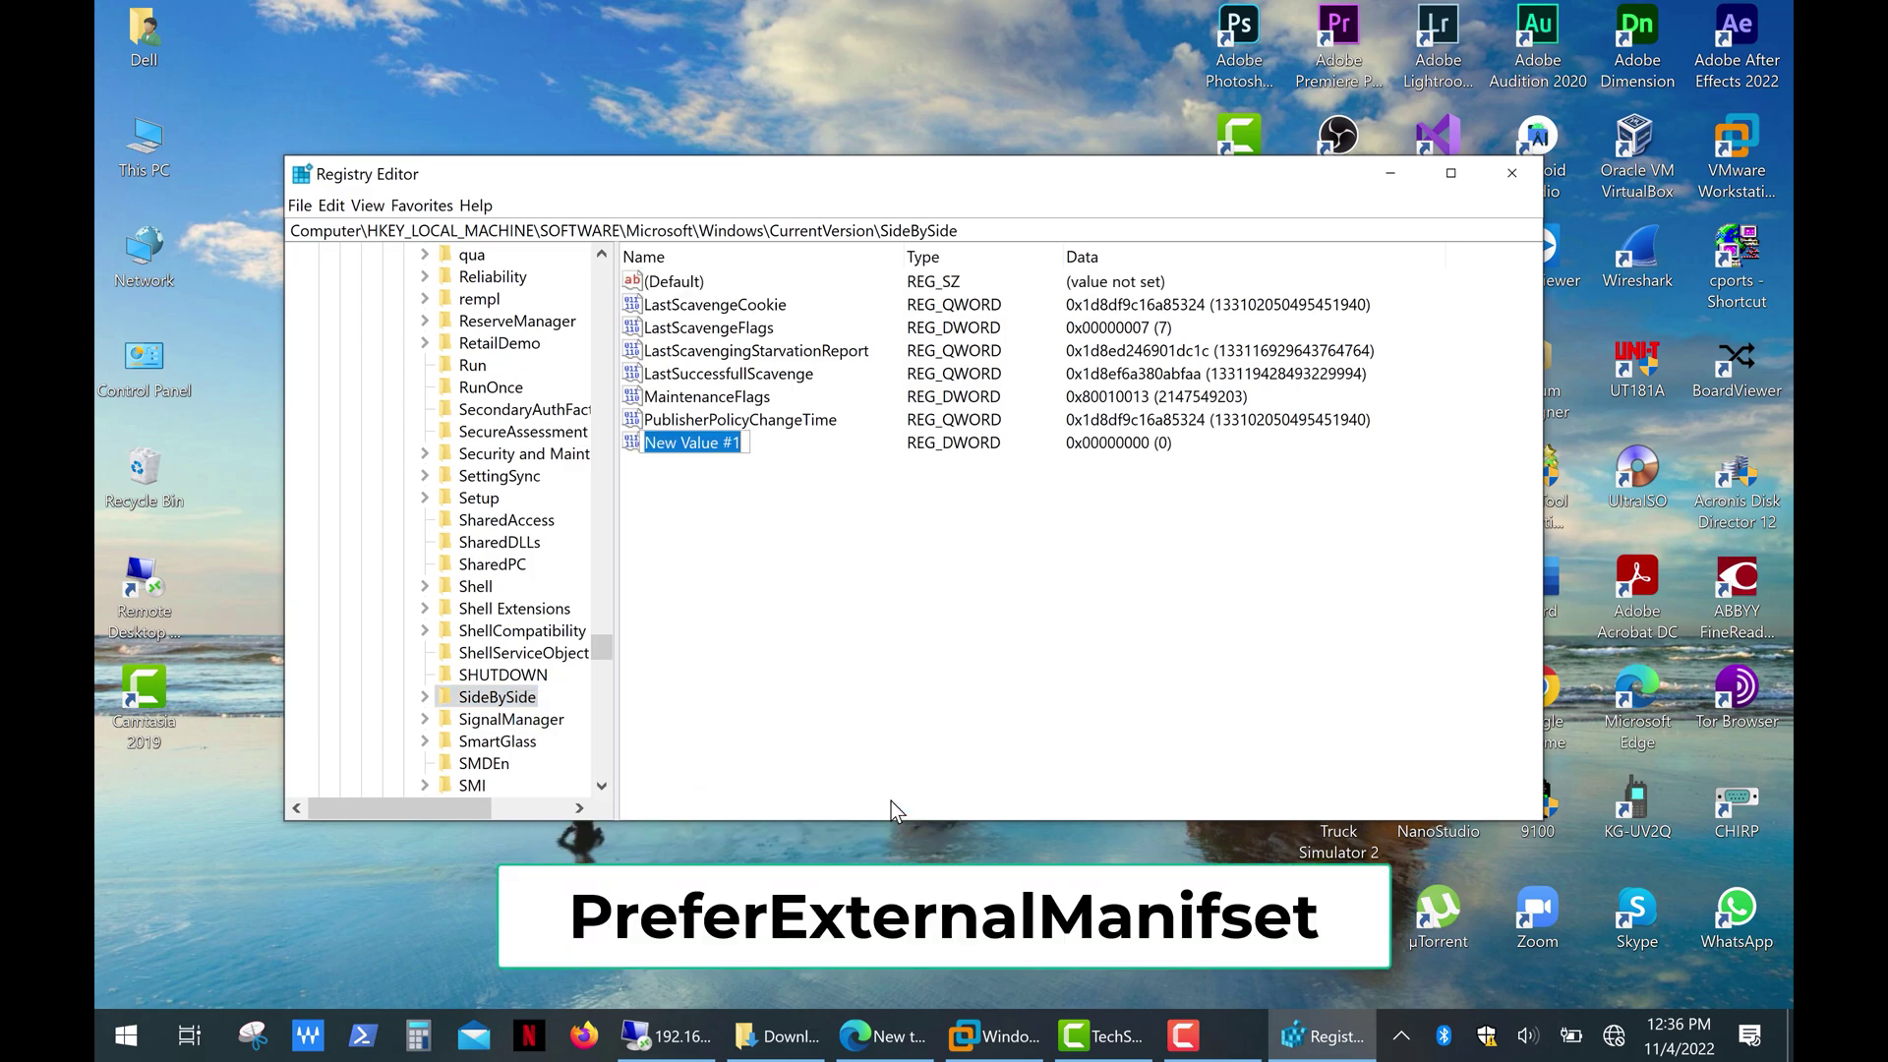
{"action": "type", "text": "PreferExternalManifest"}
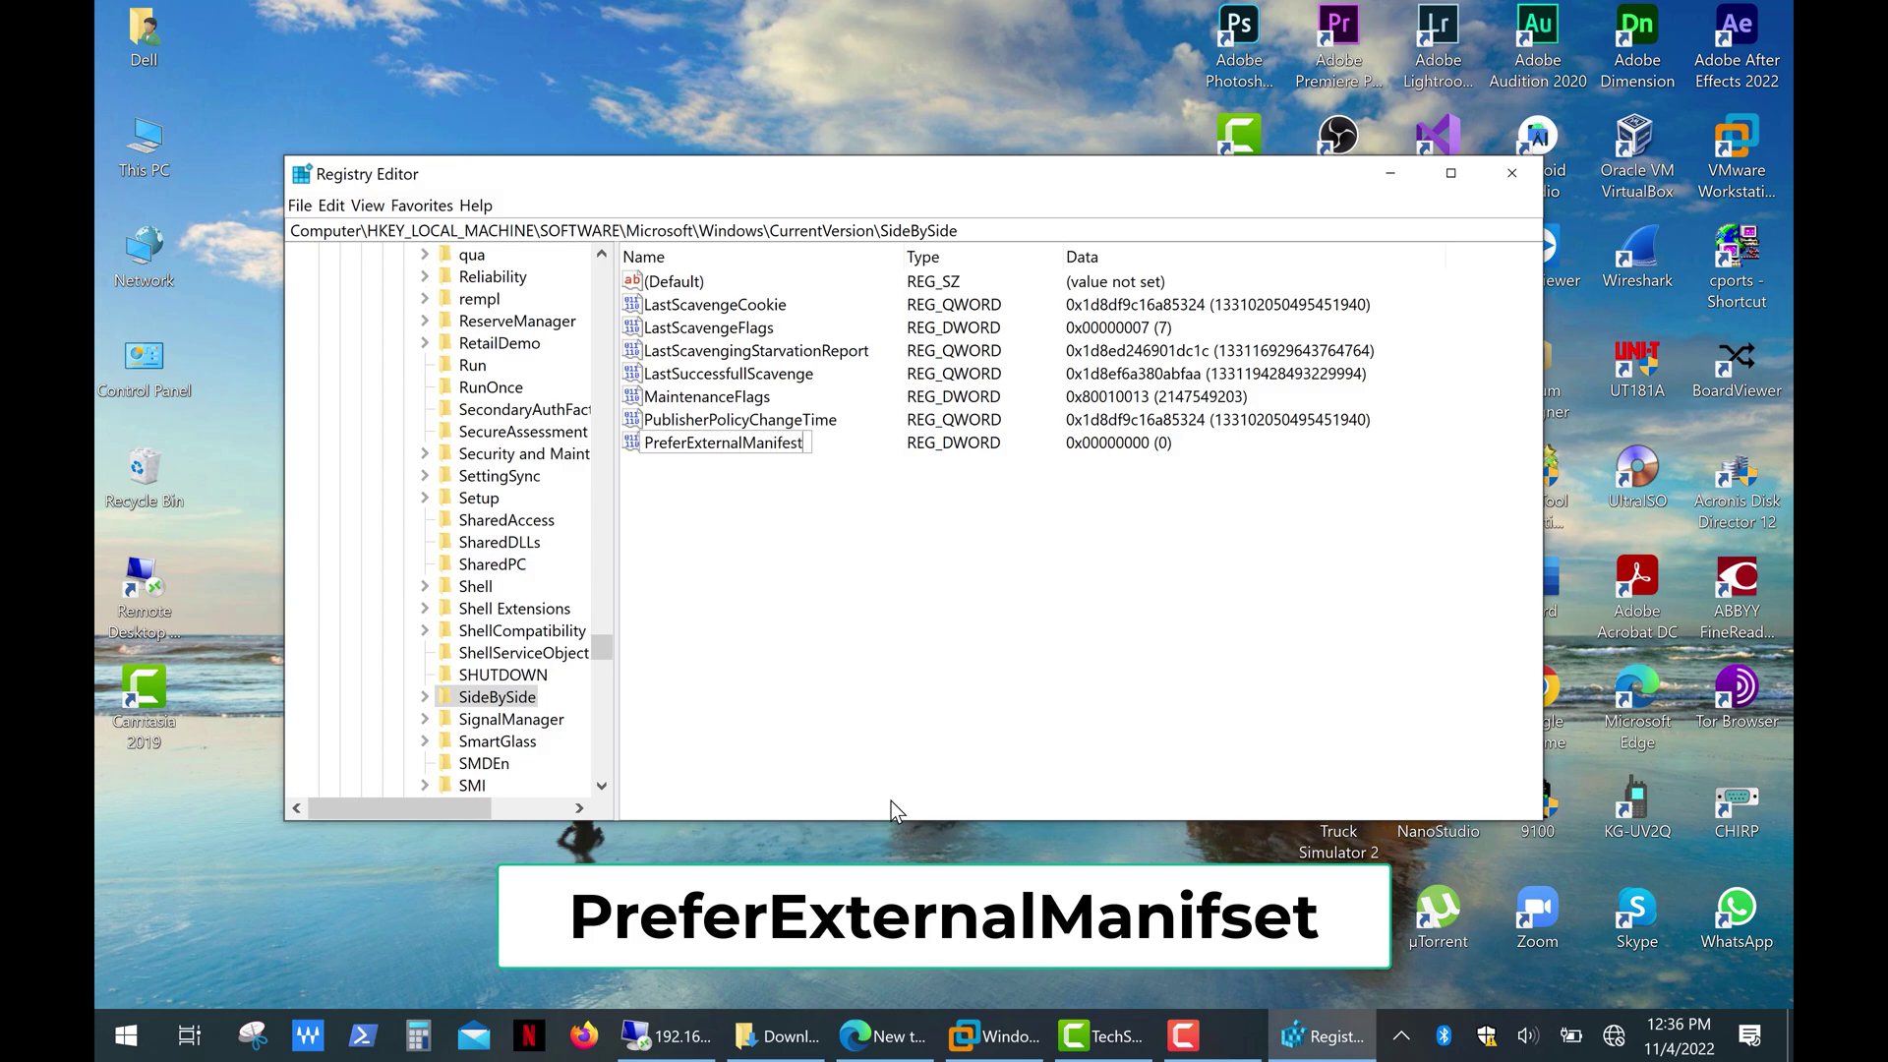
{"action": "key", "text": "Return"}
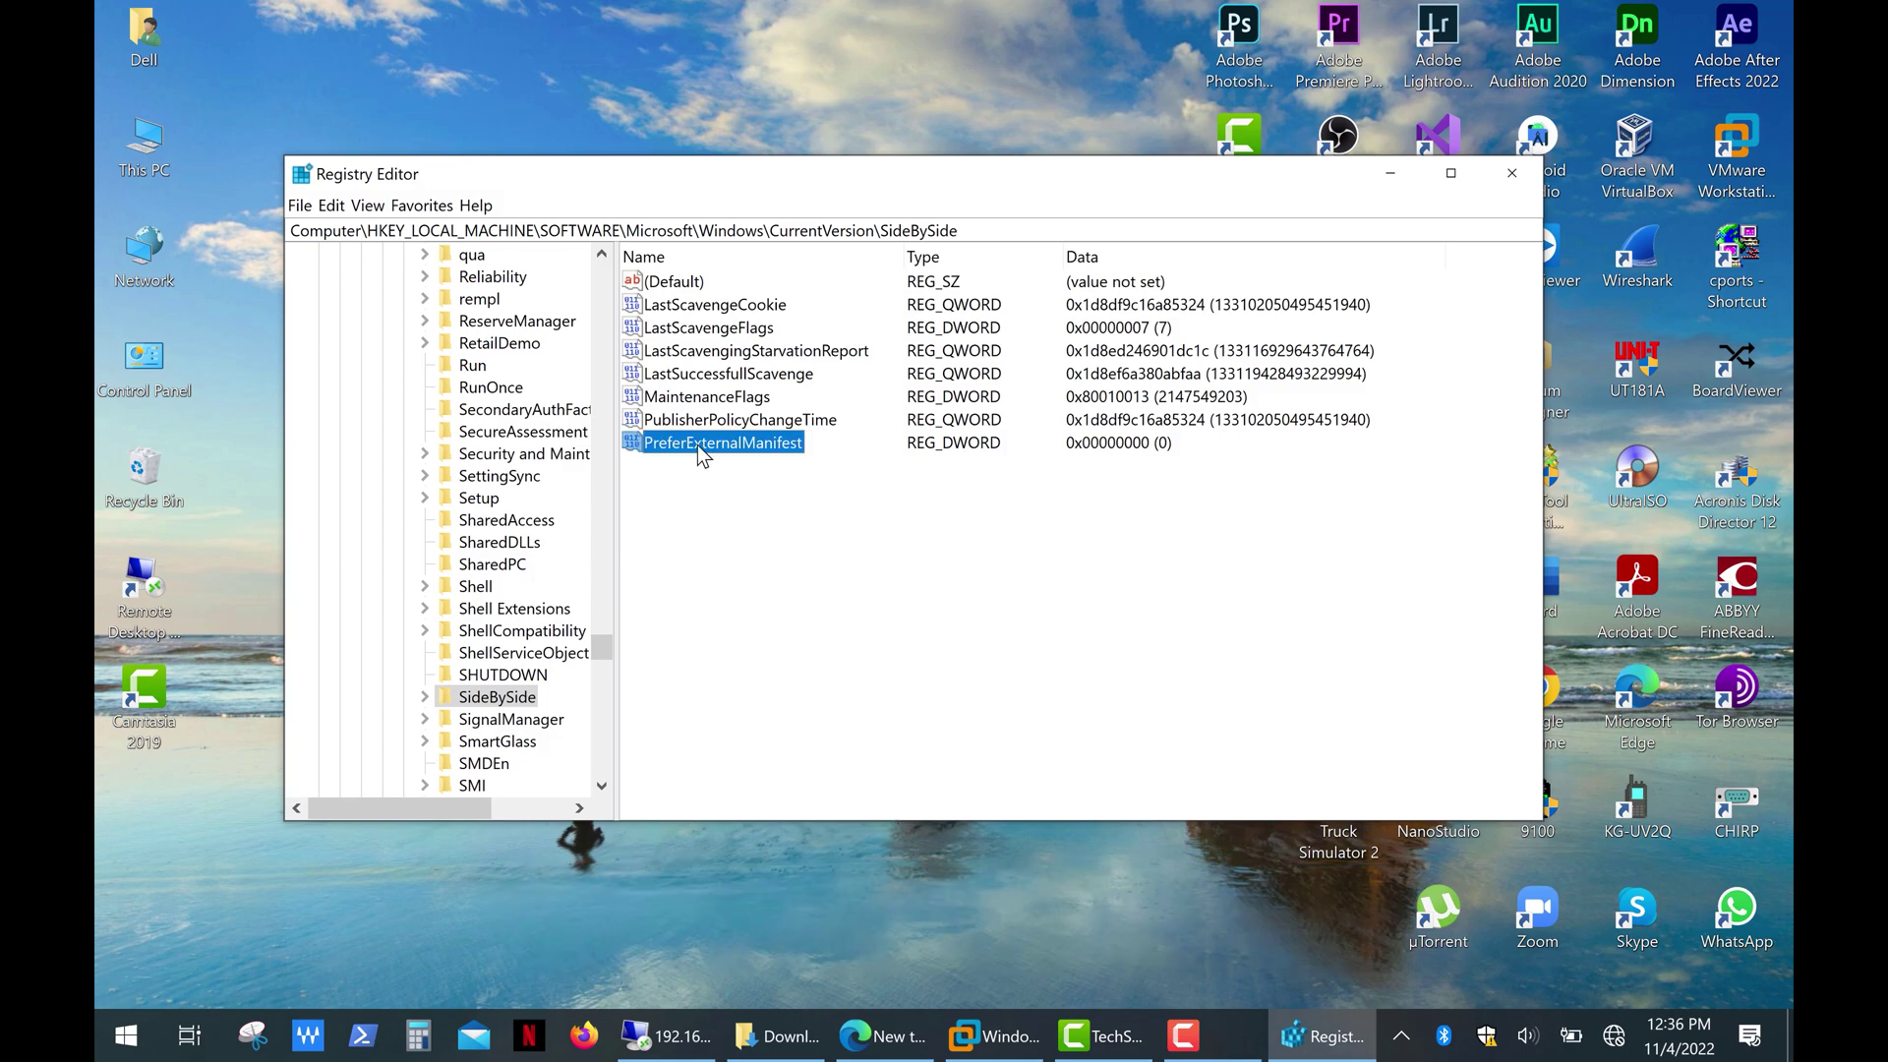
Set PreferExternalManifest's value data to 1
{"action": "double_click", "coordinate": [699, 446]}
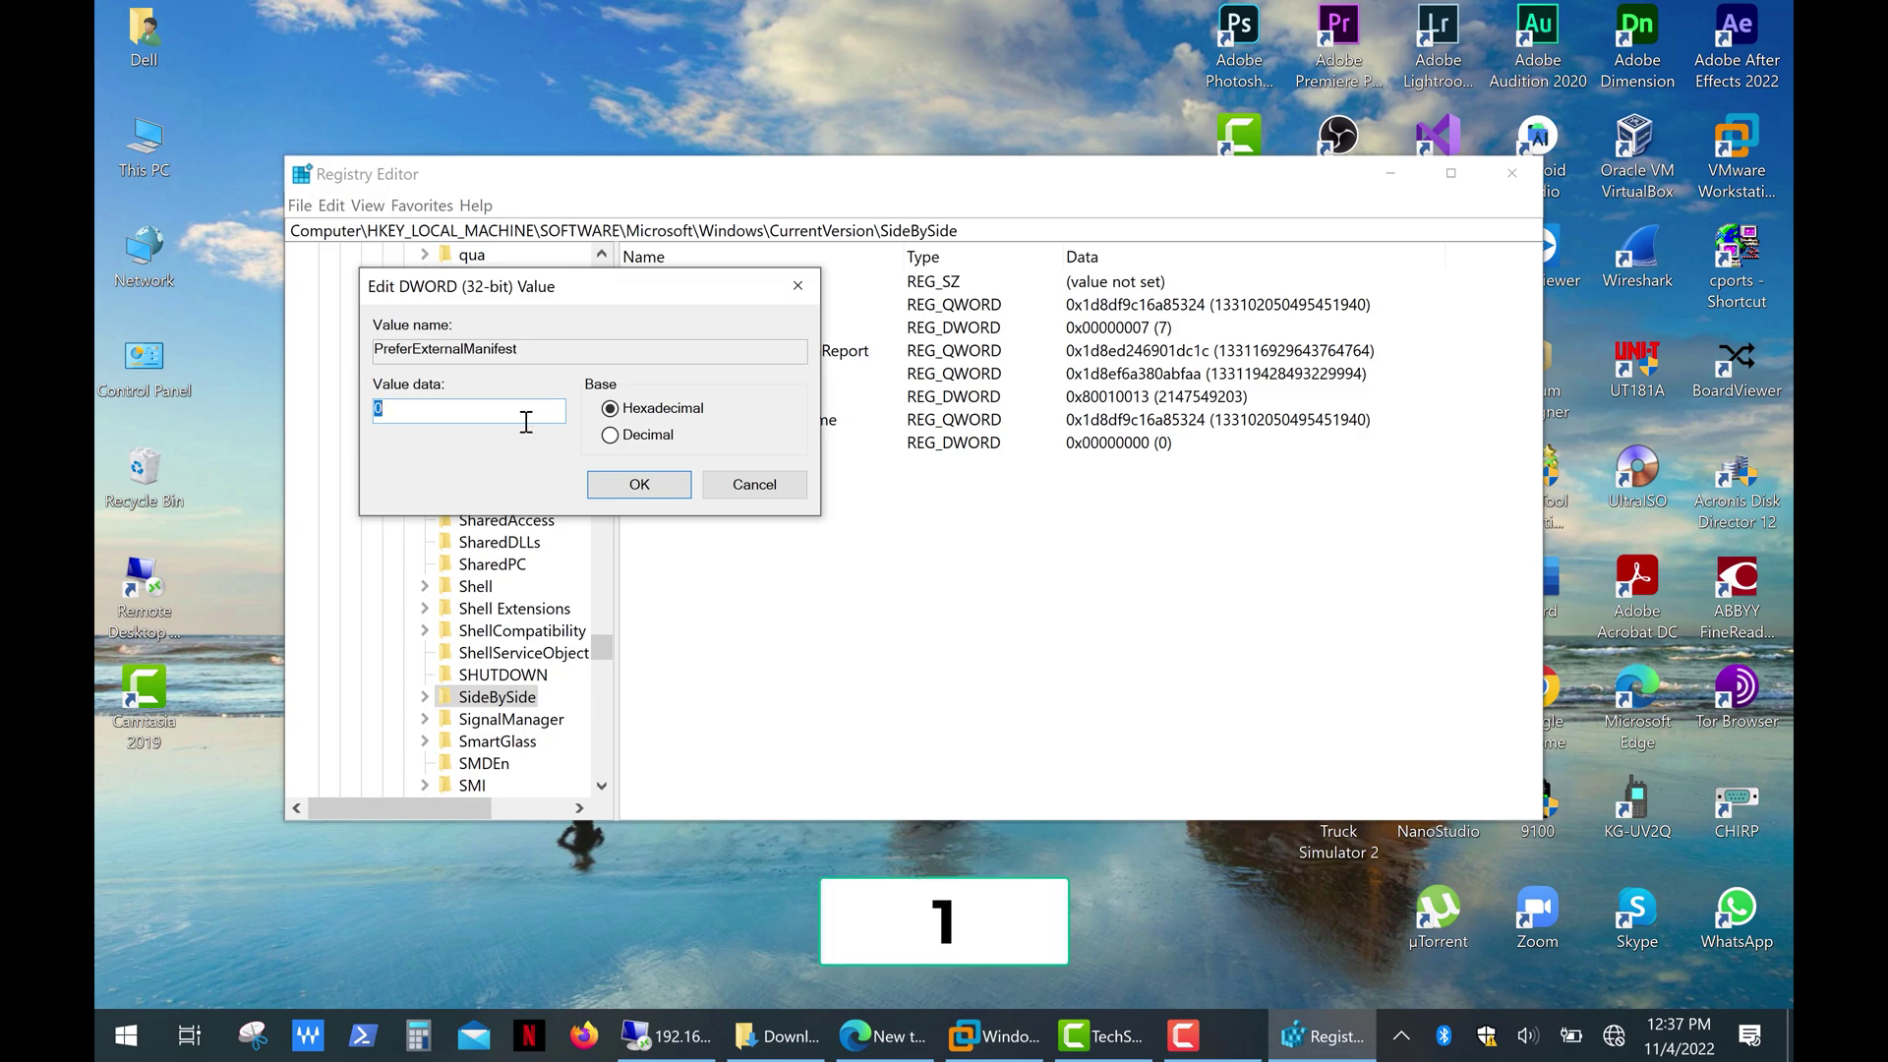
{"action": "type", "text": "1"}
{"action": "left_click", "coordinate": [695, 485]}
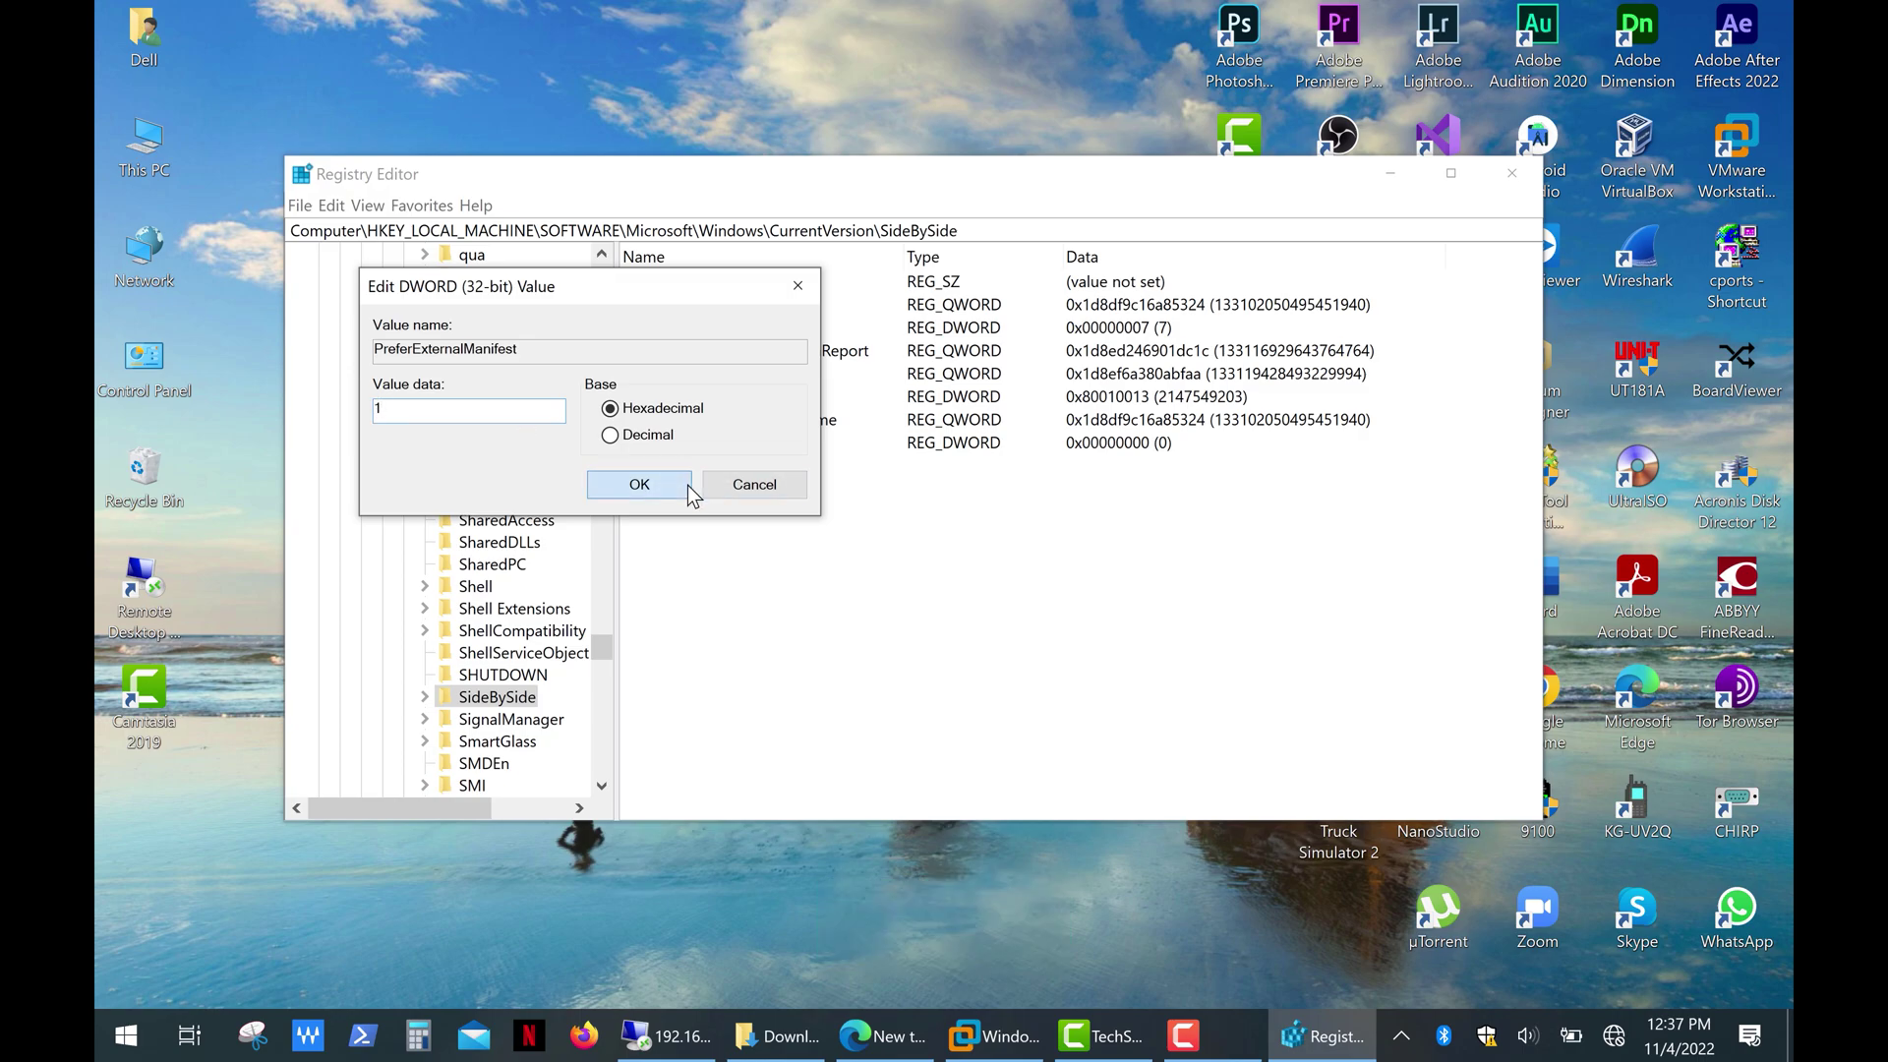
Close Registry Editor, download the shared exe.manifest from Internxt, and open it in Notepad
{"action": "left_click", "coordinate": [1510, 178]}
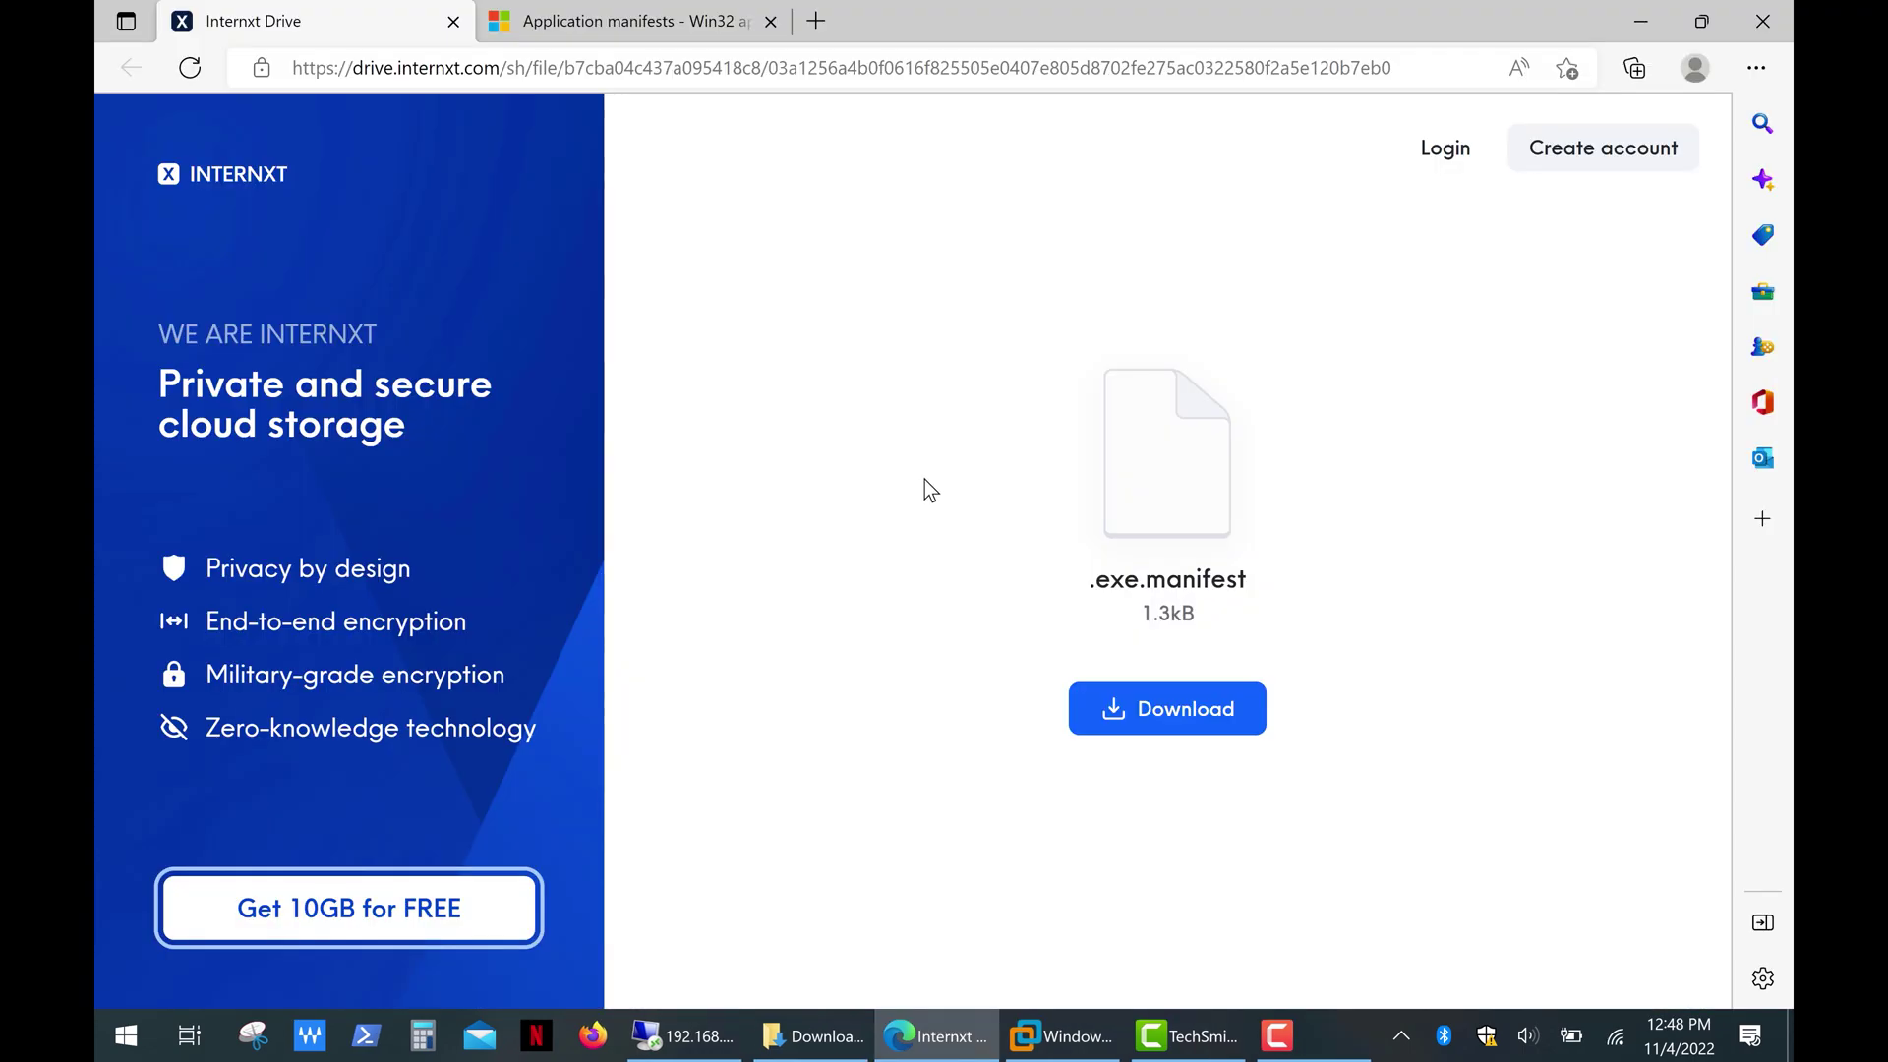
{"action": "left_click", "coordinate": [1200, 726]}
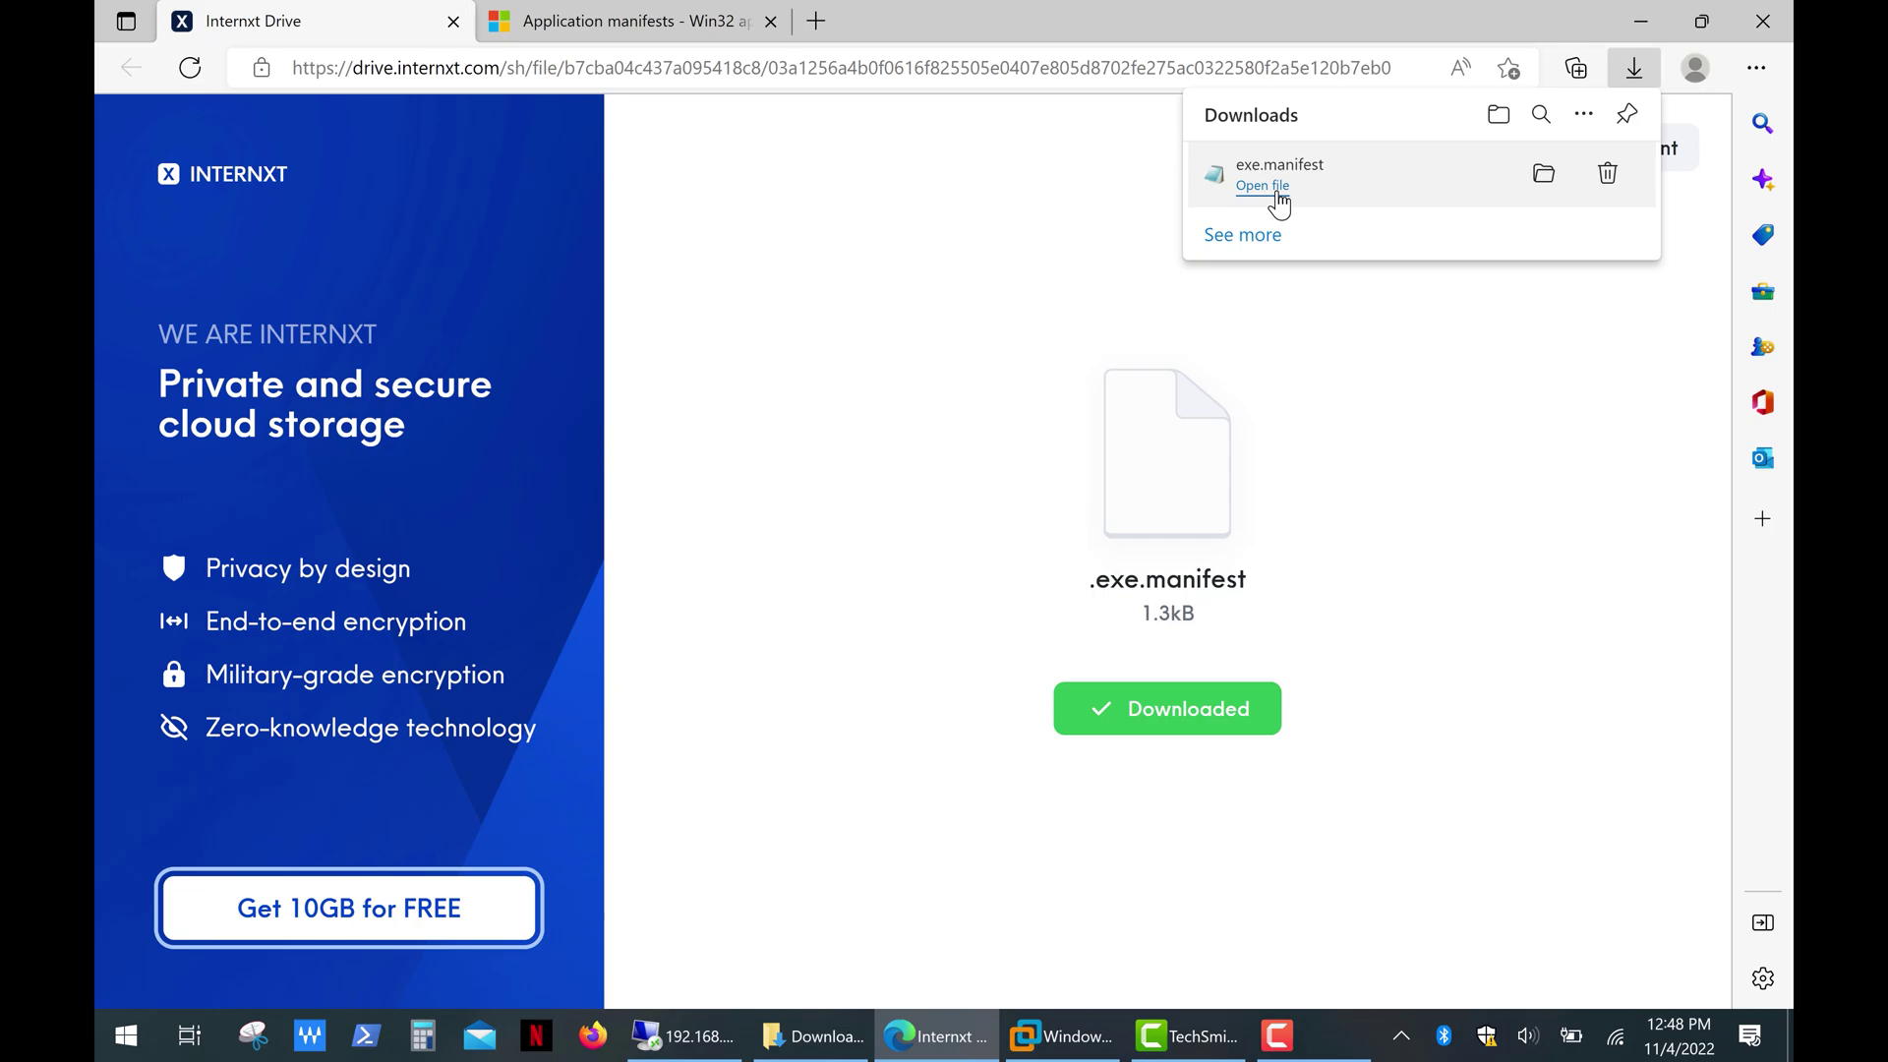
{"action": "left_click", "coordinate": [1264, 187]}
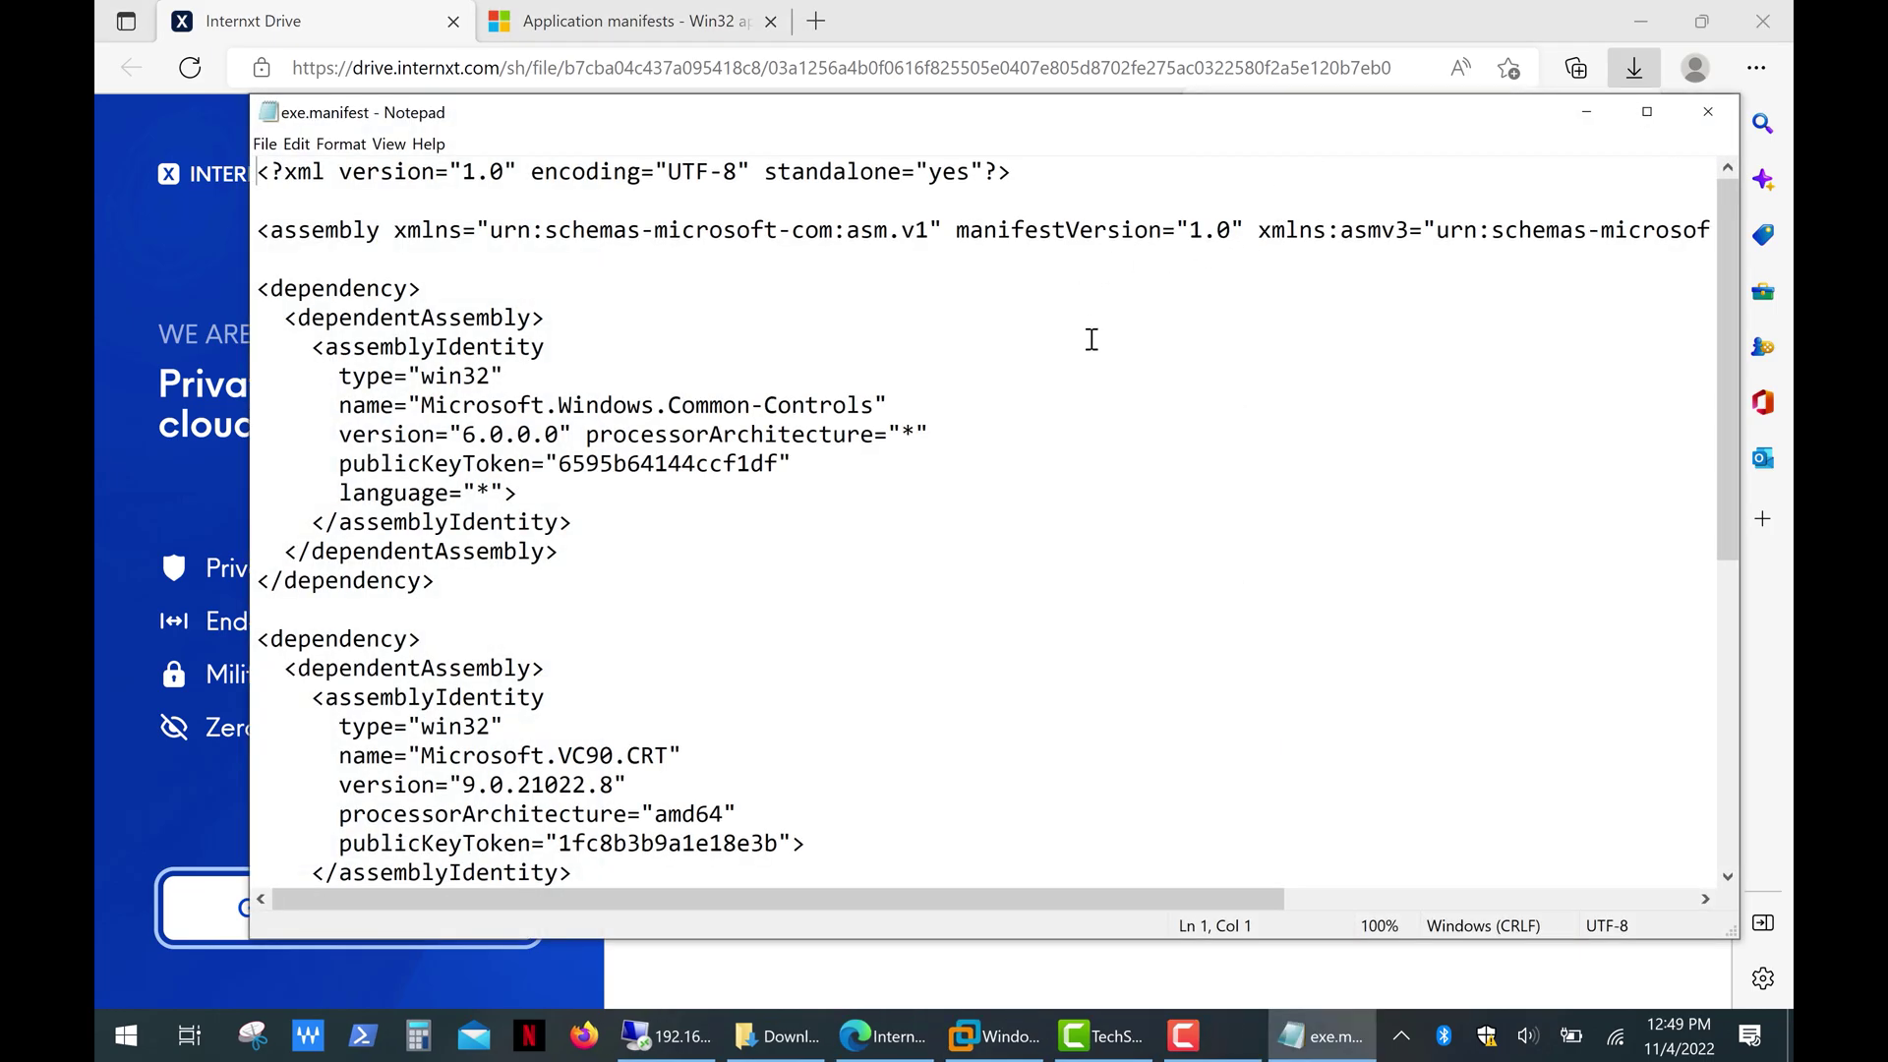
{"action": "scroll", "coordinate": [1092, 339], "scroll_direction": "down", "scroll_amount": 7}
Close the manifest, return to the Application manifests article, then close Edge to show Downloads
{"action": "left_click", "coordinate": [1708, 111]}
{"action": "key", "text": "ctrl+Tab"}
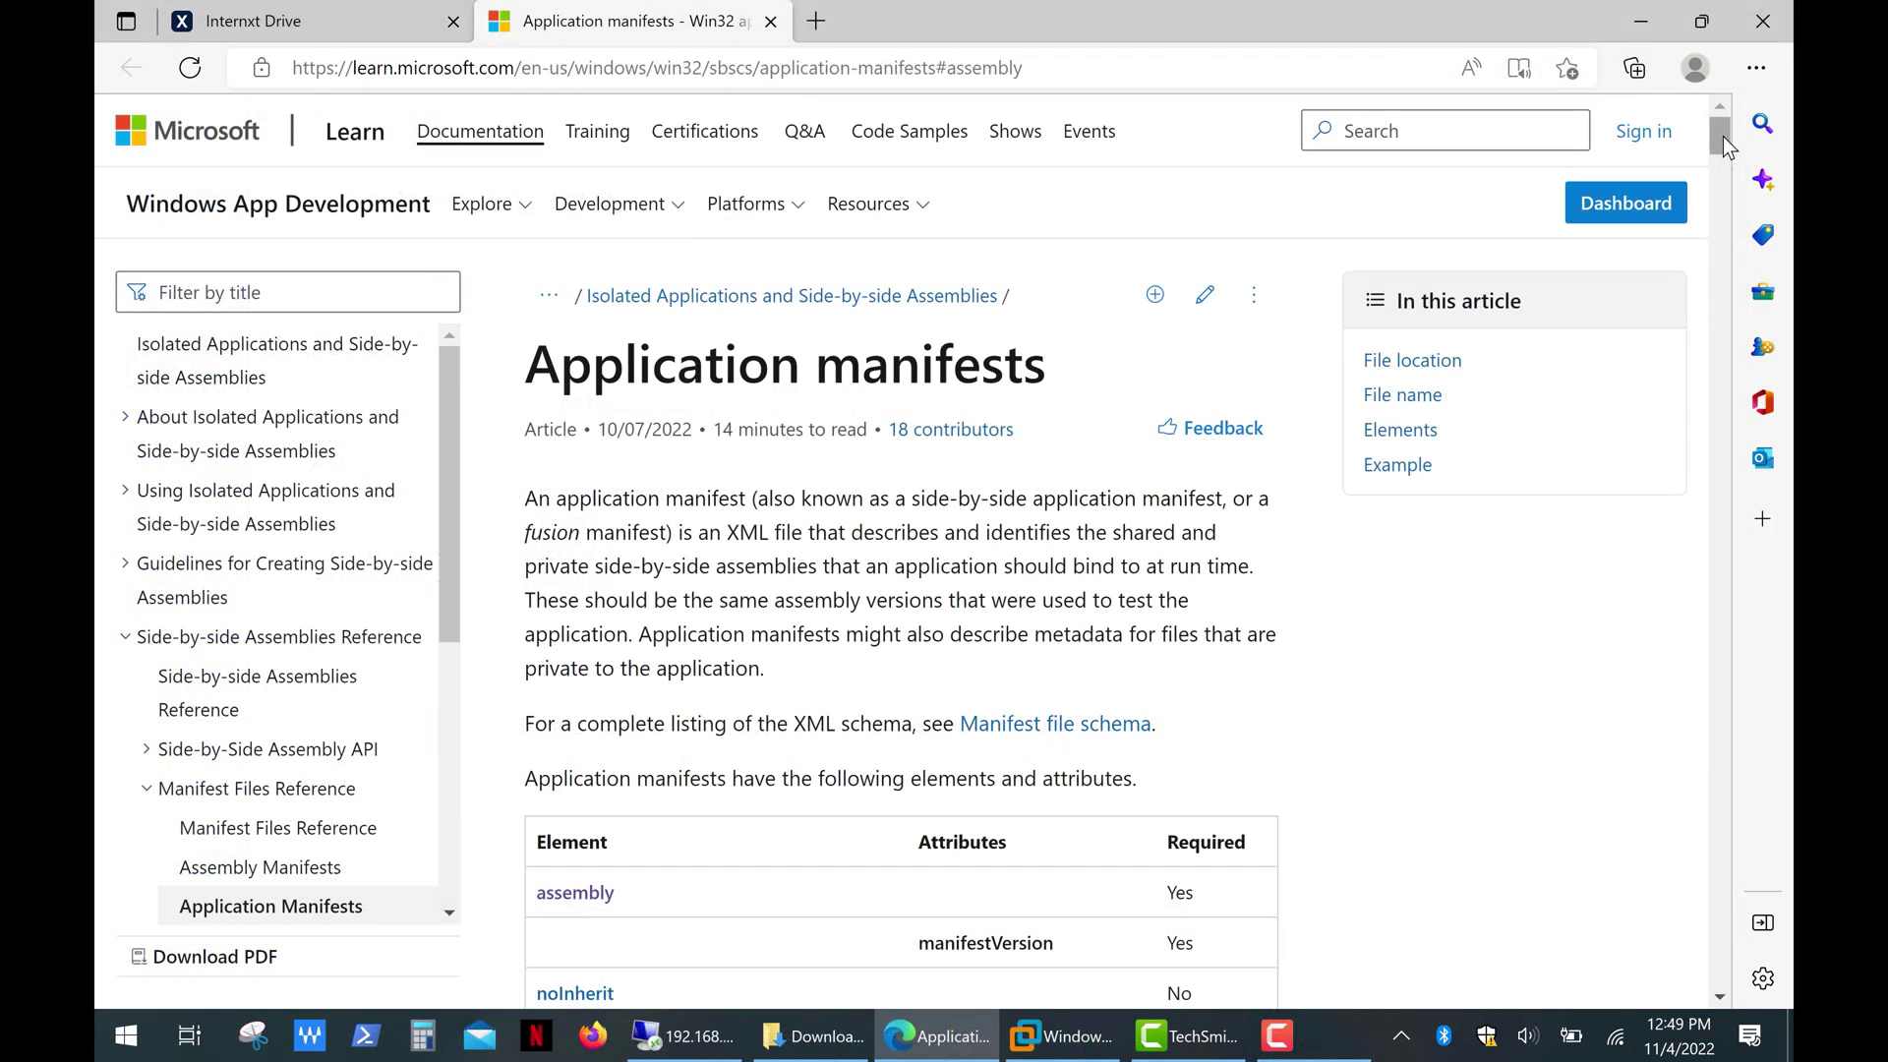
{"action": "left_click_drag", "start_coordinate": [1723, 138], "coordinate": [1794, 653]}
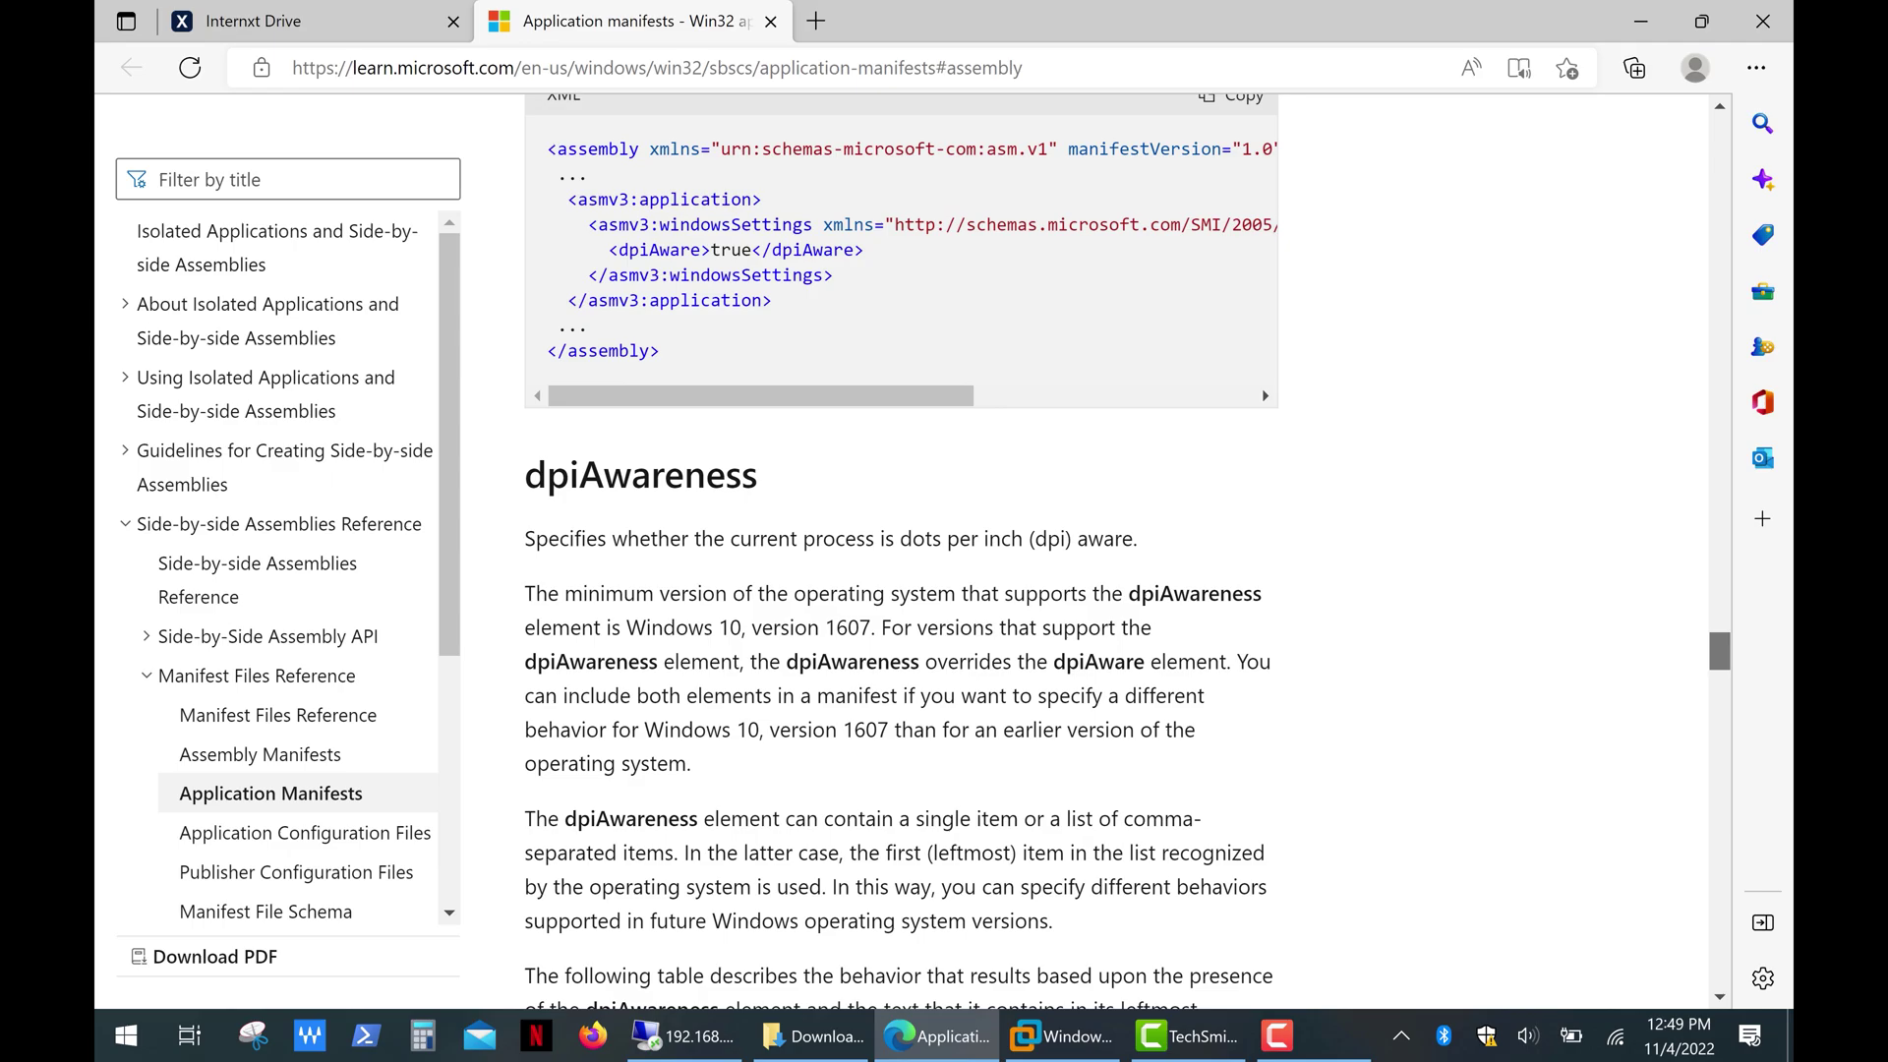
{"action": "left_click", "coordinate": [1359, 67]}
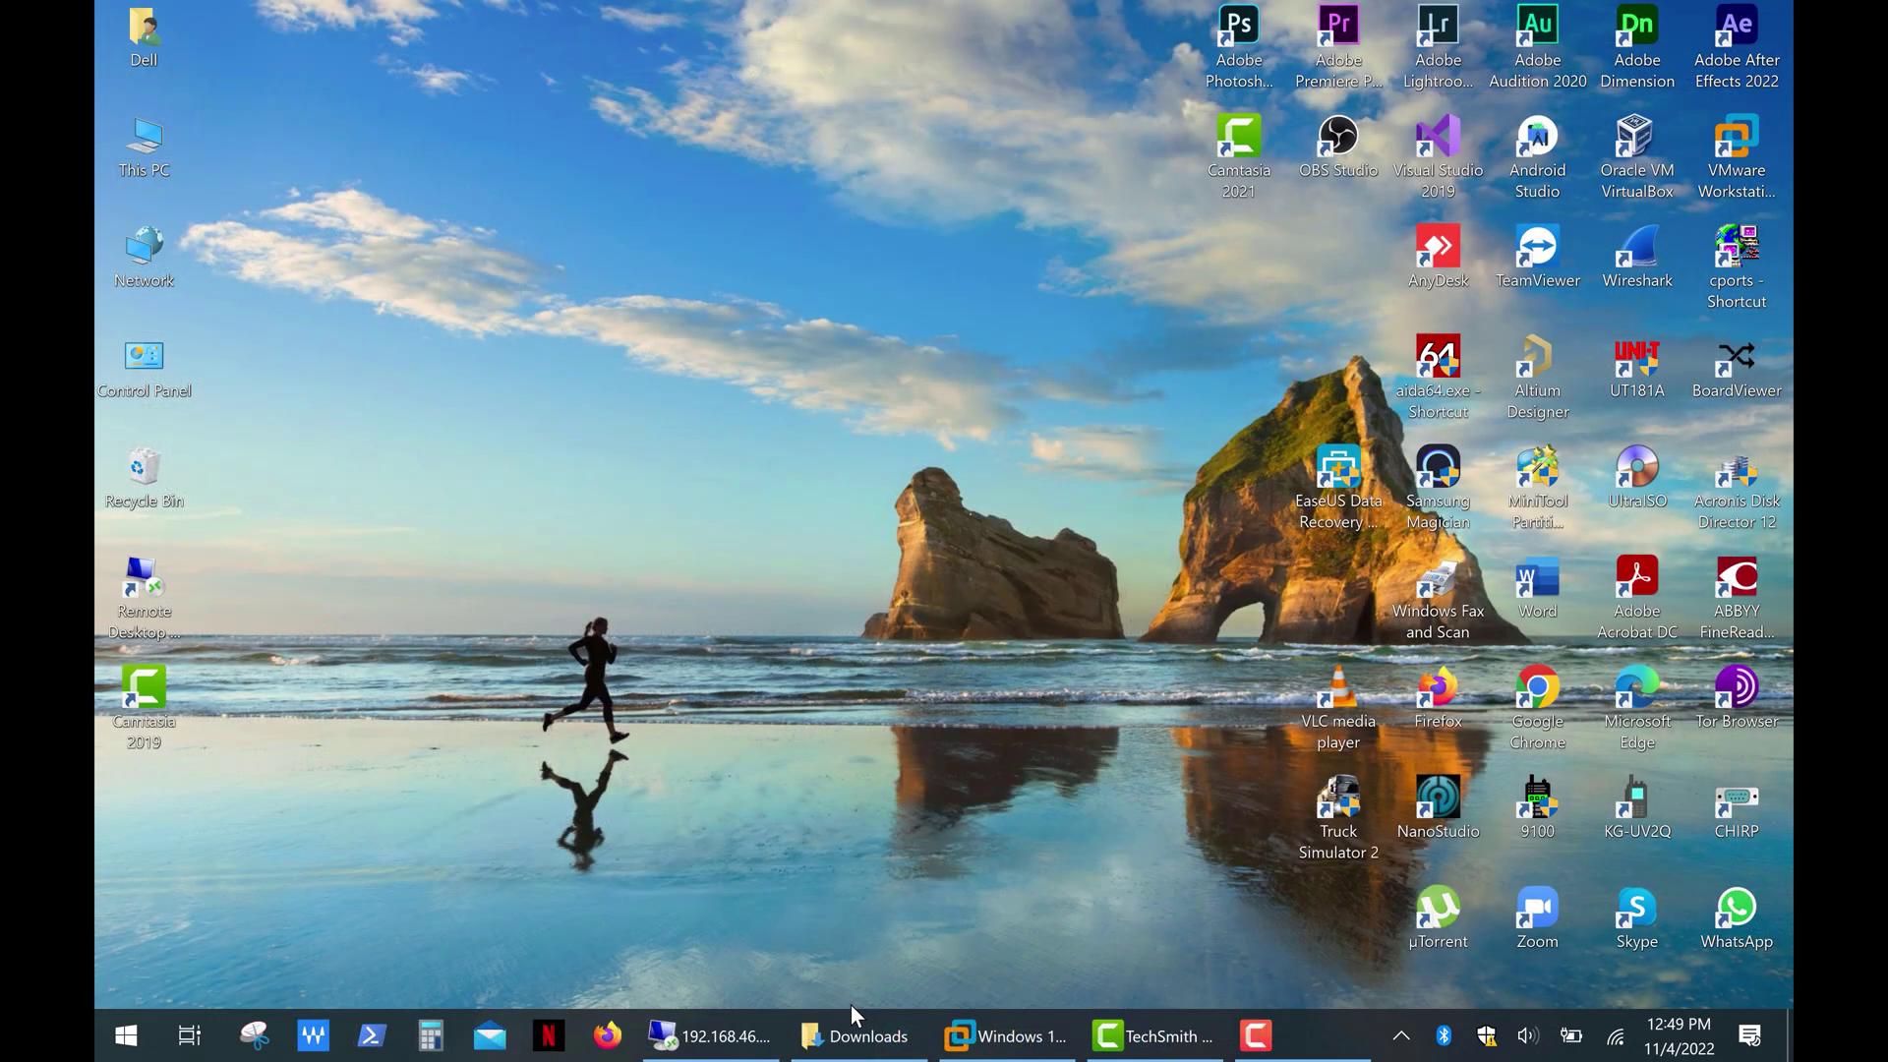
{"action": "left_click", "coordinate": [859, 1023]}
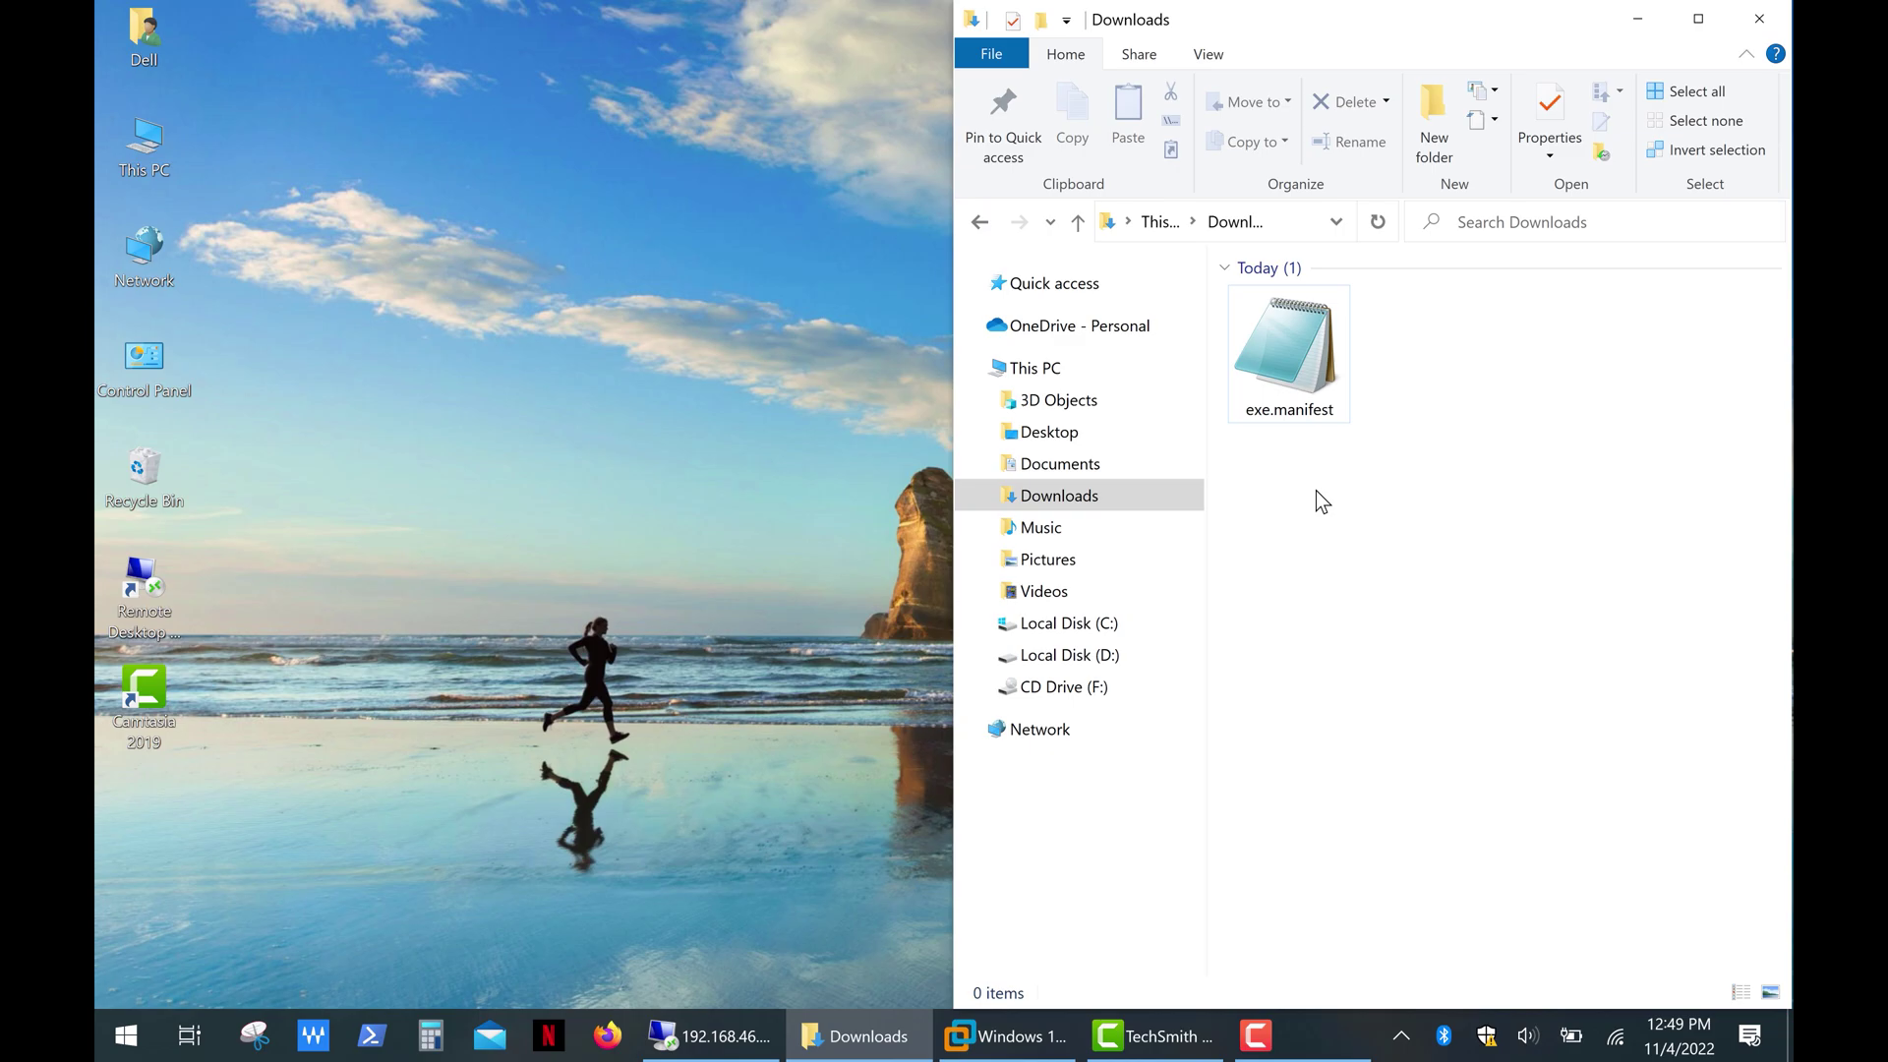
Show the Camtasia 2019 shortcut's Properties with its CamtasiaStudio.exe target
{"action": "left_click", "coordinate": [149, 688]}
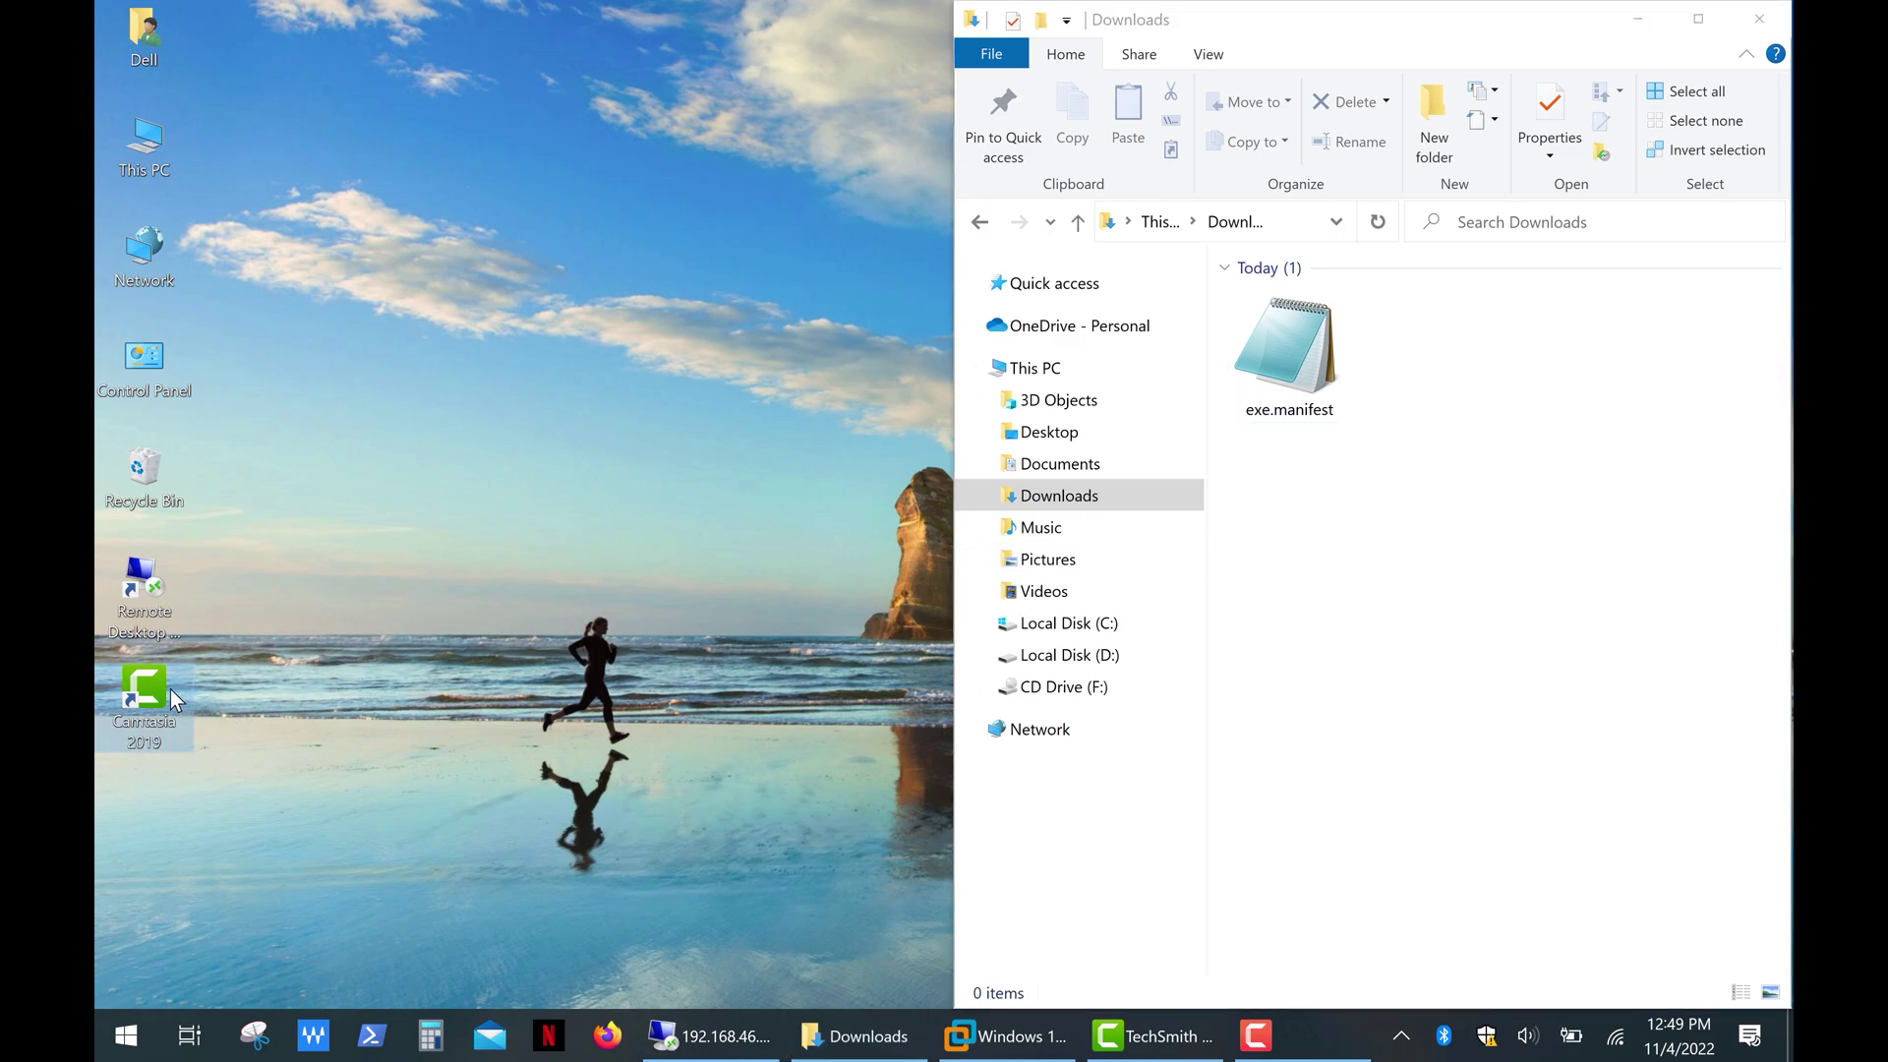
{"action": "right_click", "coordinate": [169, 688]}
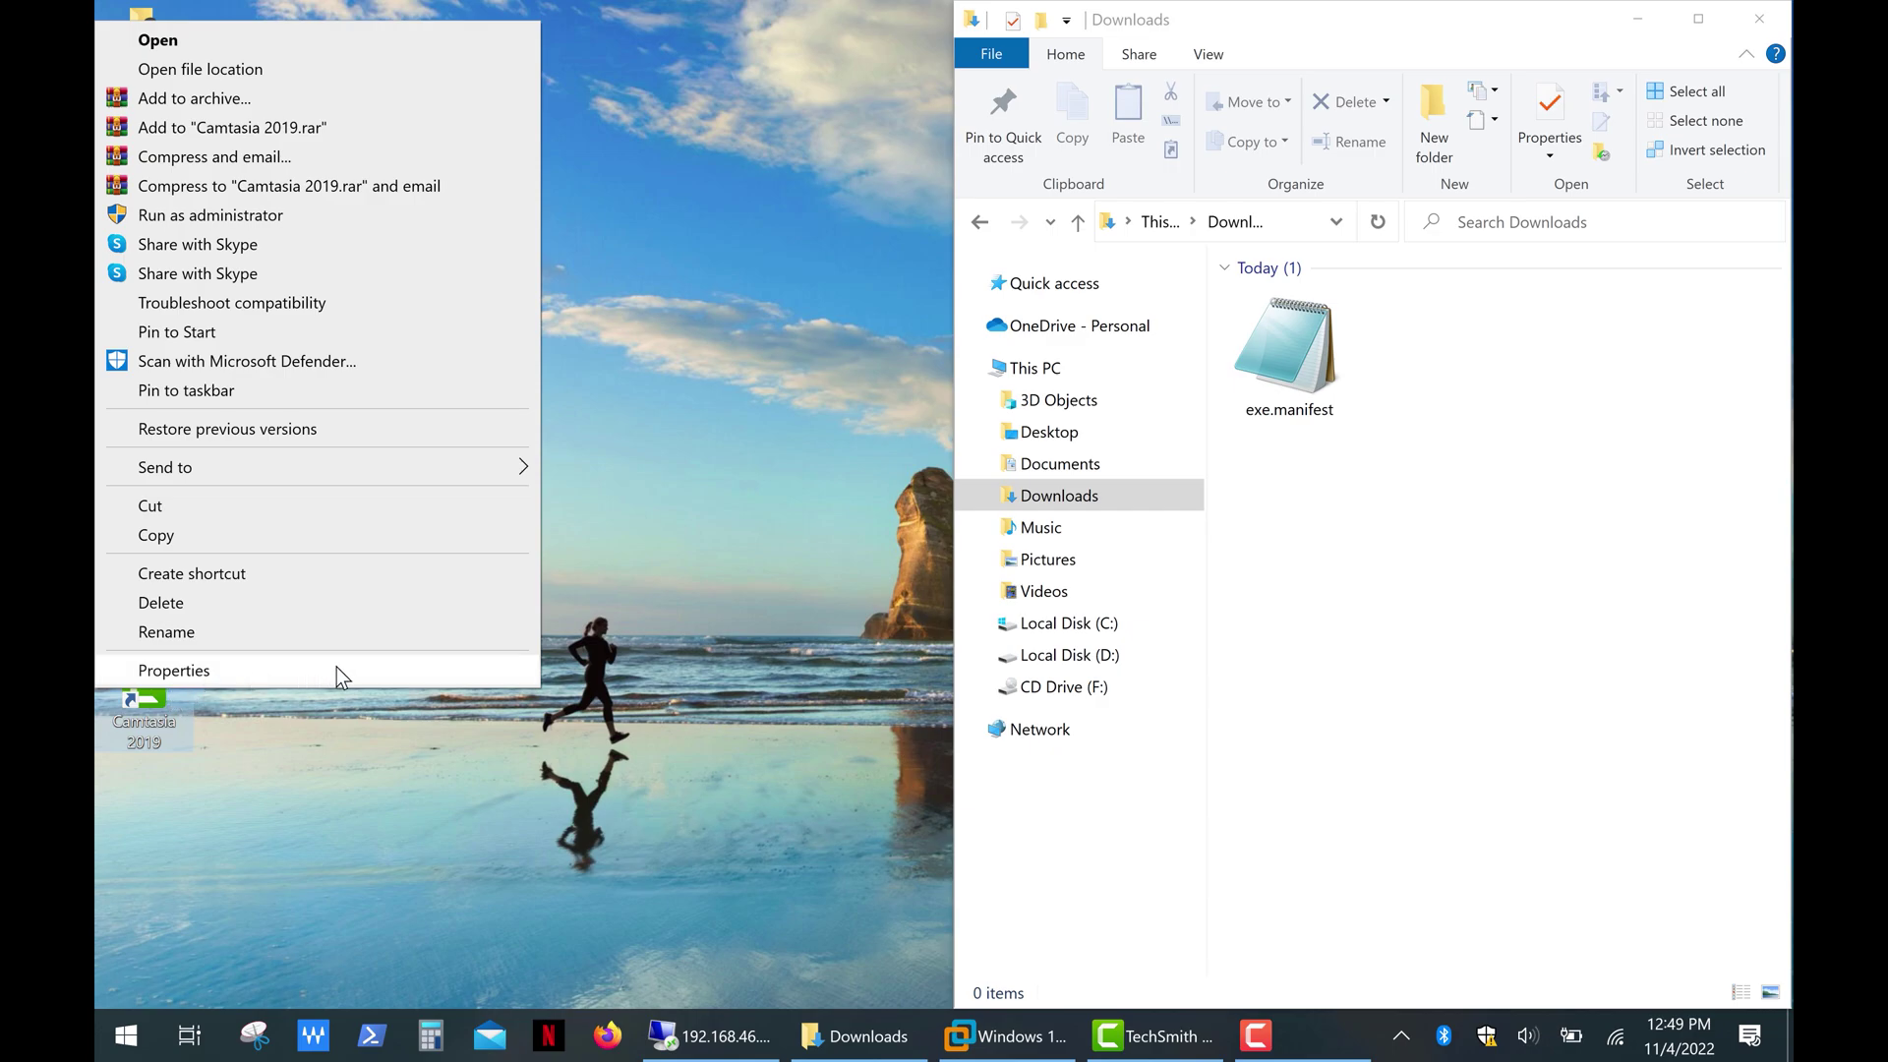
{"action": "left_click", "coordinate": [336, 670]}
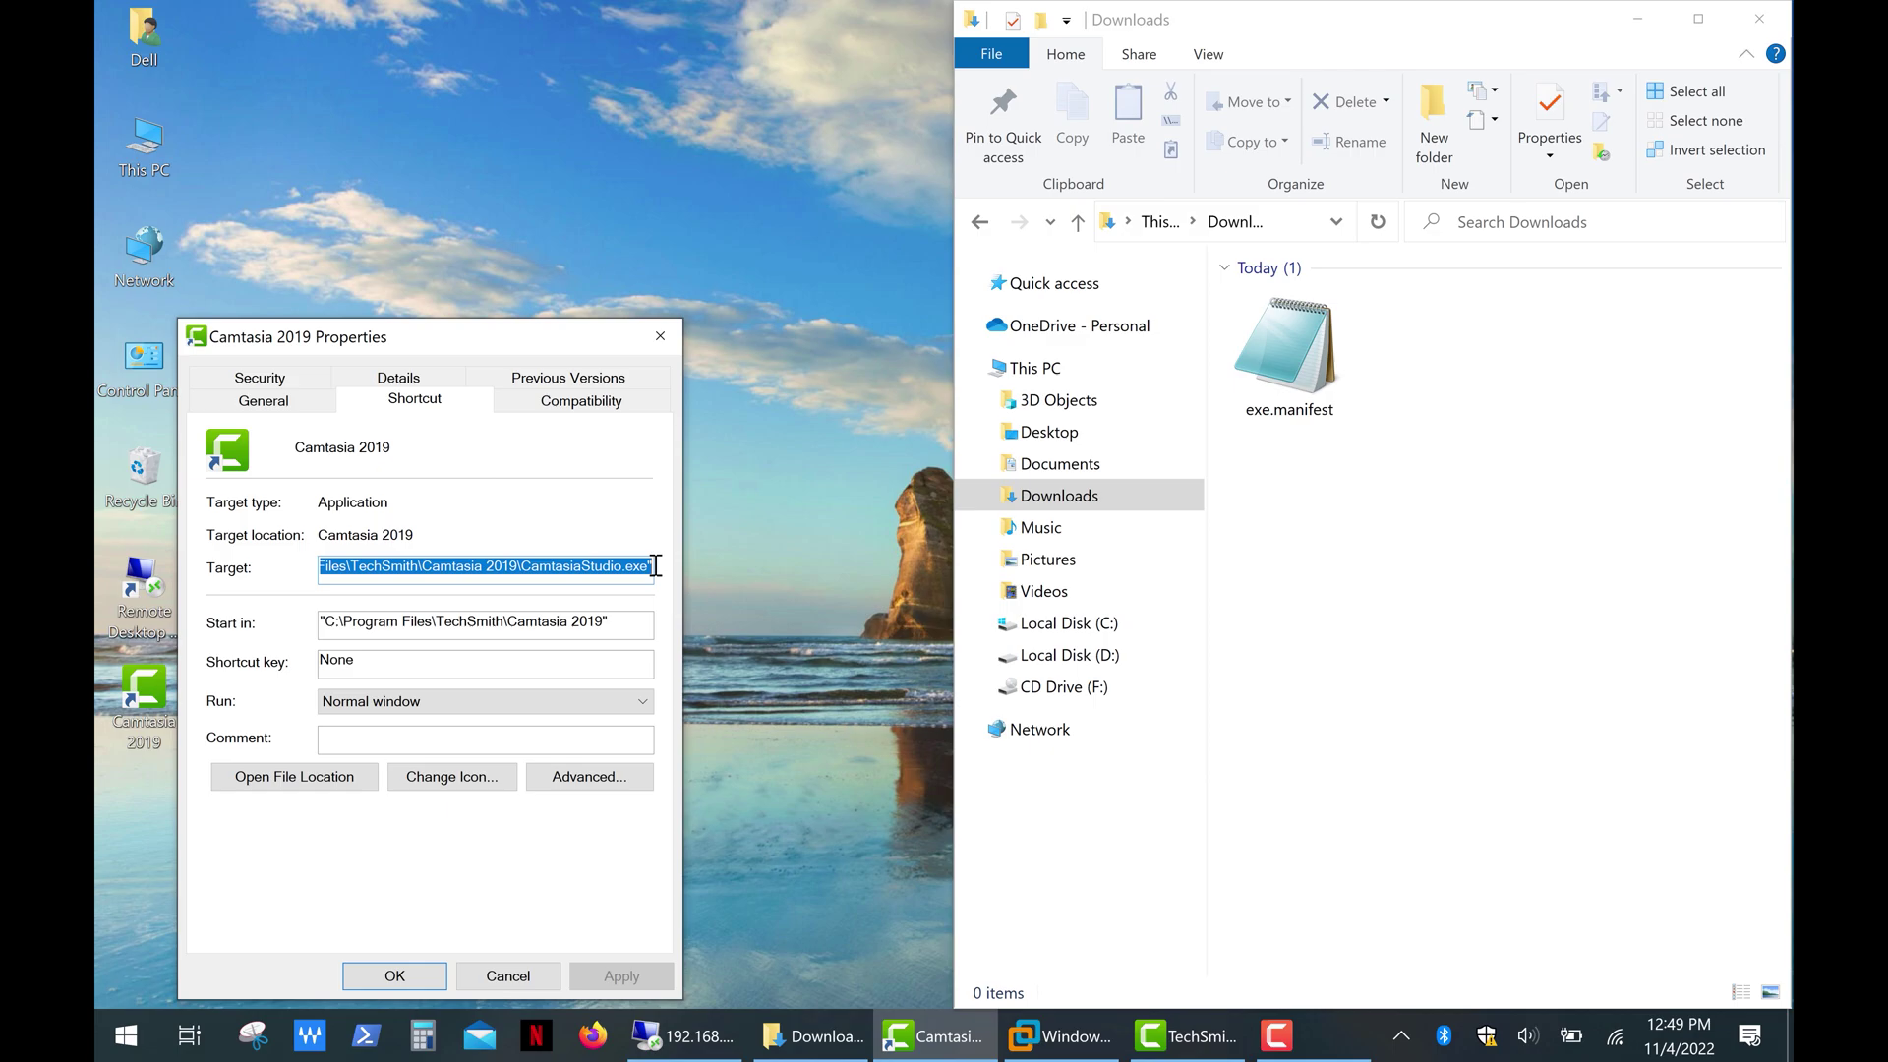
{"action": "left_click", "coordinate": [523, 568]}
Copy 'CamtasiaStudio.' from the shortcut's Target field
{"action": "left_click_drag", "start_coordinate": [521, 566], "coordinate": [621, 566]}
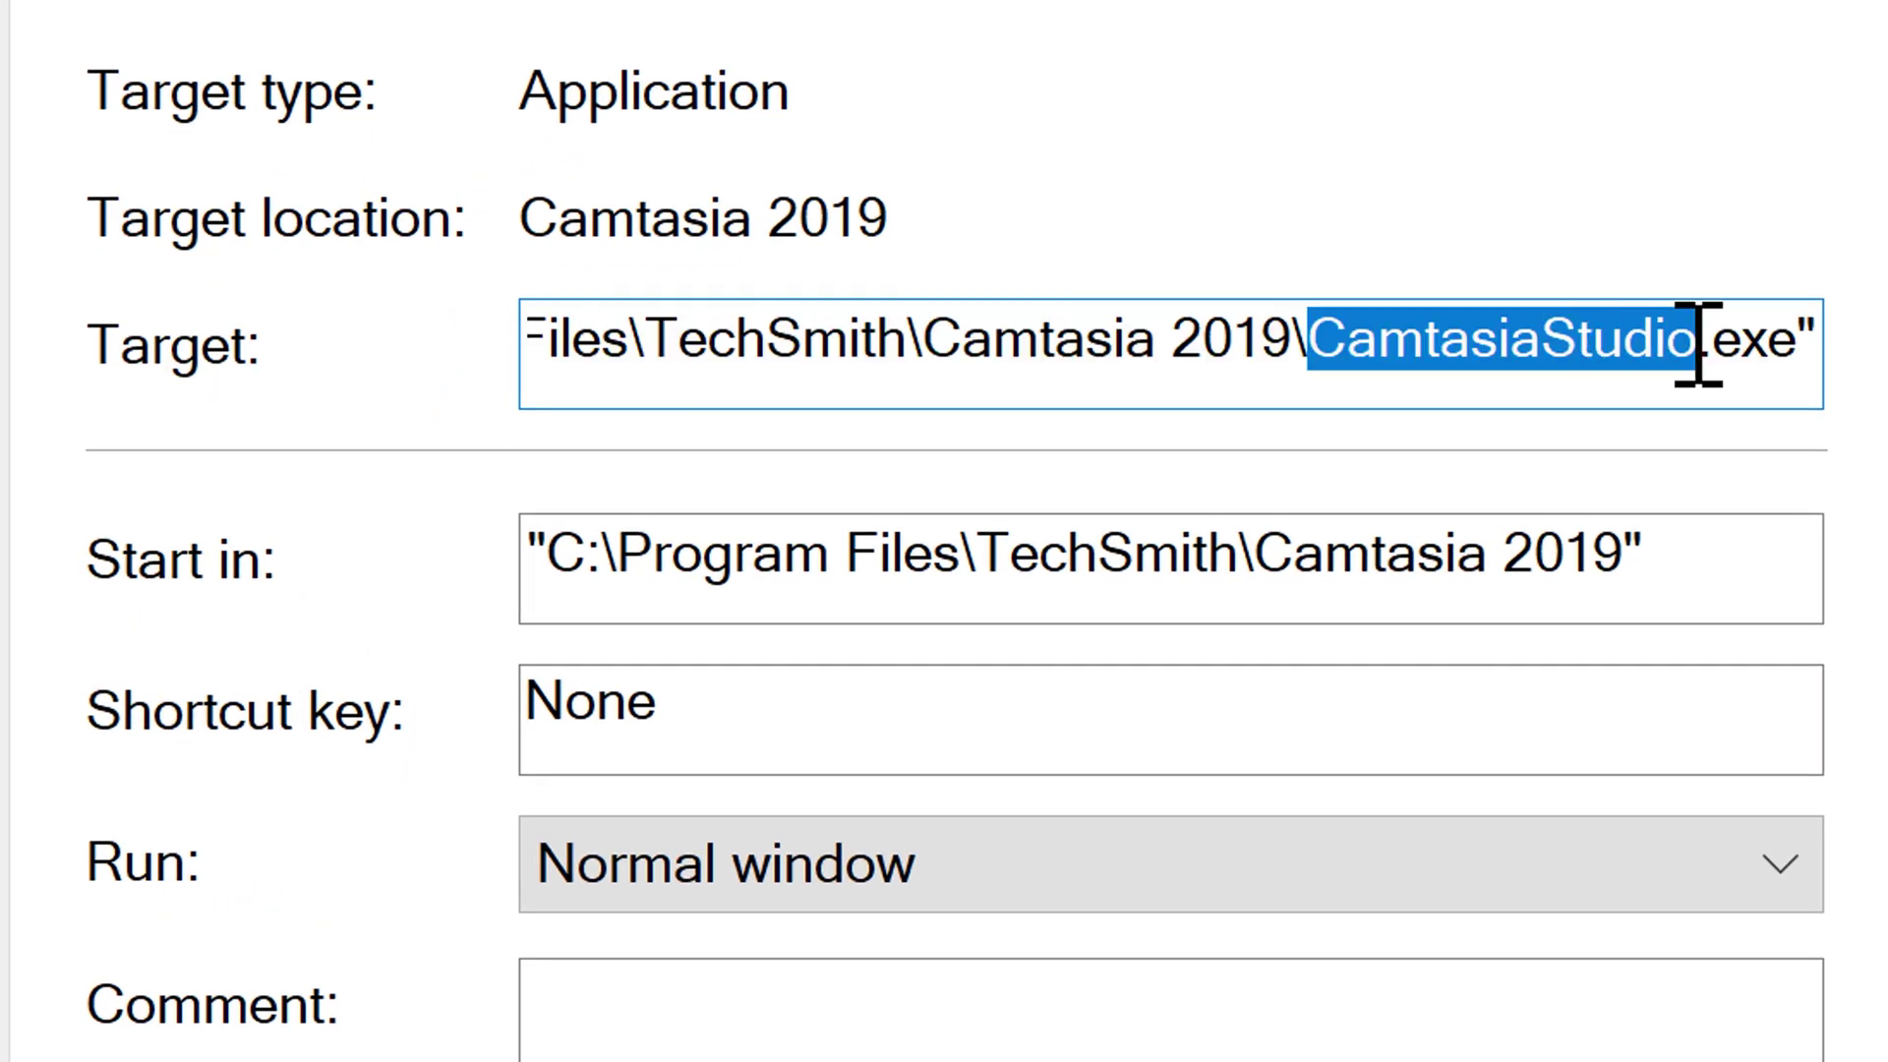
{"action": "left_click_drag", "start_coordinate": [1699, 344], "coordinate": [1715, 344]}
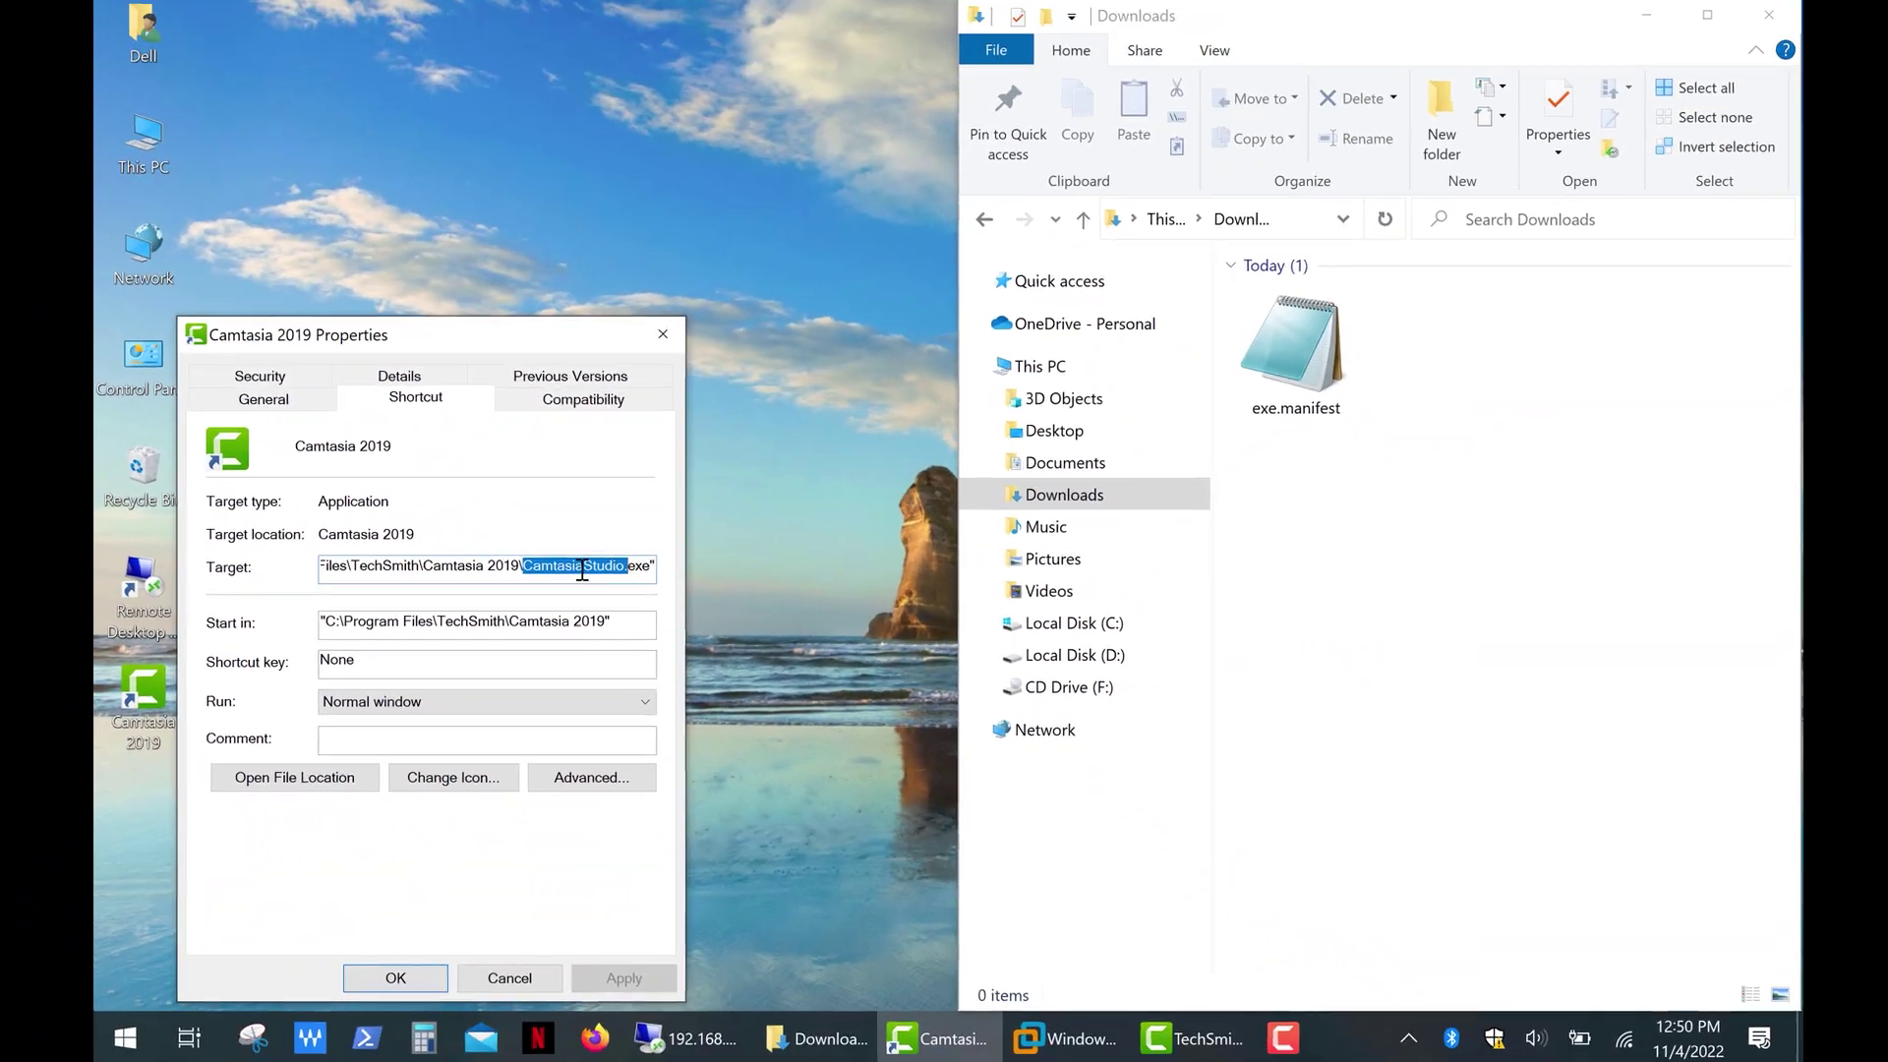
{"action": "right_click", "coordinate": [1531, 344]}
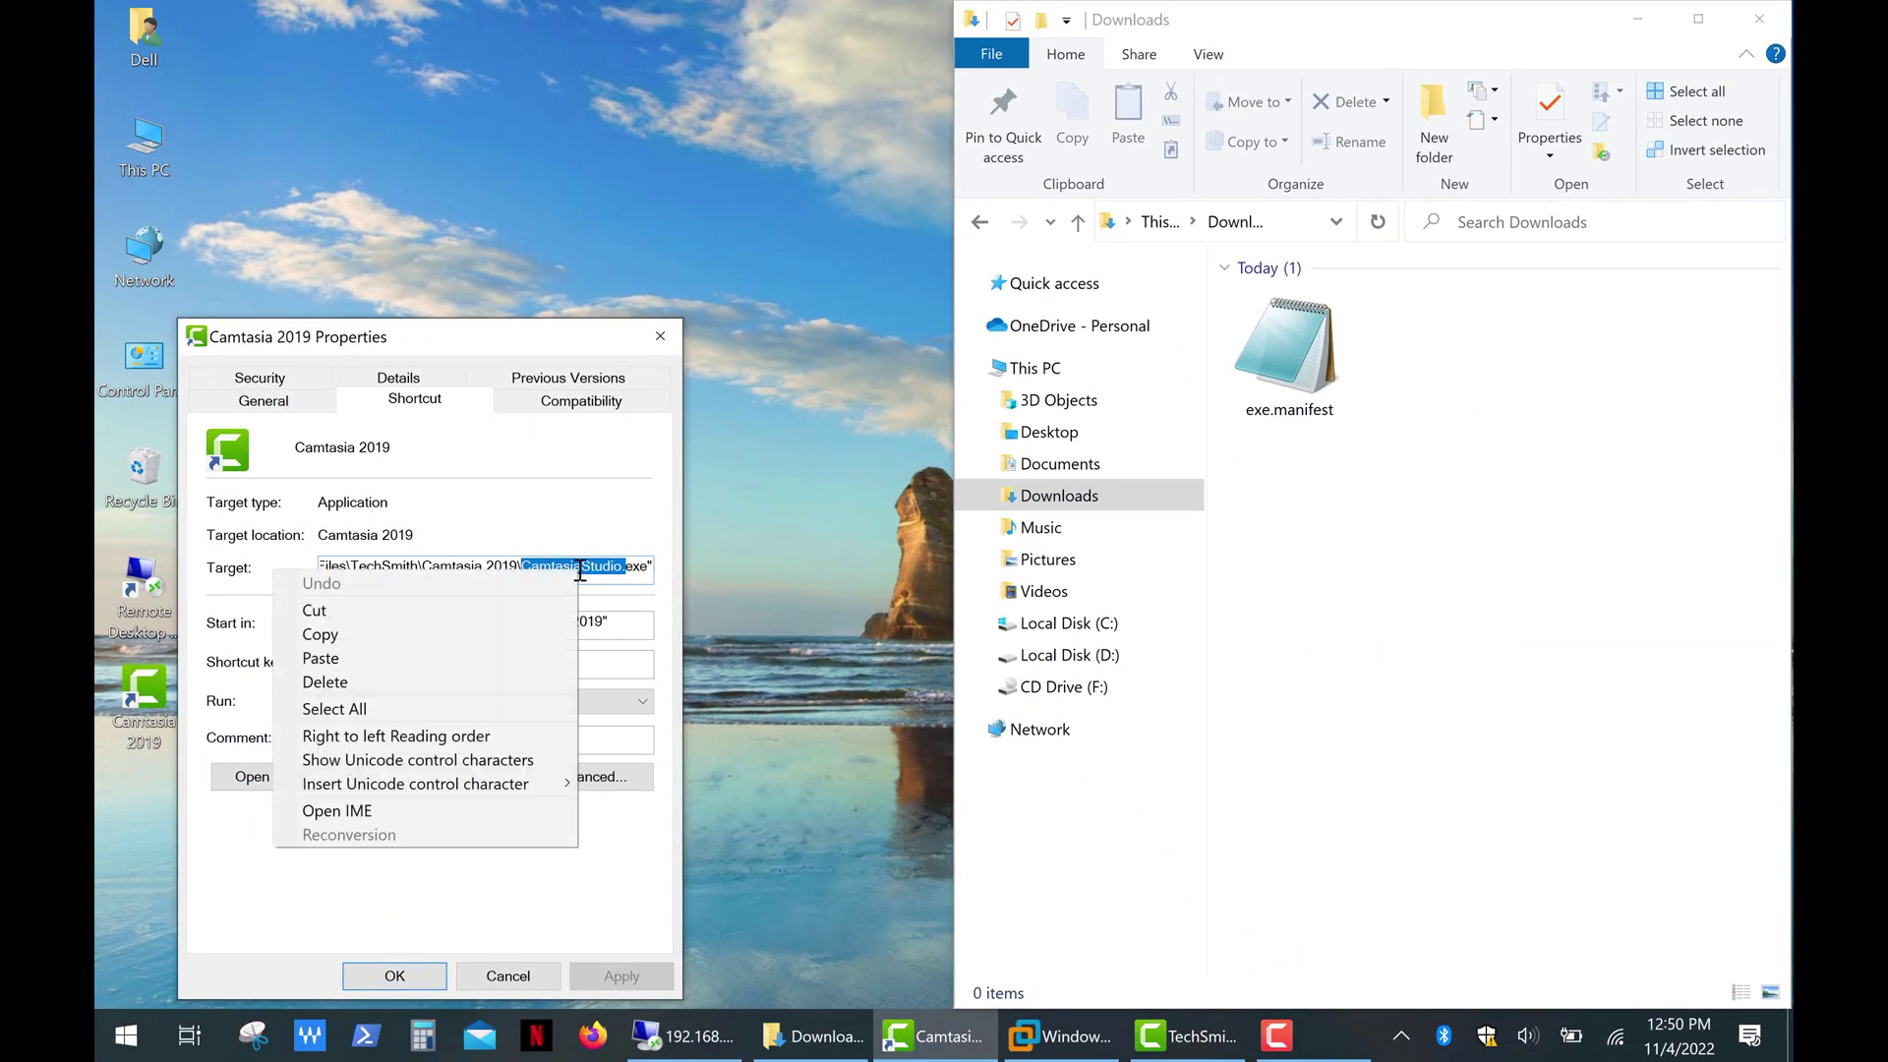
{"action": "left_click", "coordinate": [522, 637]}
Rename exe.manifest in Downloads to CamtasiaStudio.exe.manifest
{"action": "left_click", "coordinate": [1295, 352]}
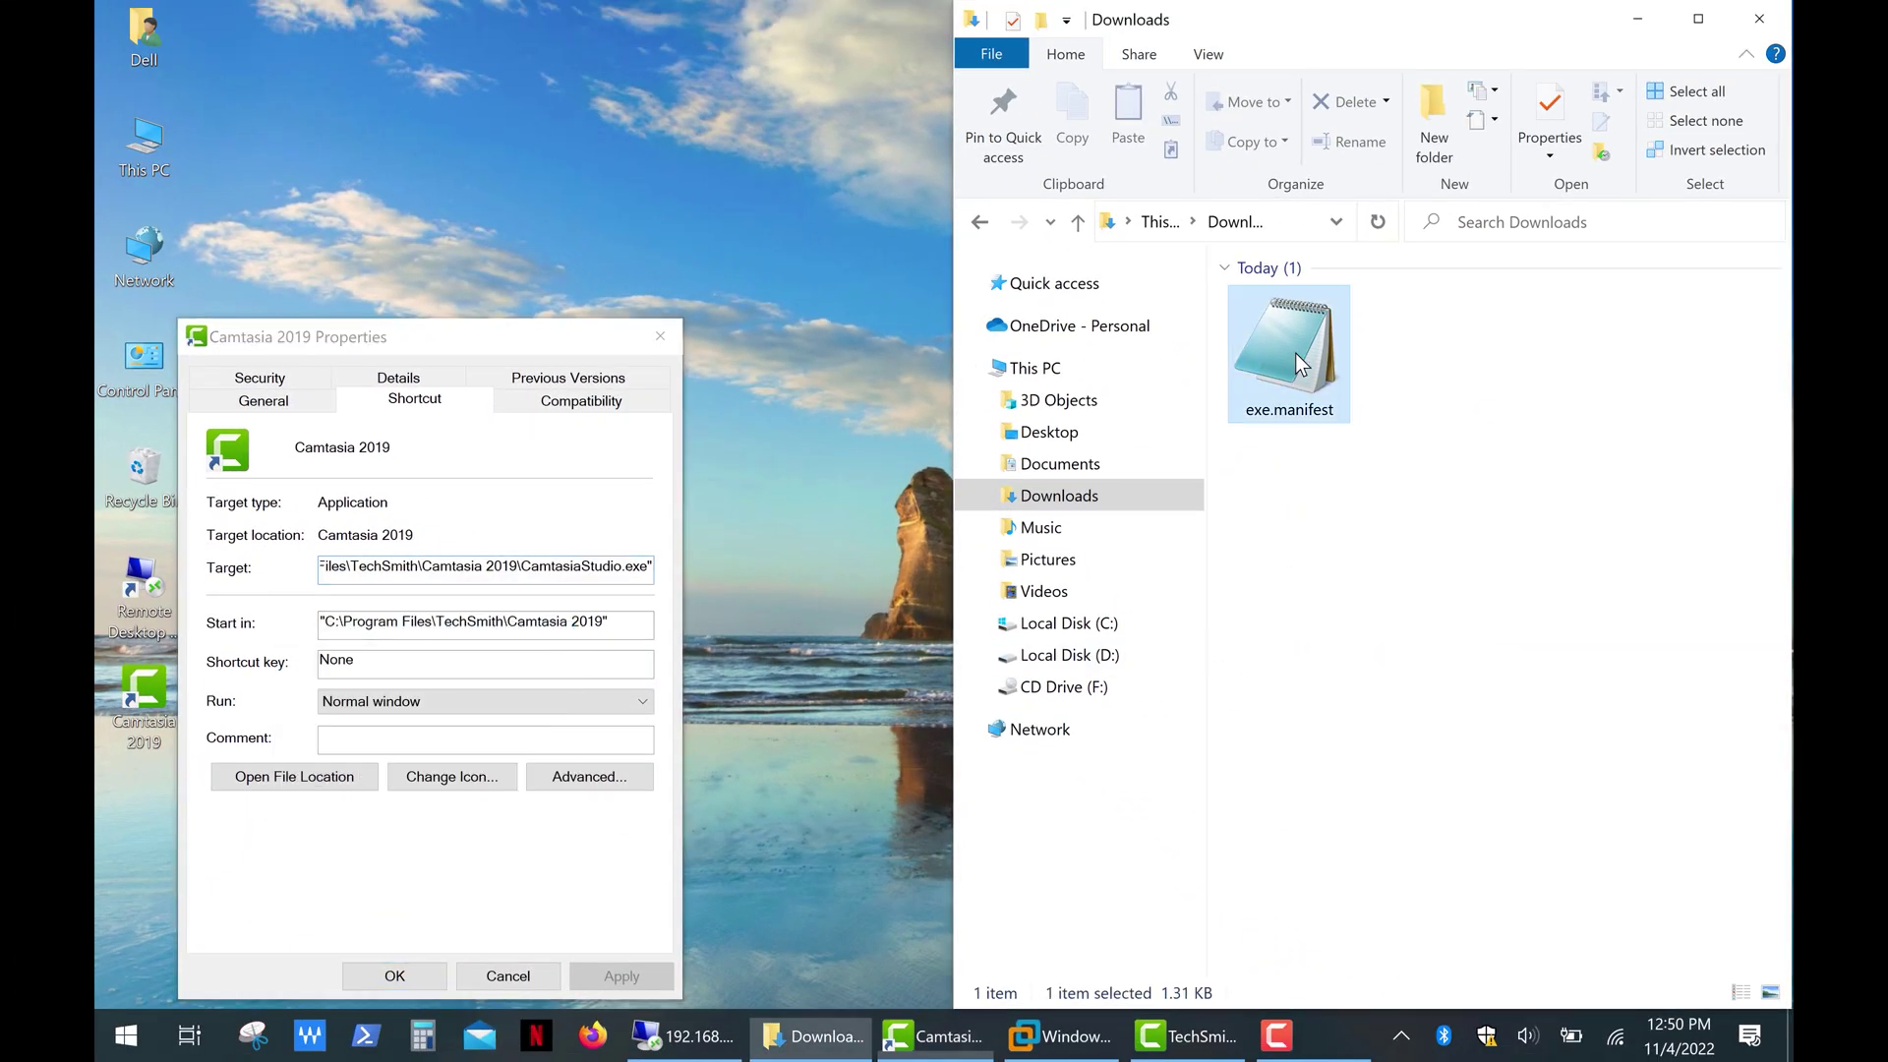
{"action": "right_click", "coordinate": [1295, 352]}
{"action": "left_click", "coordinate": [1190, 929]}
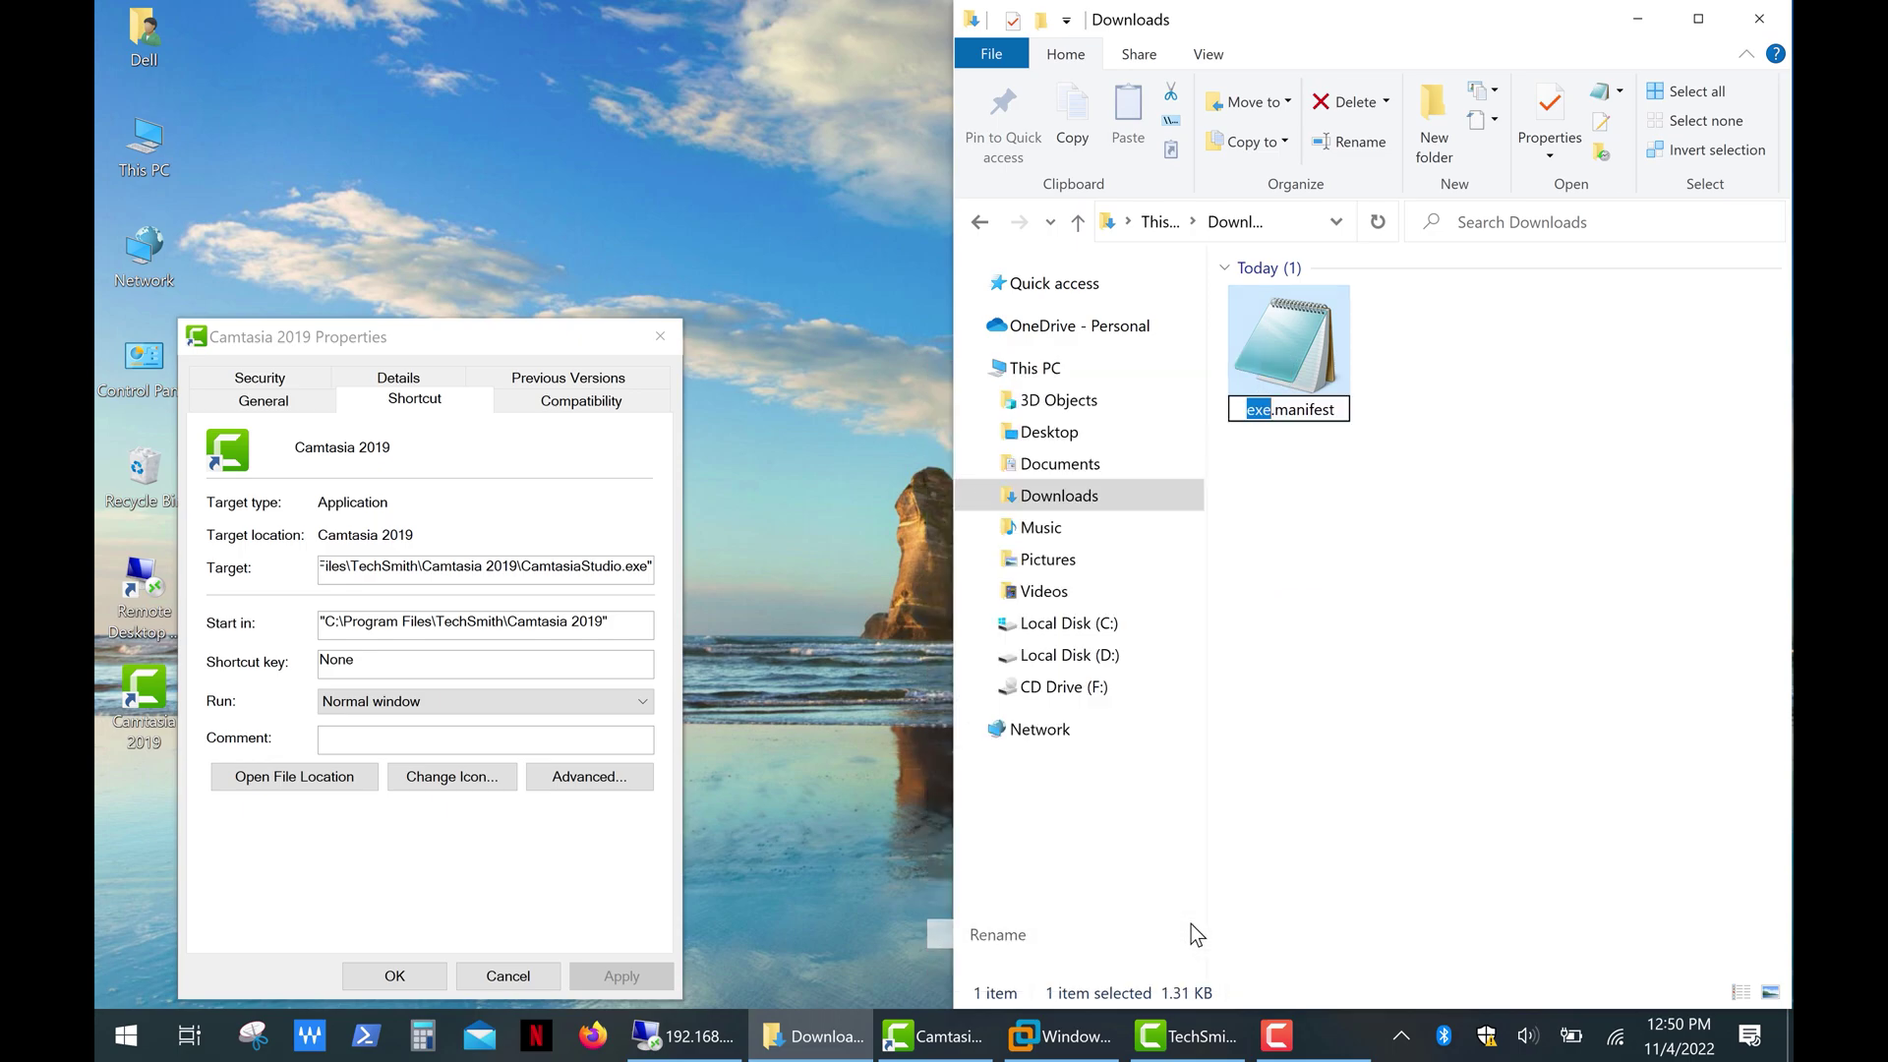
{"action": "left_click", "coordinate": [1246, 414]}
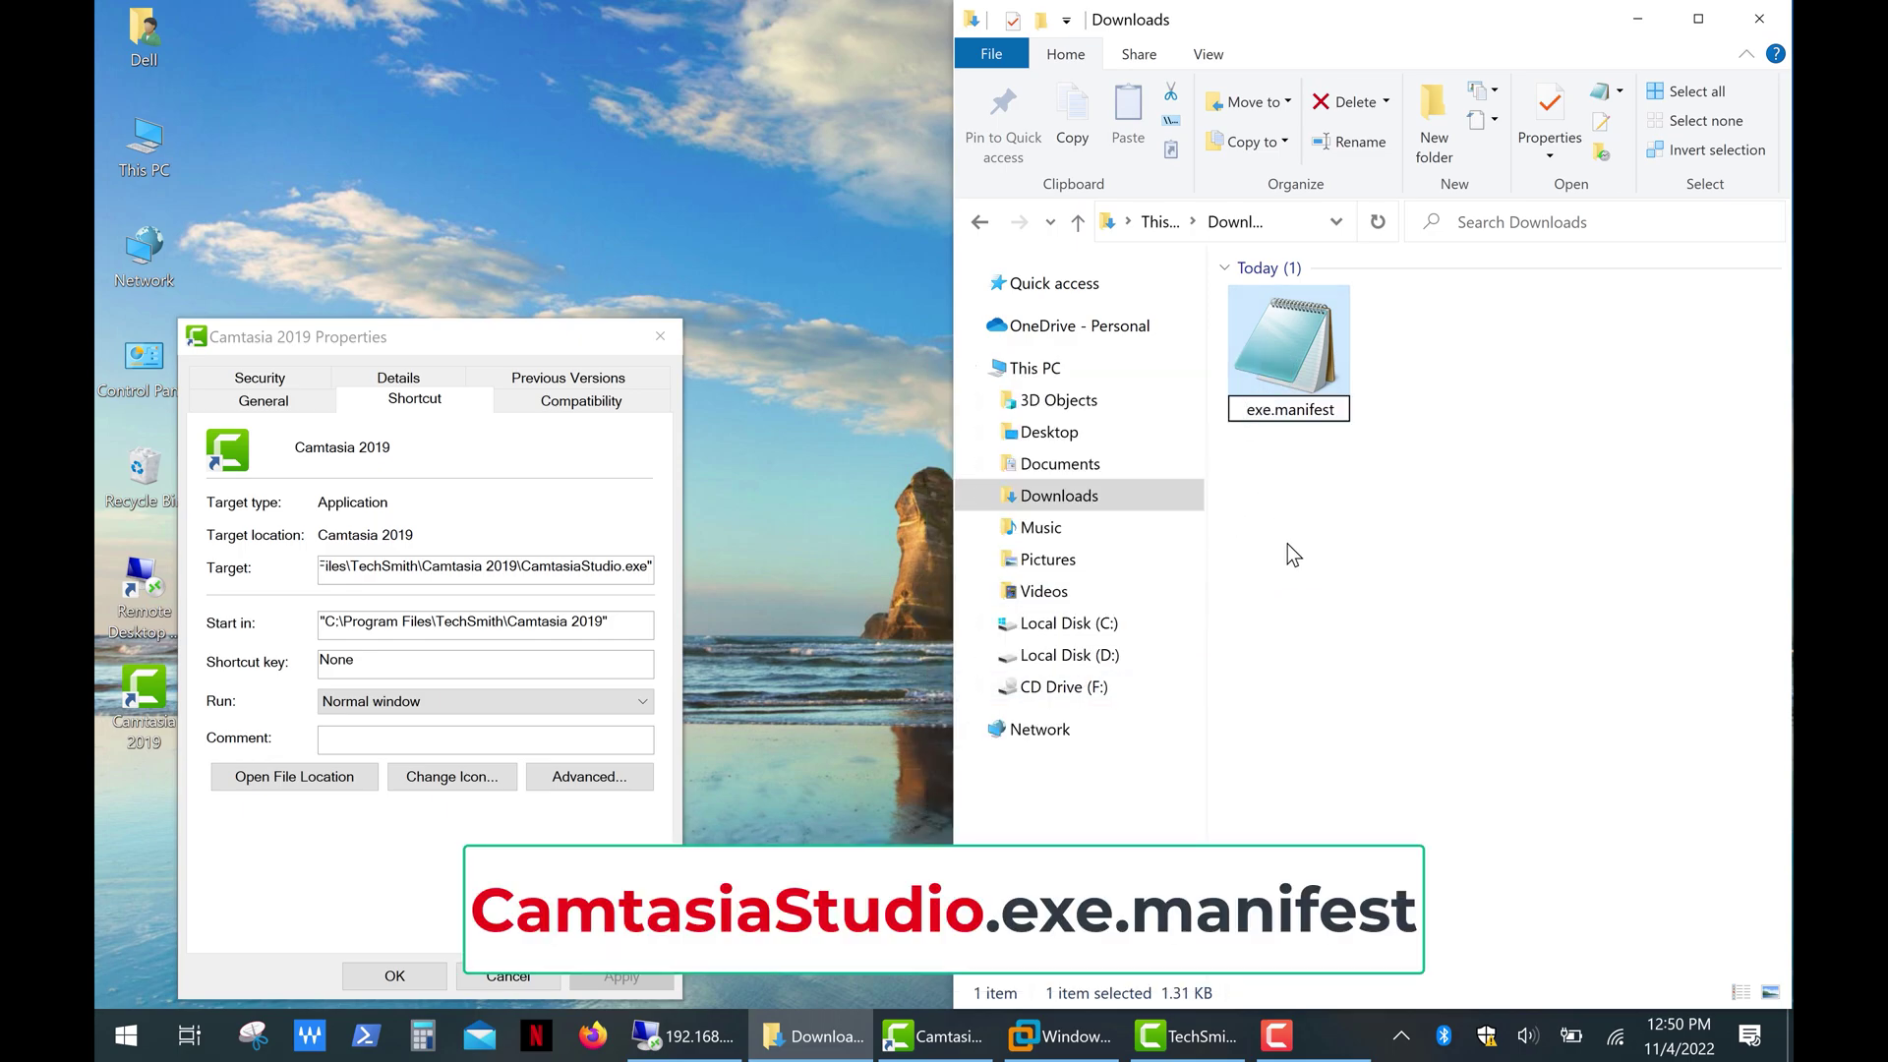
{"action": "key", "text": "ctrl+v"}
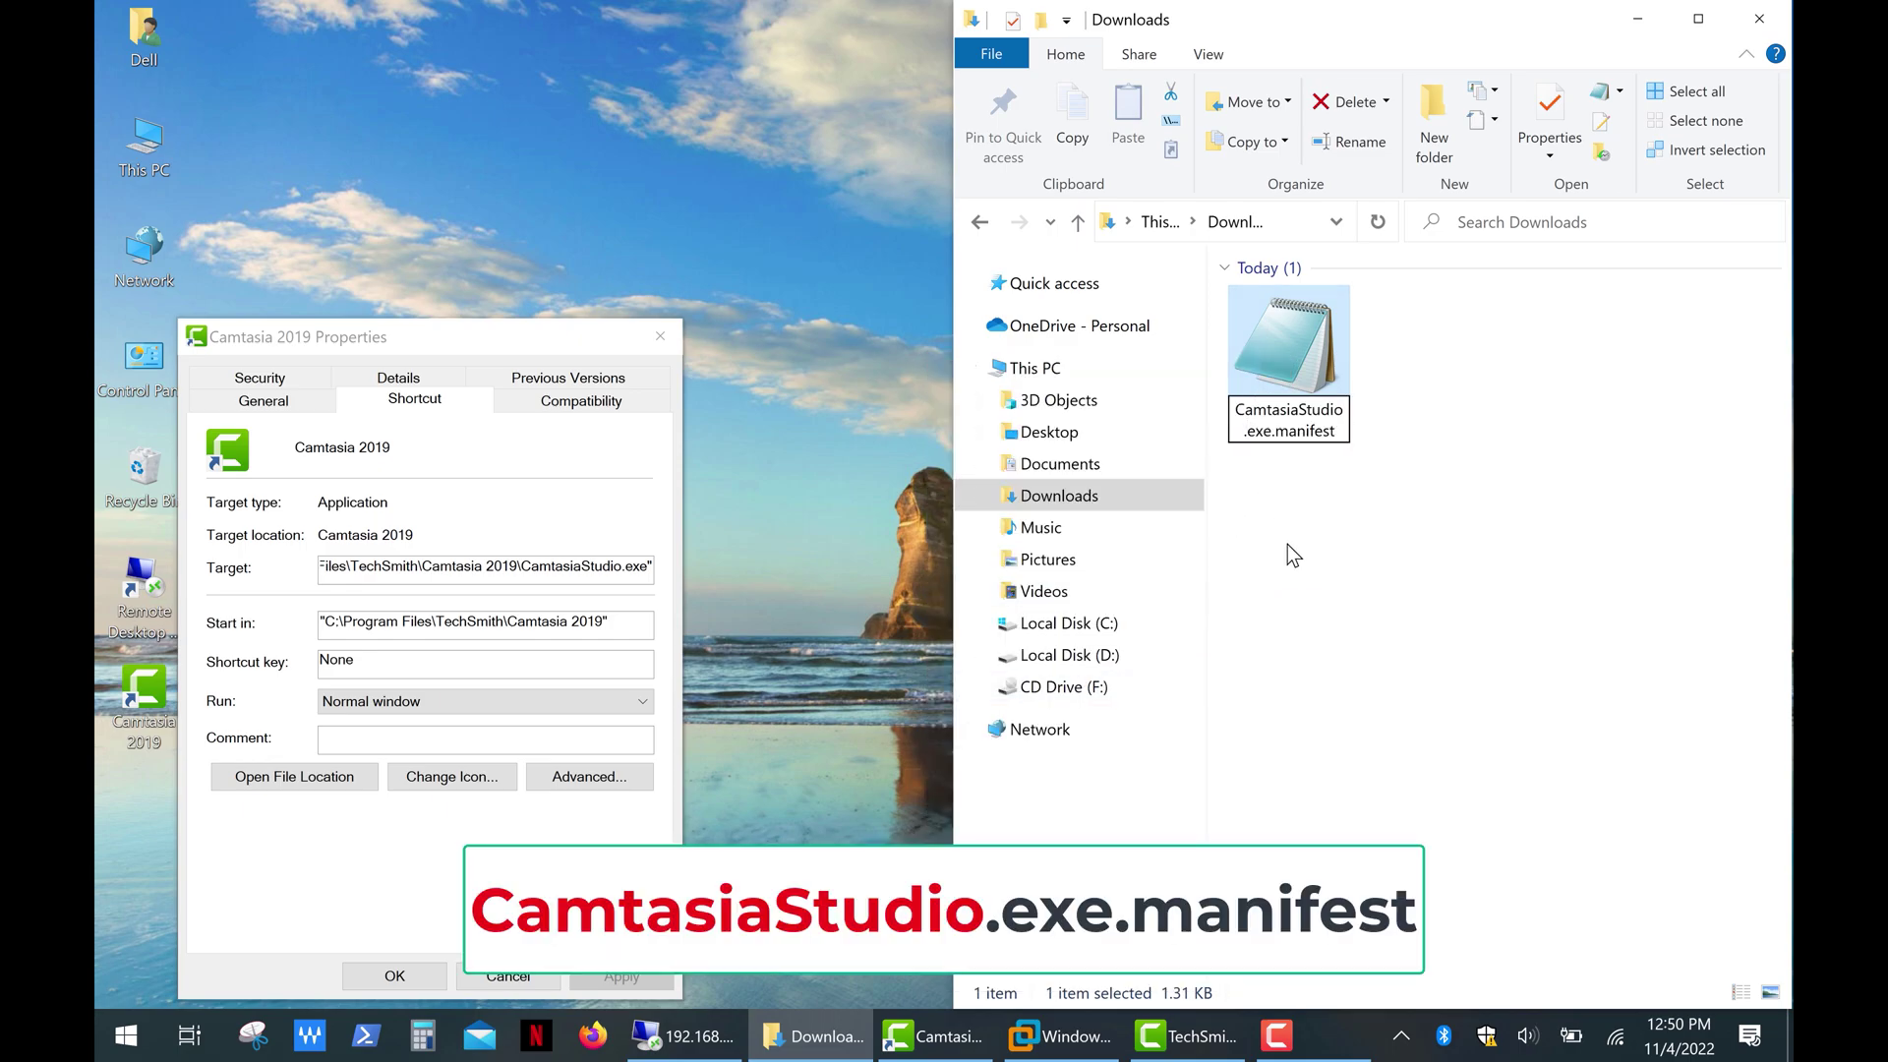
{"action": "left_click", "coordinate": [1287, 545]}
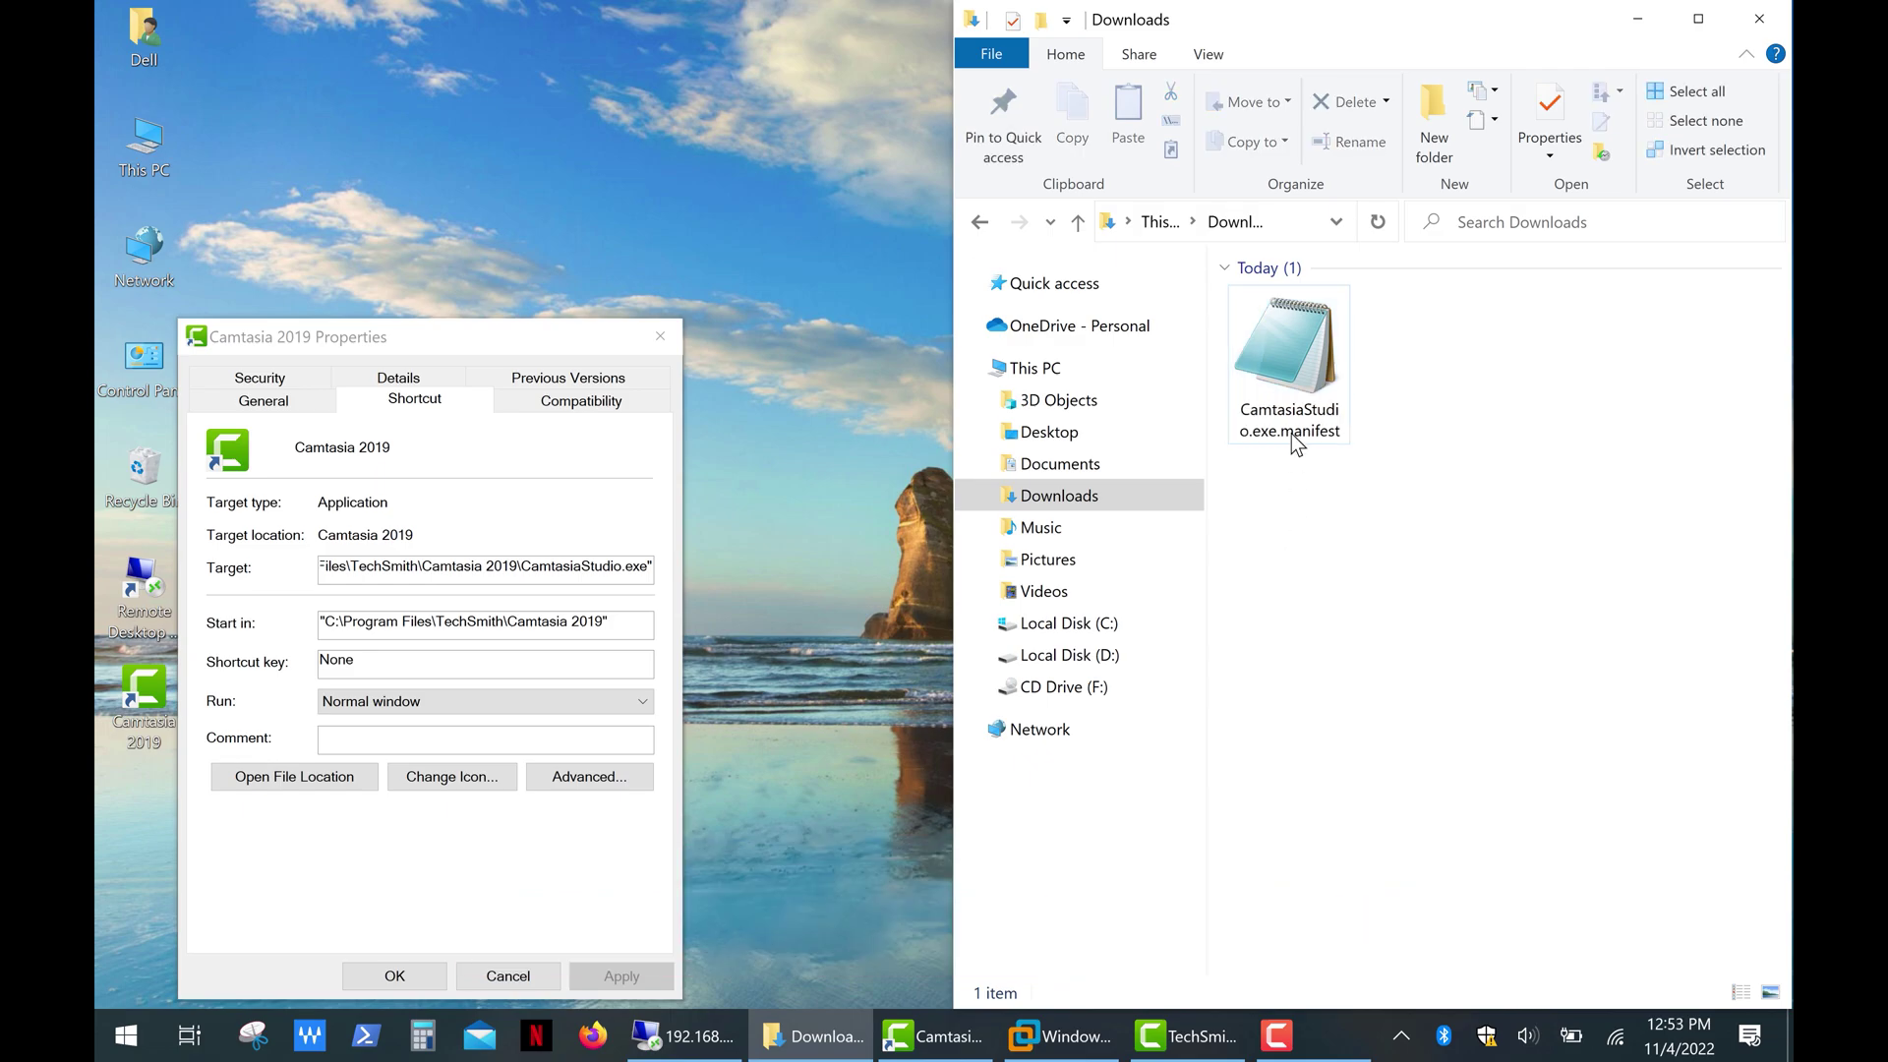
{"action": "left_click", "coordinate": [1293, 379]}
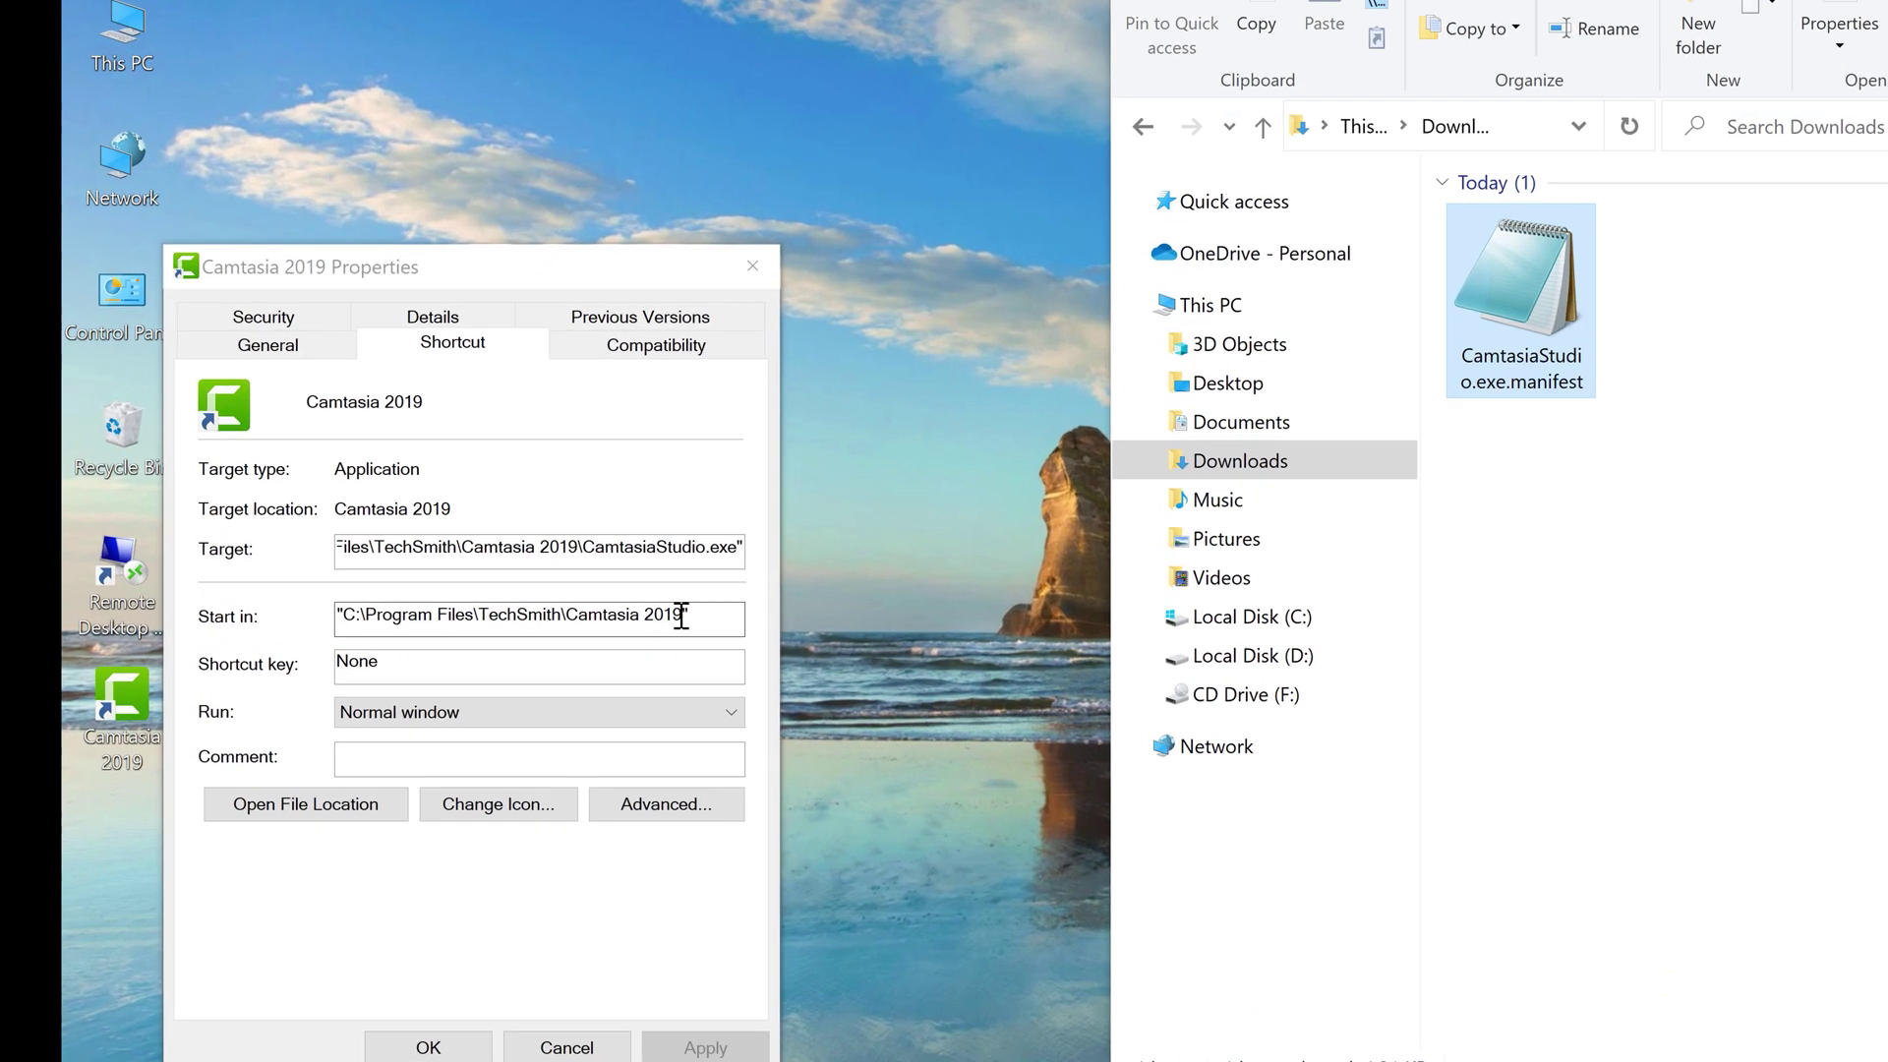
Copy the Camtasia 2019 install folder path from the Start in field
{"action": "left_click_drag", "start_coordinate": [604, 621], "coordinate": [327, 627]}
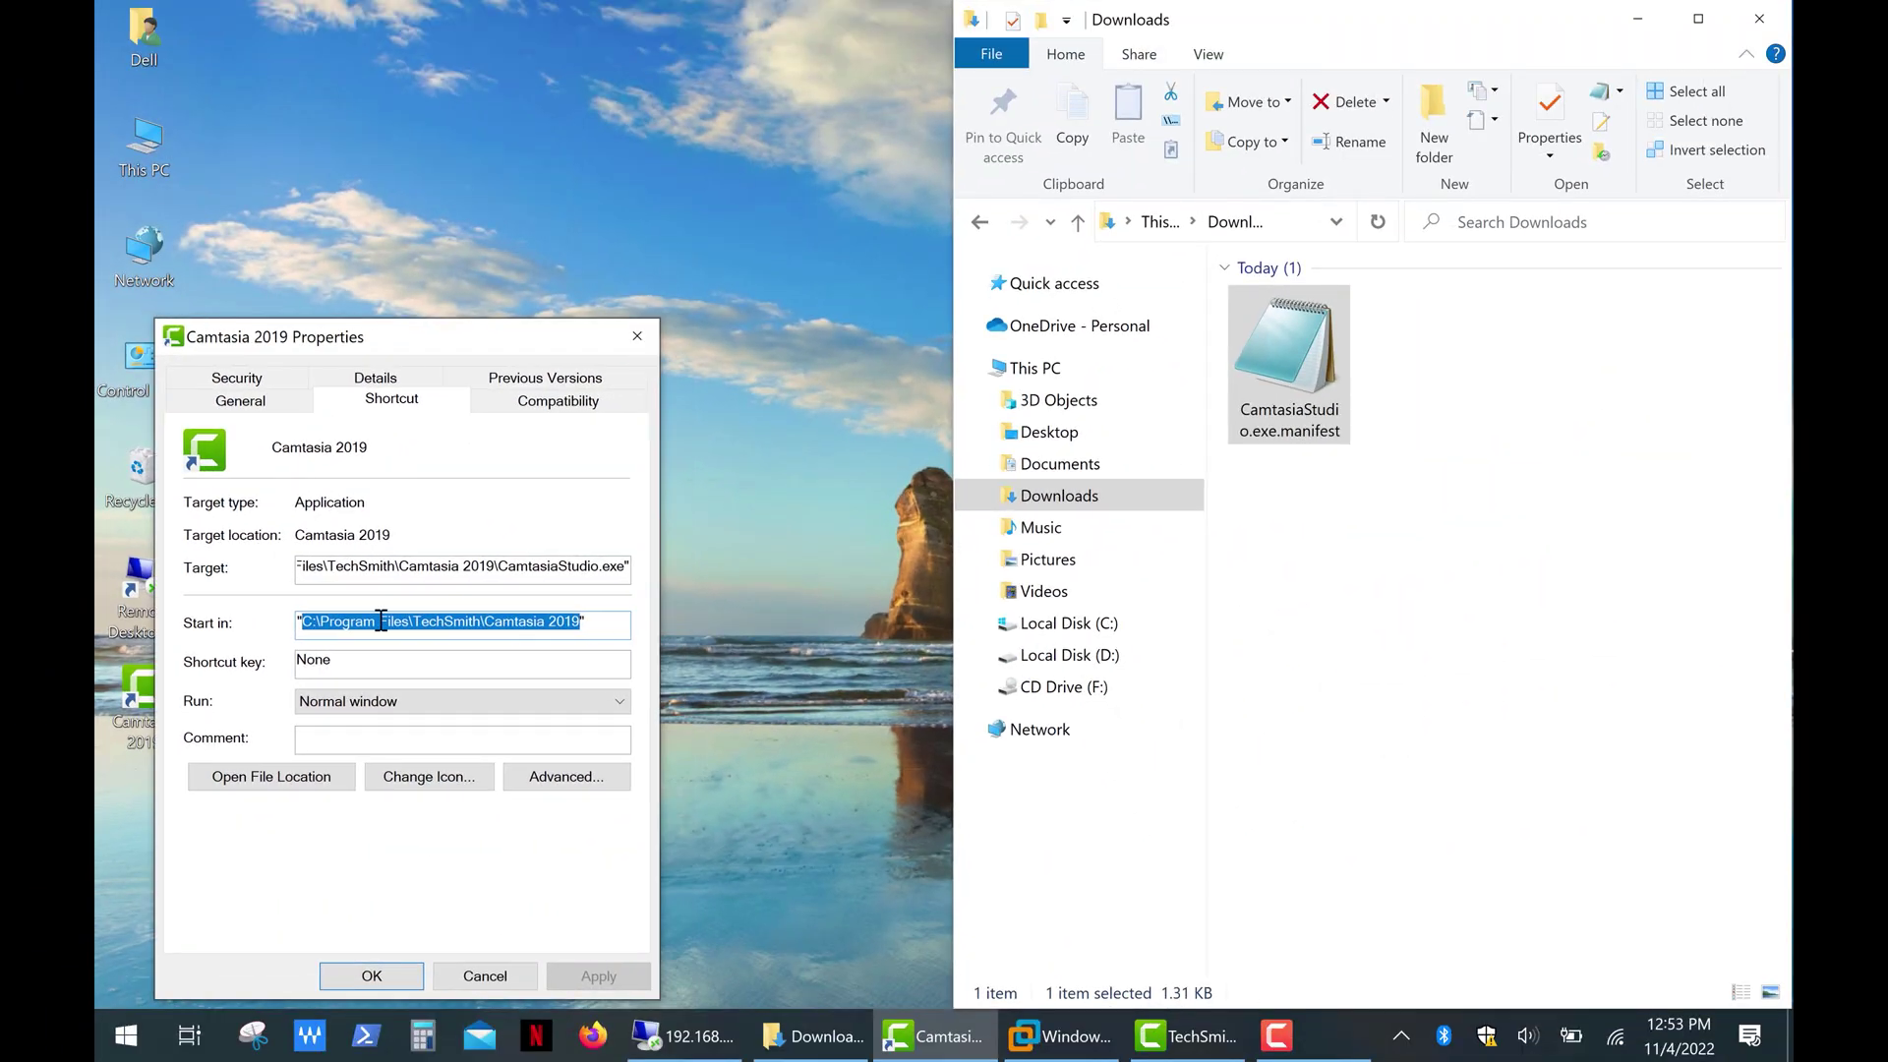
{"action": "right_click", "coordinate": [915, 536]}
{"action": "left_click", "coordinate": [342, 683]}
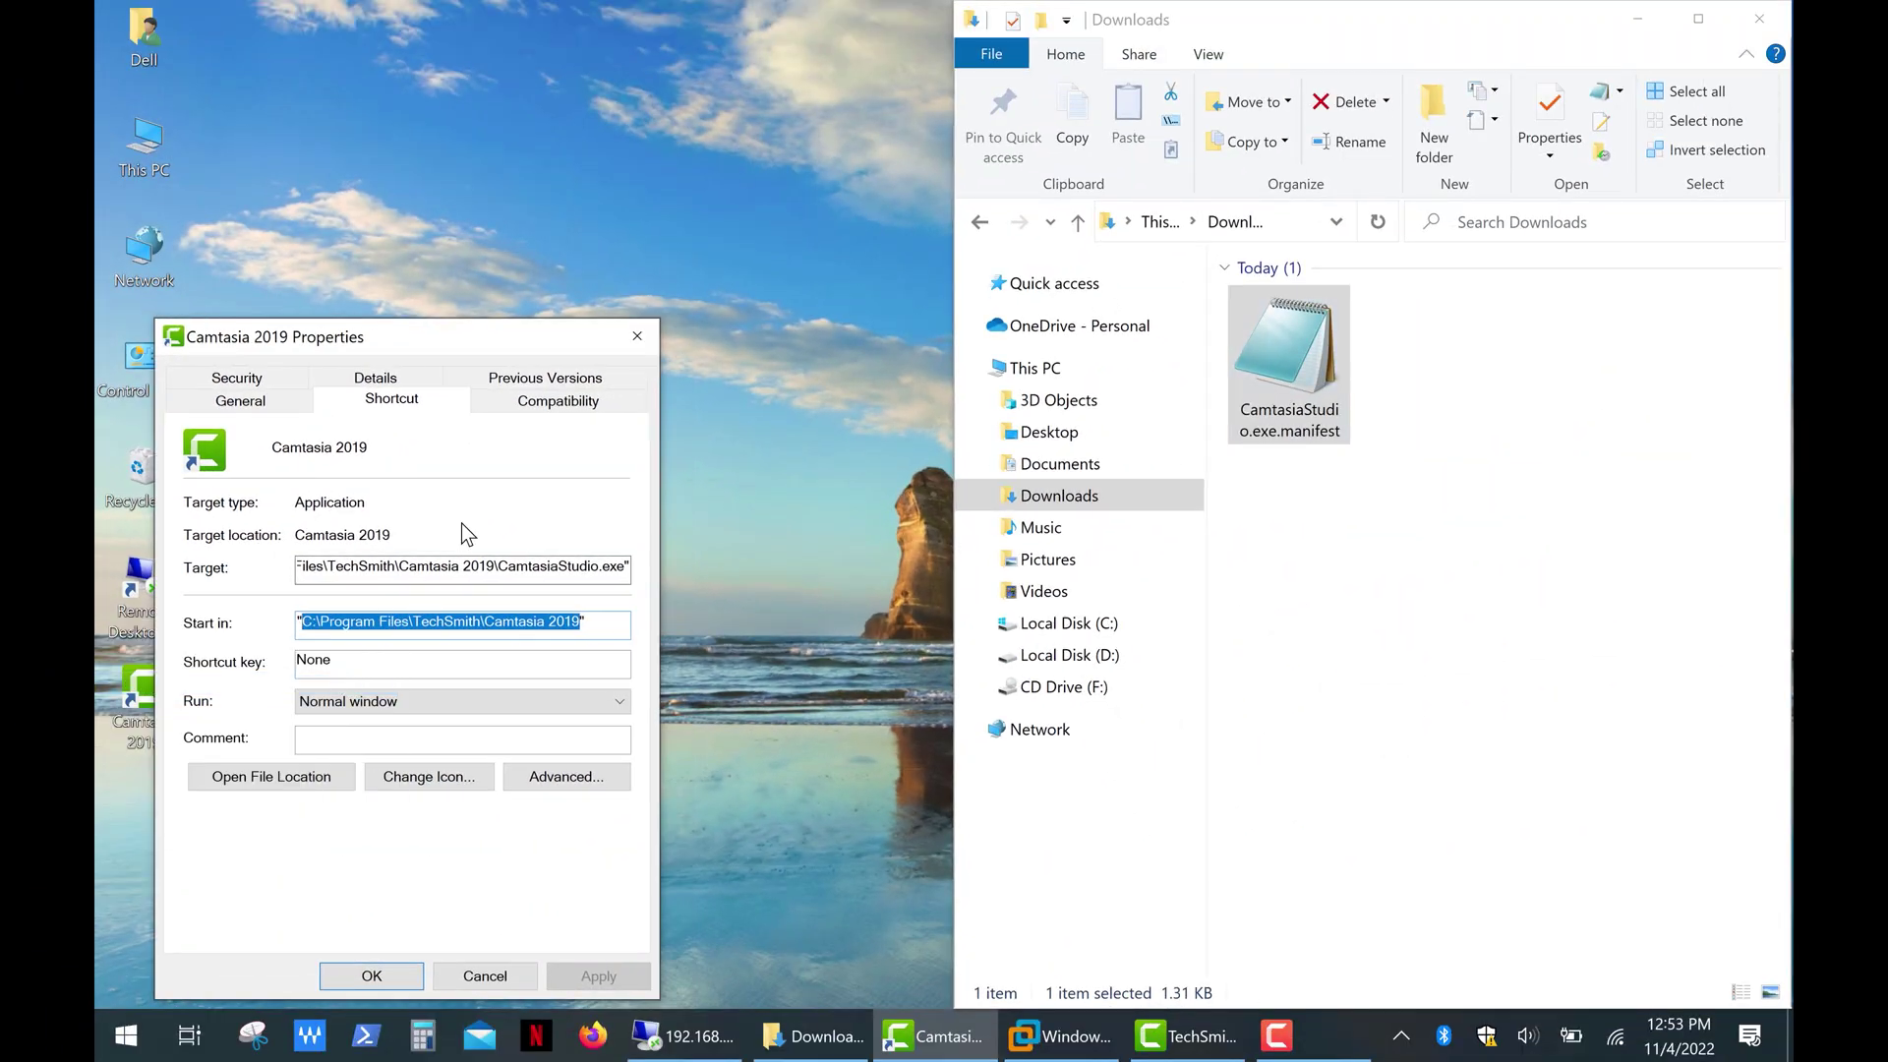
Close the shortcut Properties and open the Camtasia 2019 folder in a new Explorer window
{"action": "left_click", "coordinate": [637, 335]}
{"action": "key", "text": "super+e"}
{"action": "left_click", "coordinate": [419, 218]}
{"action": "right_click", "coordinate": [419, 218]}
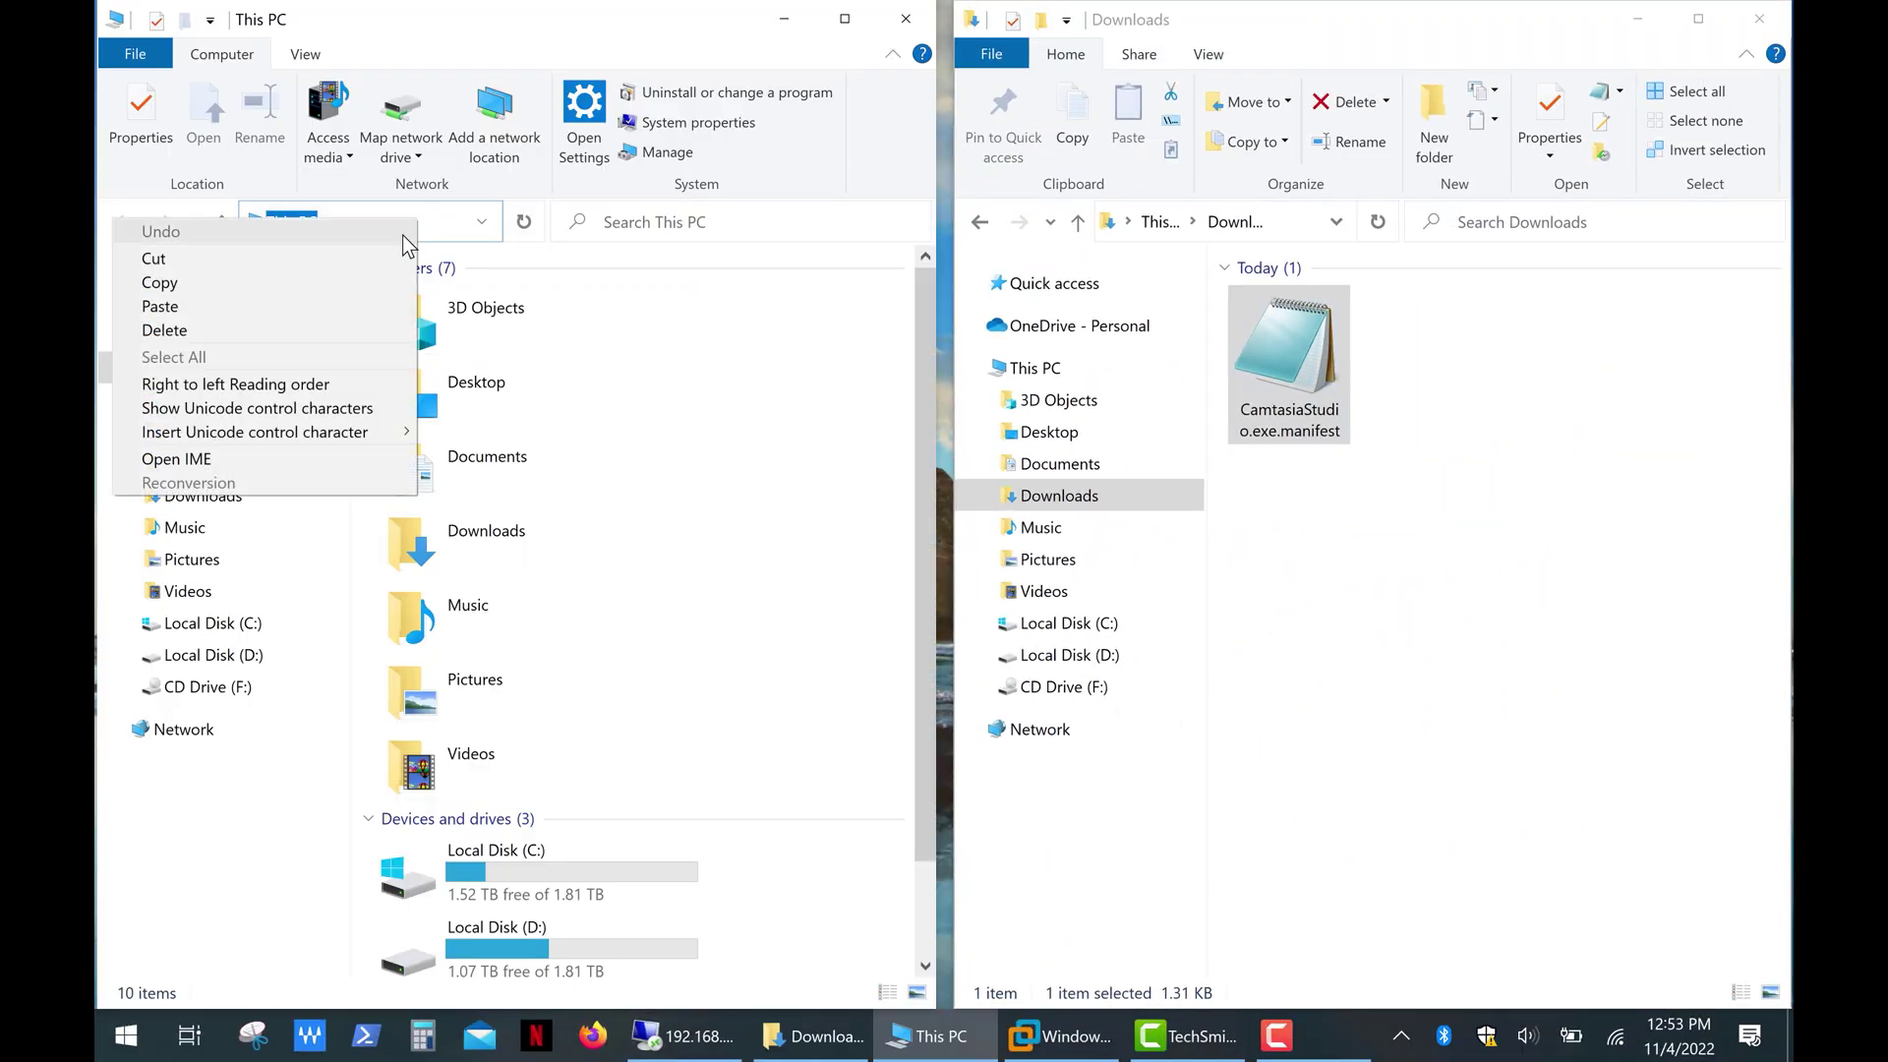
{"action": "left_click", "coordinate": [349, 305]}
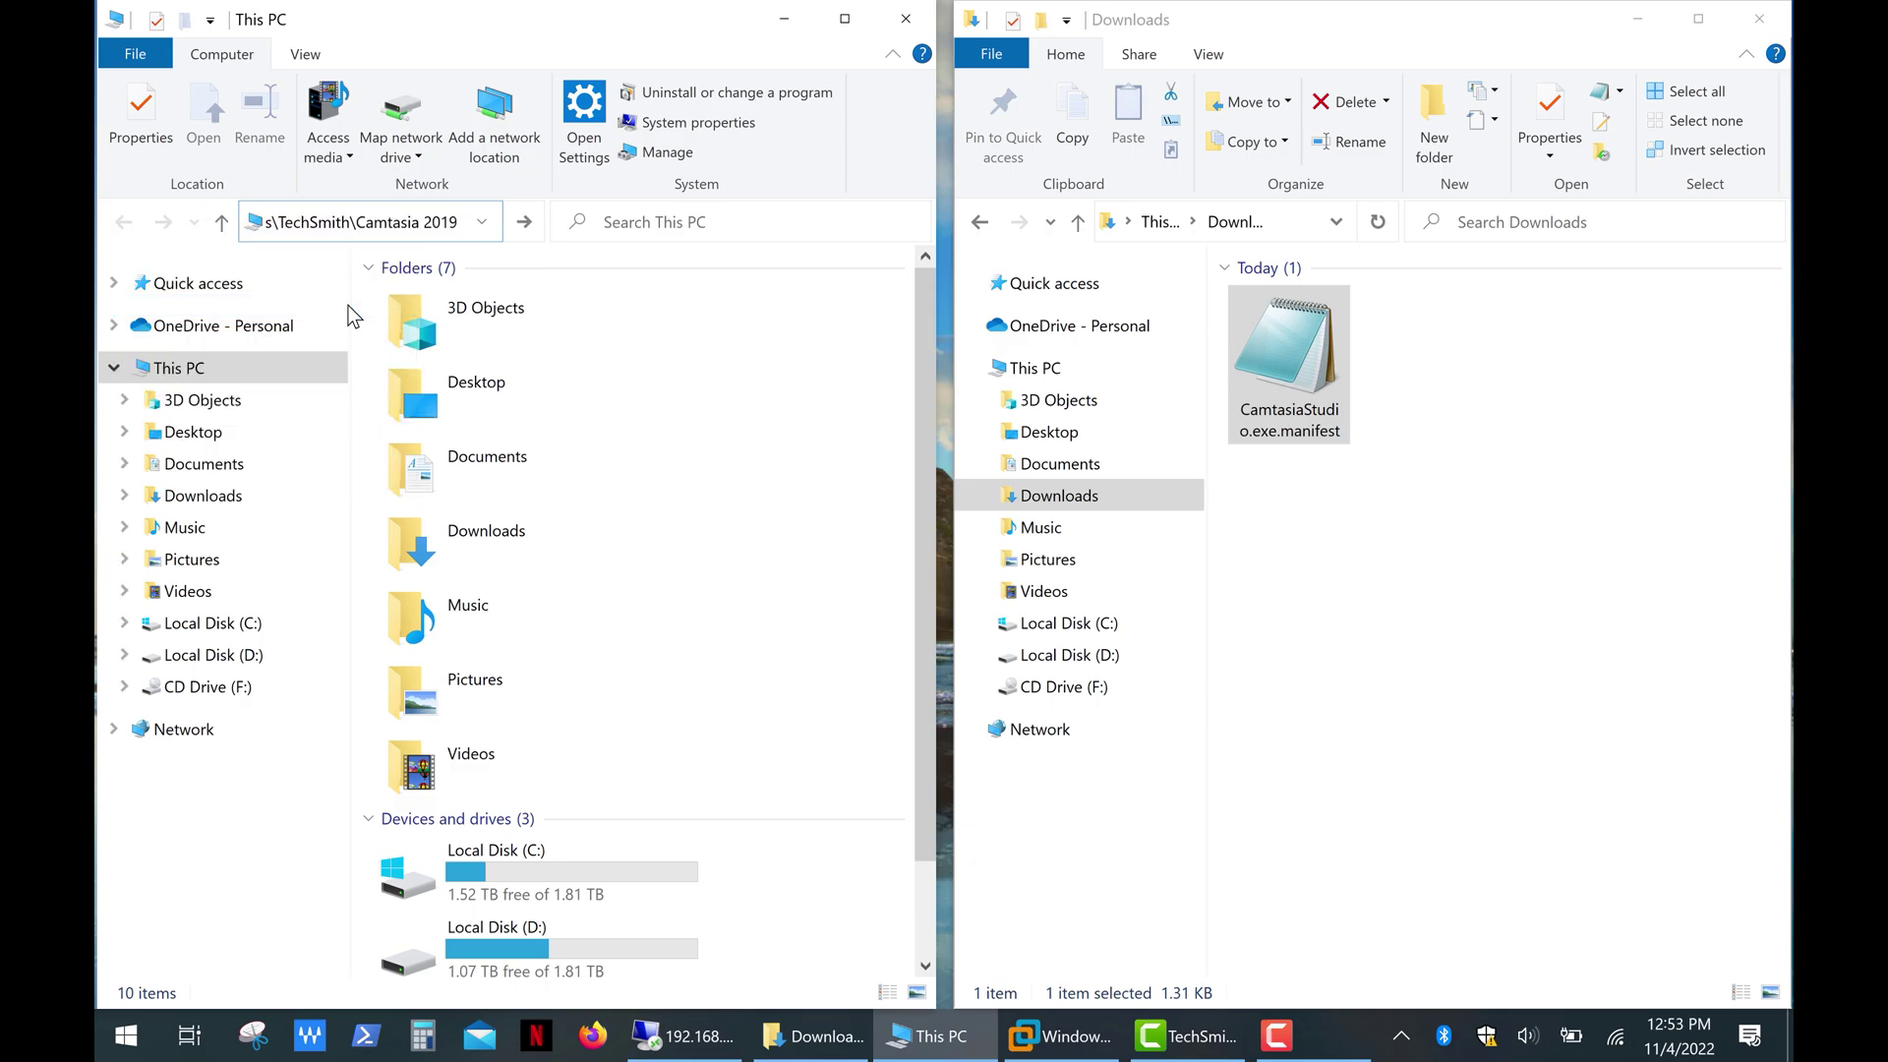
{"action": "key", "text": "Return"}
Move CamtasiaStudio.exe.manifest into the Camtasia 2019 folder with admin approval, then launch Camtasia
{"action": "right_click", "coordinate": [1296, 364]}
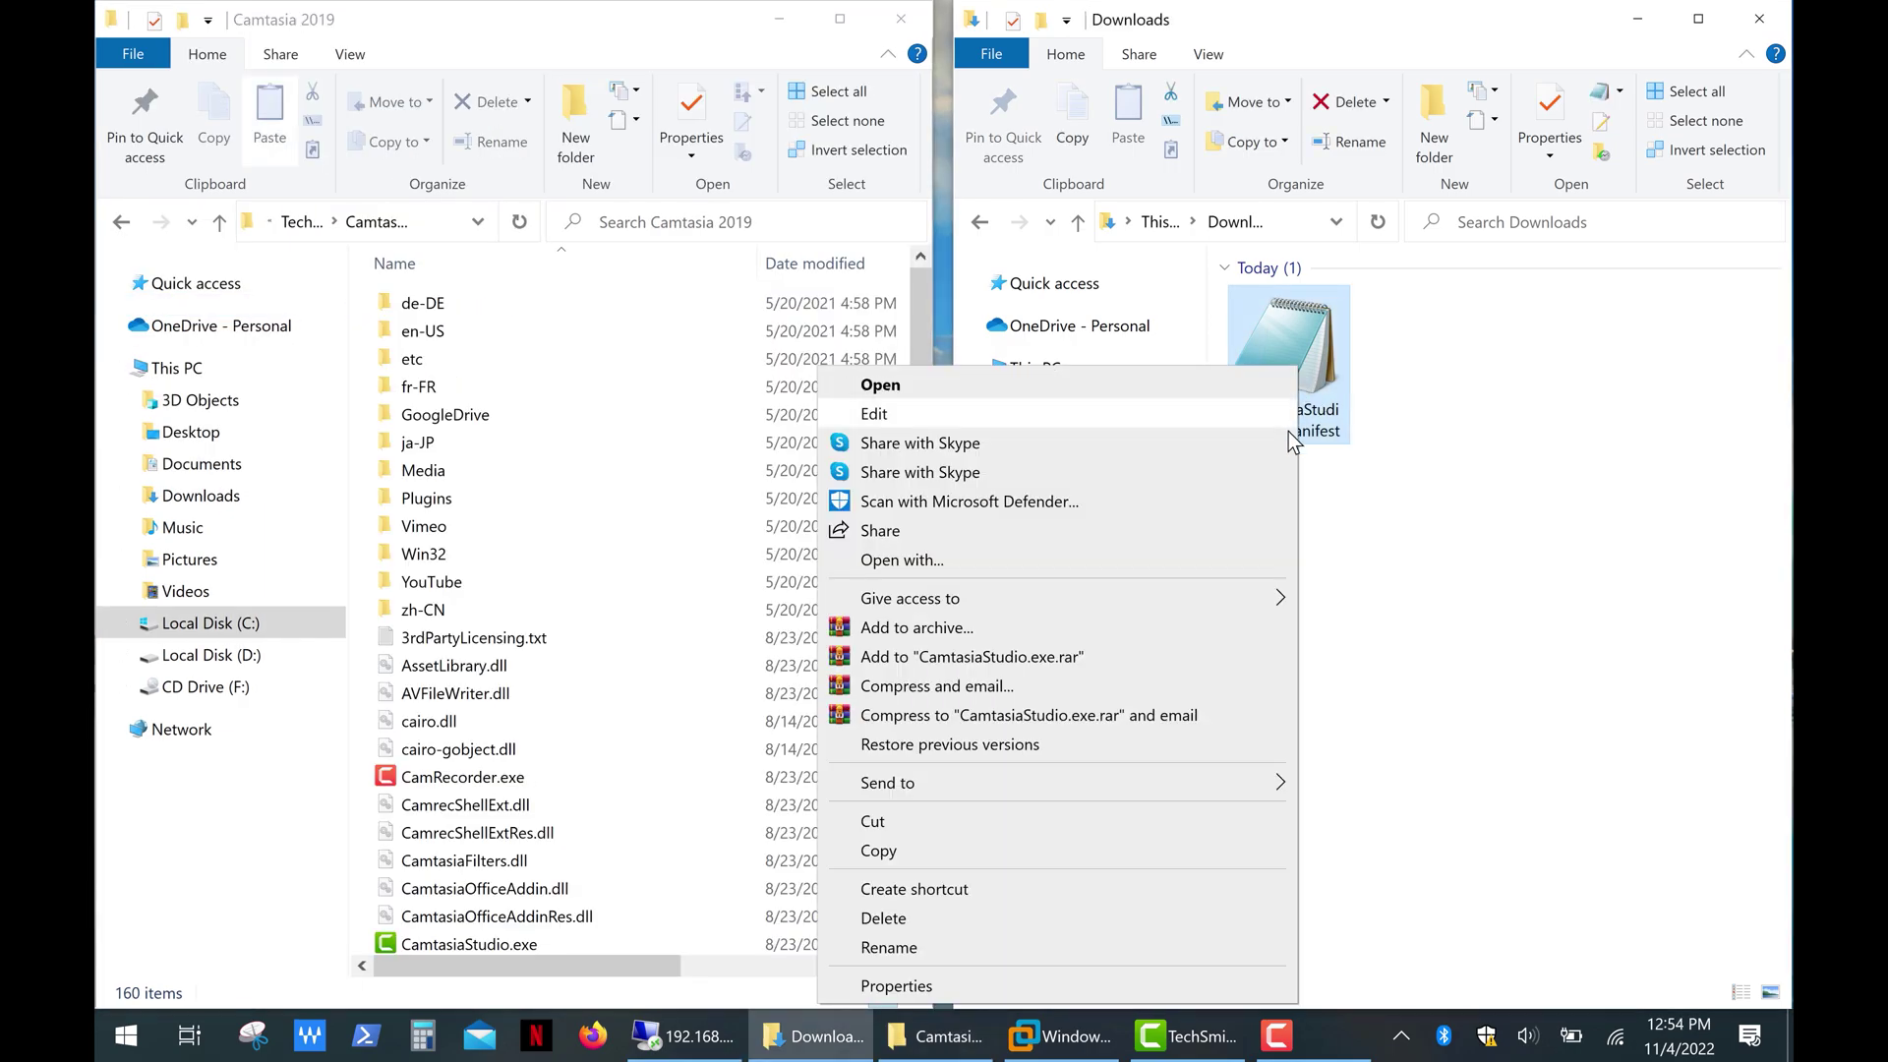
{"action": "left_click", "coordinate": [1226, 811]}
{"action": "left_click", "coordinate": [280, 113]}
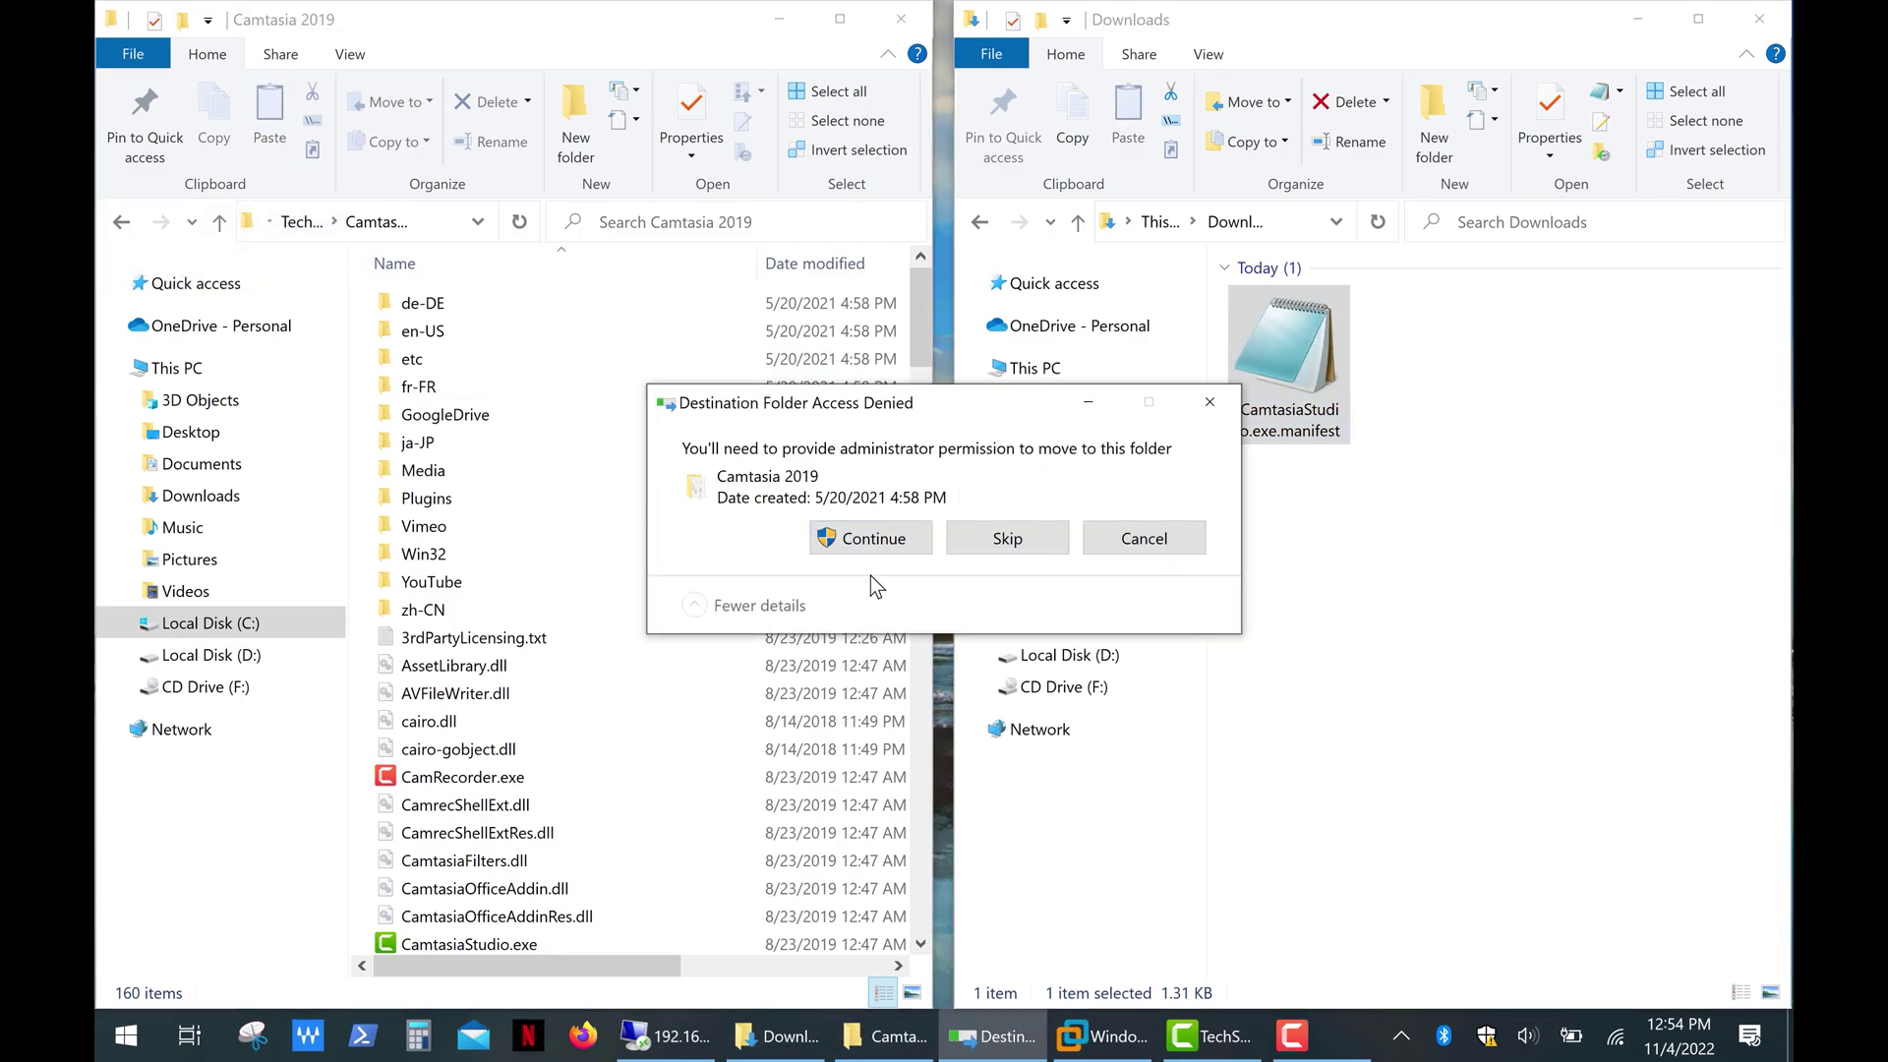
{"action": "left_click", "coordinate": [871, 540]}
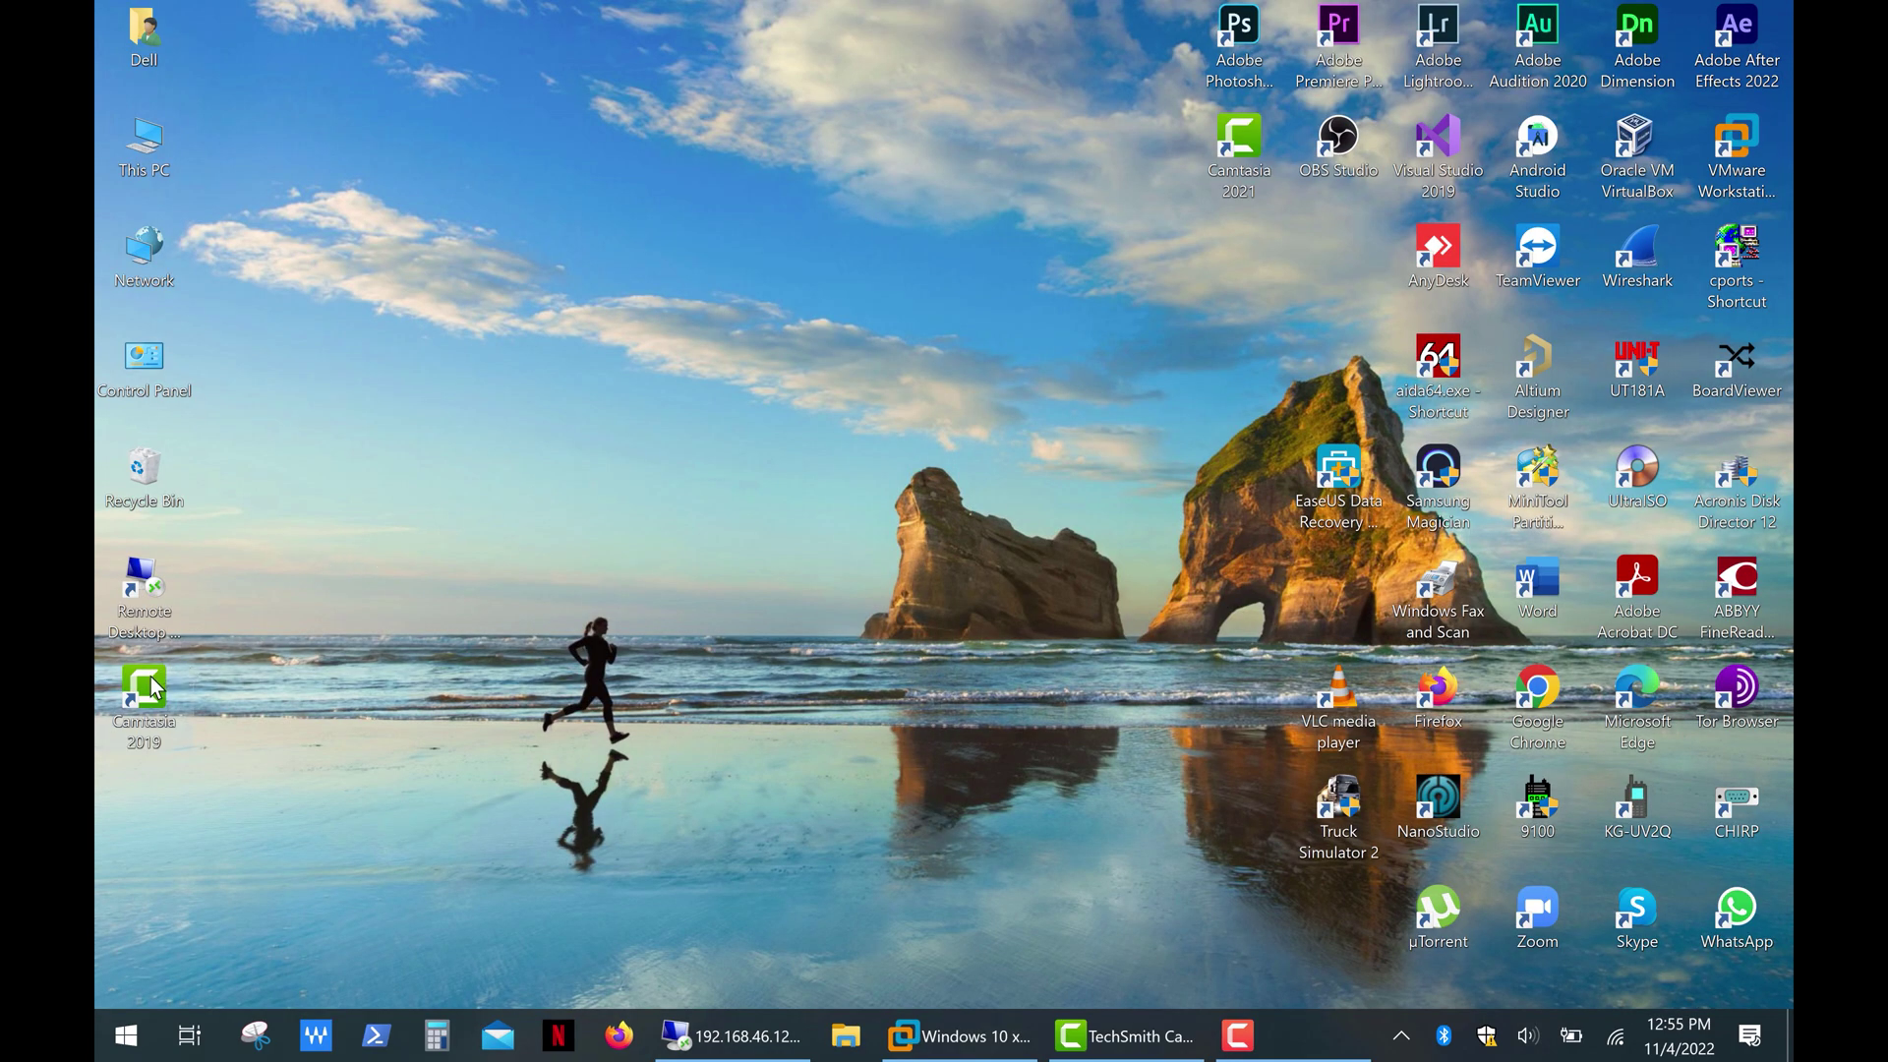
{"action": "double_click", "coordinate": [147, 690]}
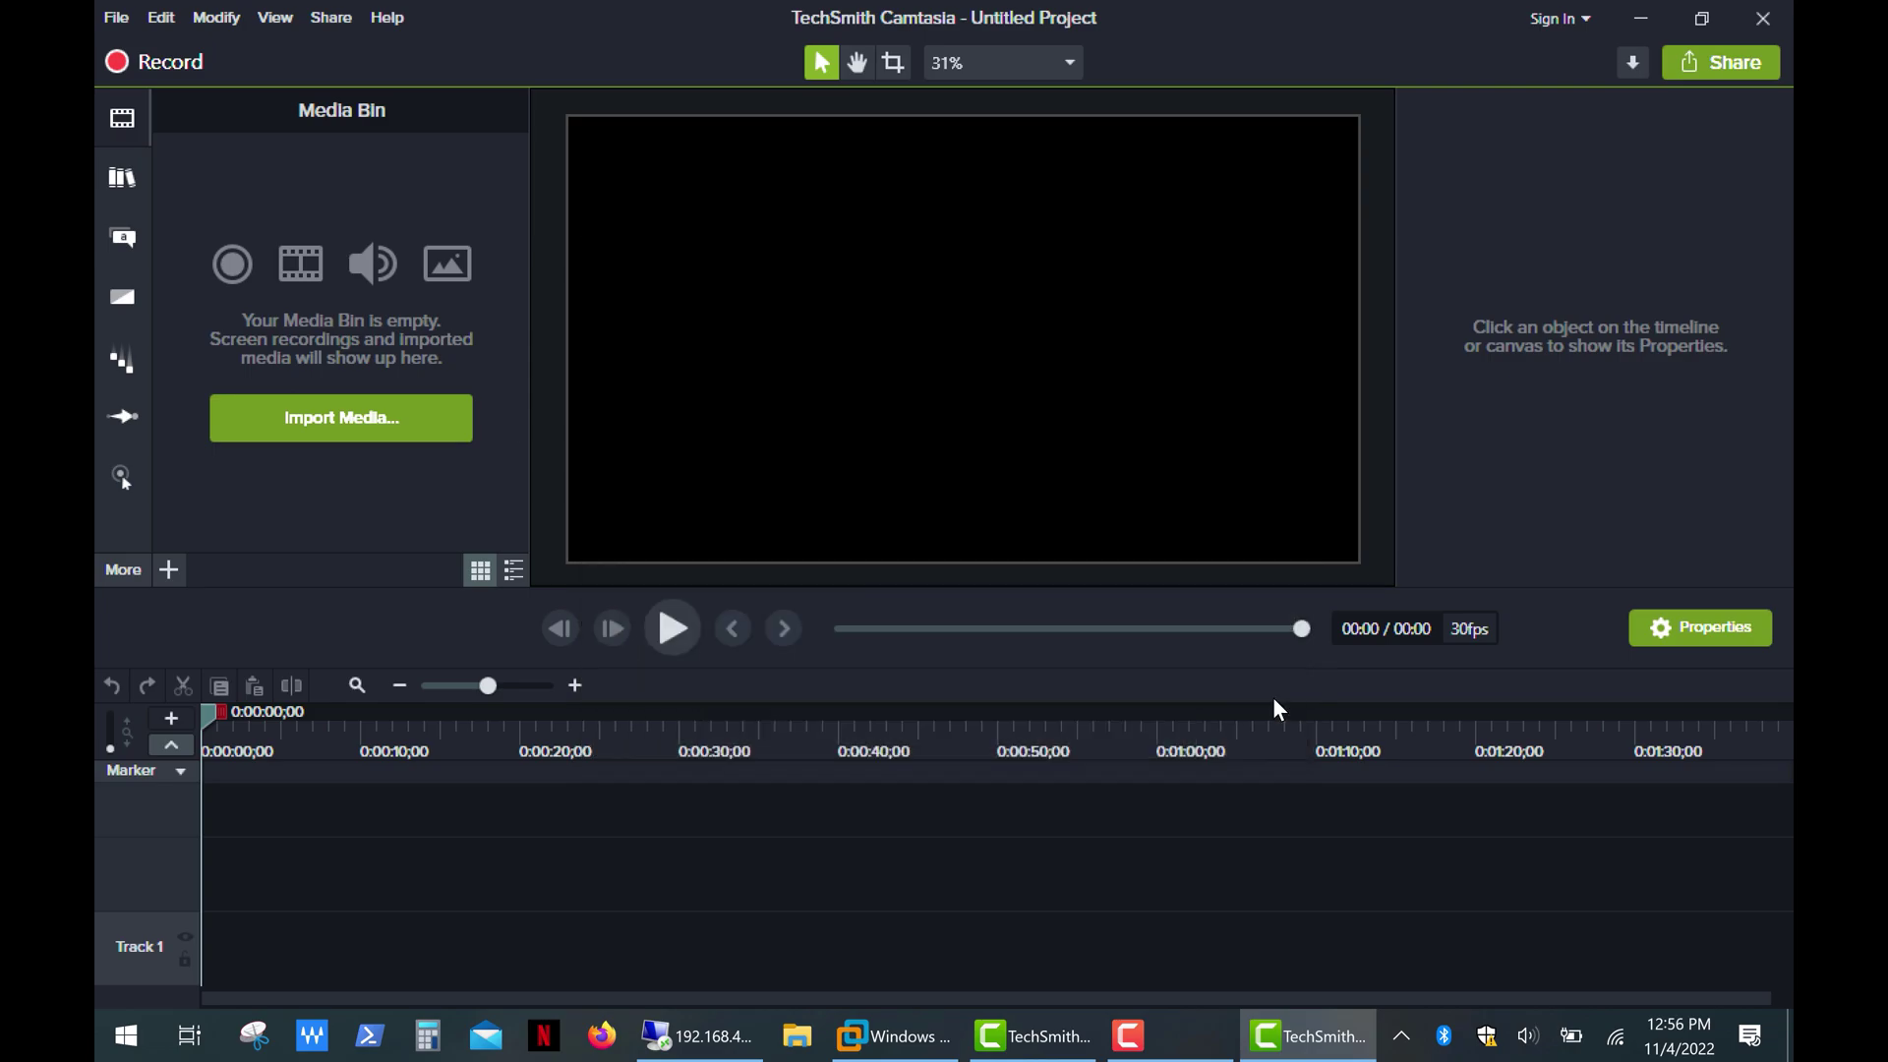
Close Camtasia and switch back to the remote desktop session
{"action": "left_click", "coordinate": [1766, 17]}
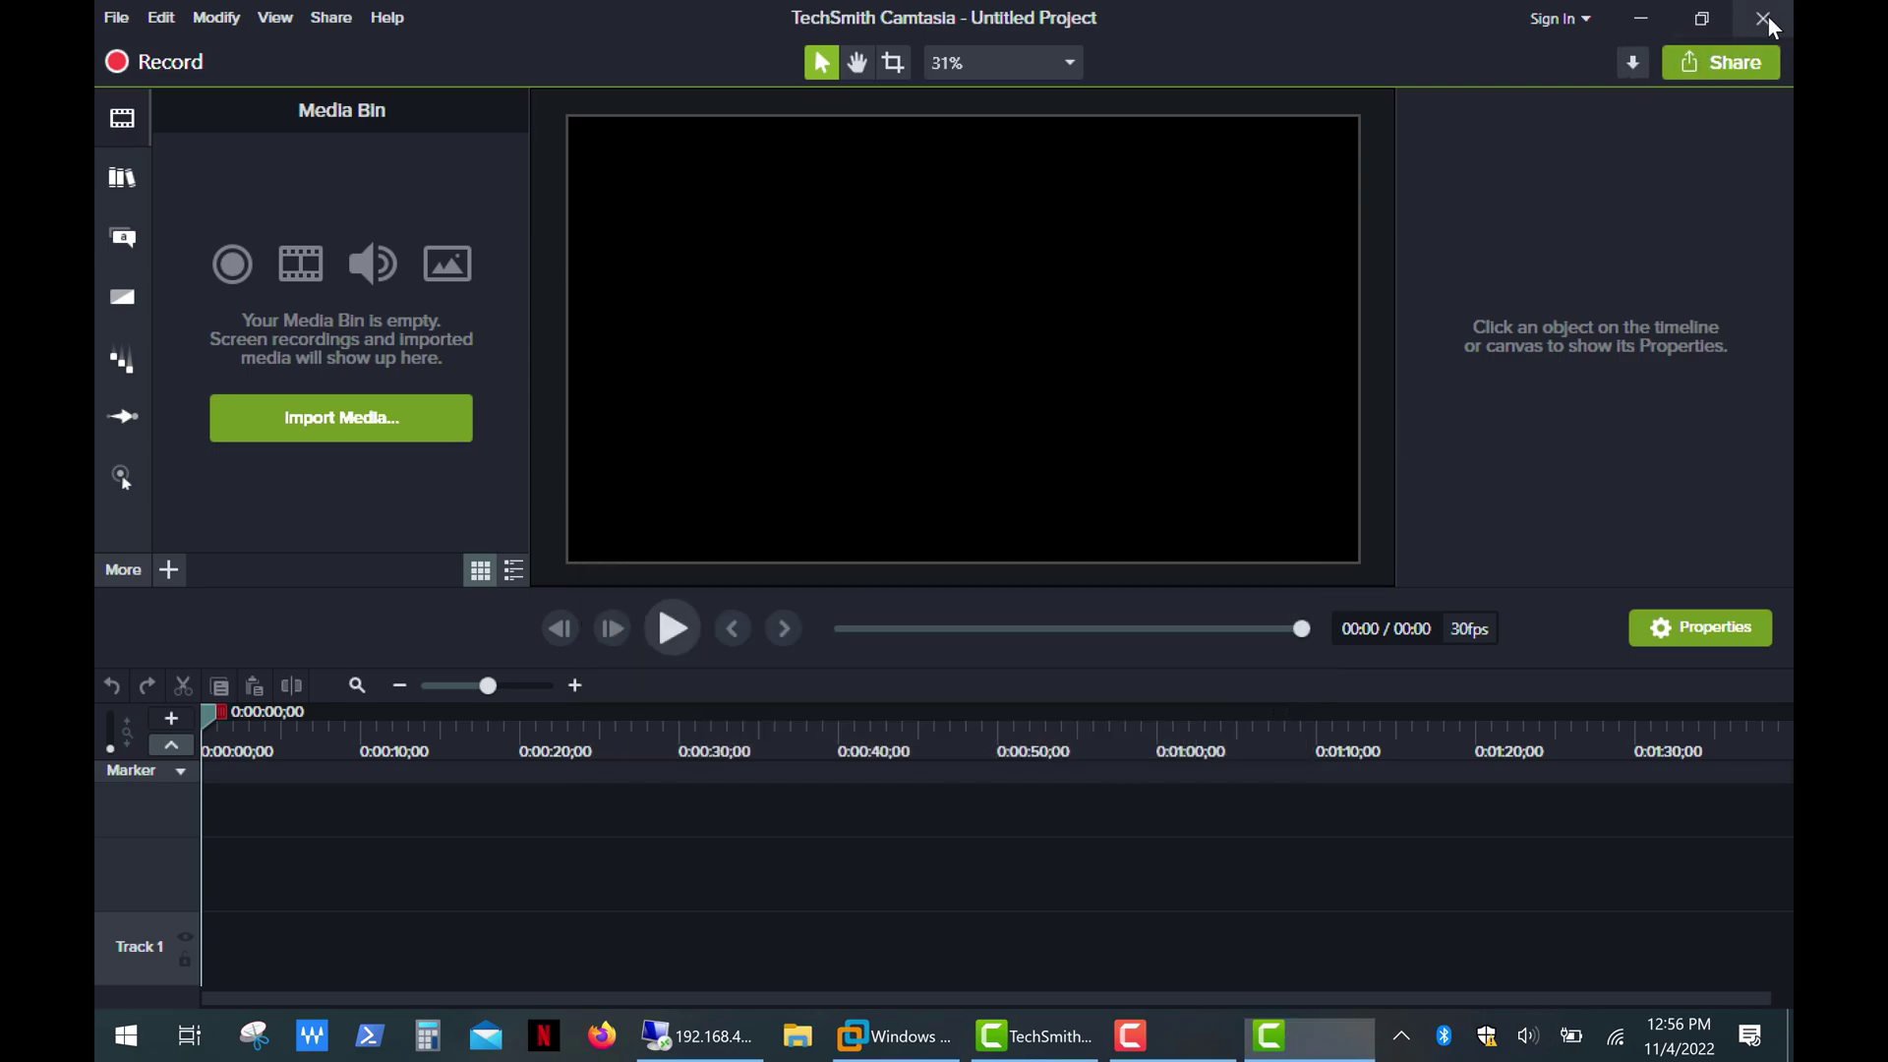
{"action": "left_click", "coordinate": [685, 1035]}
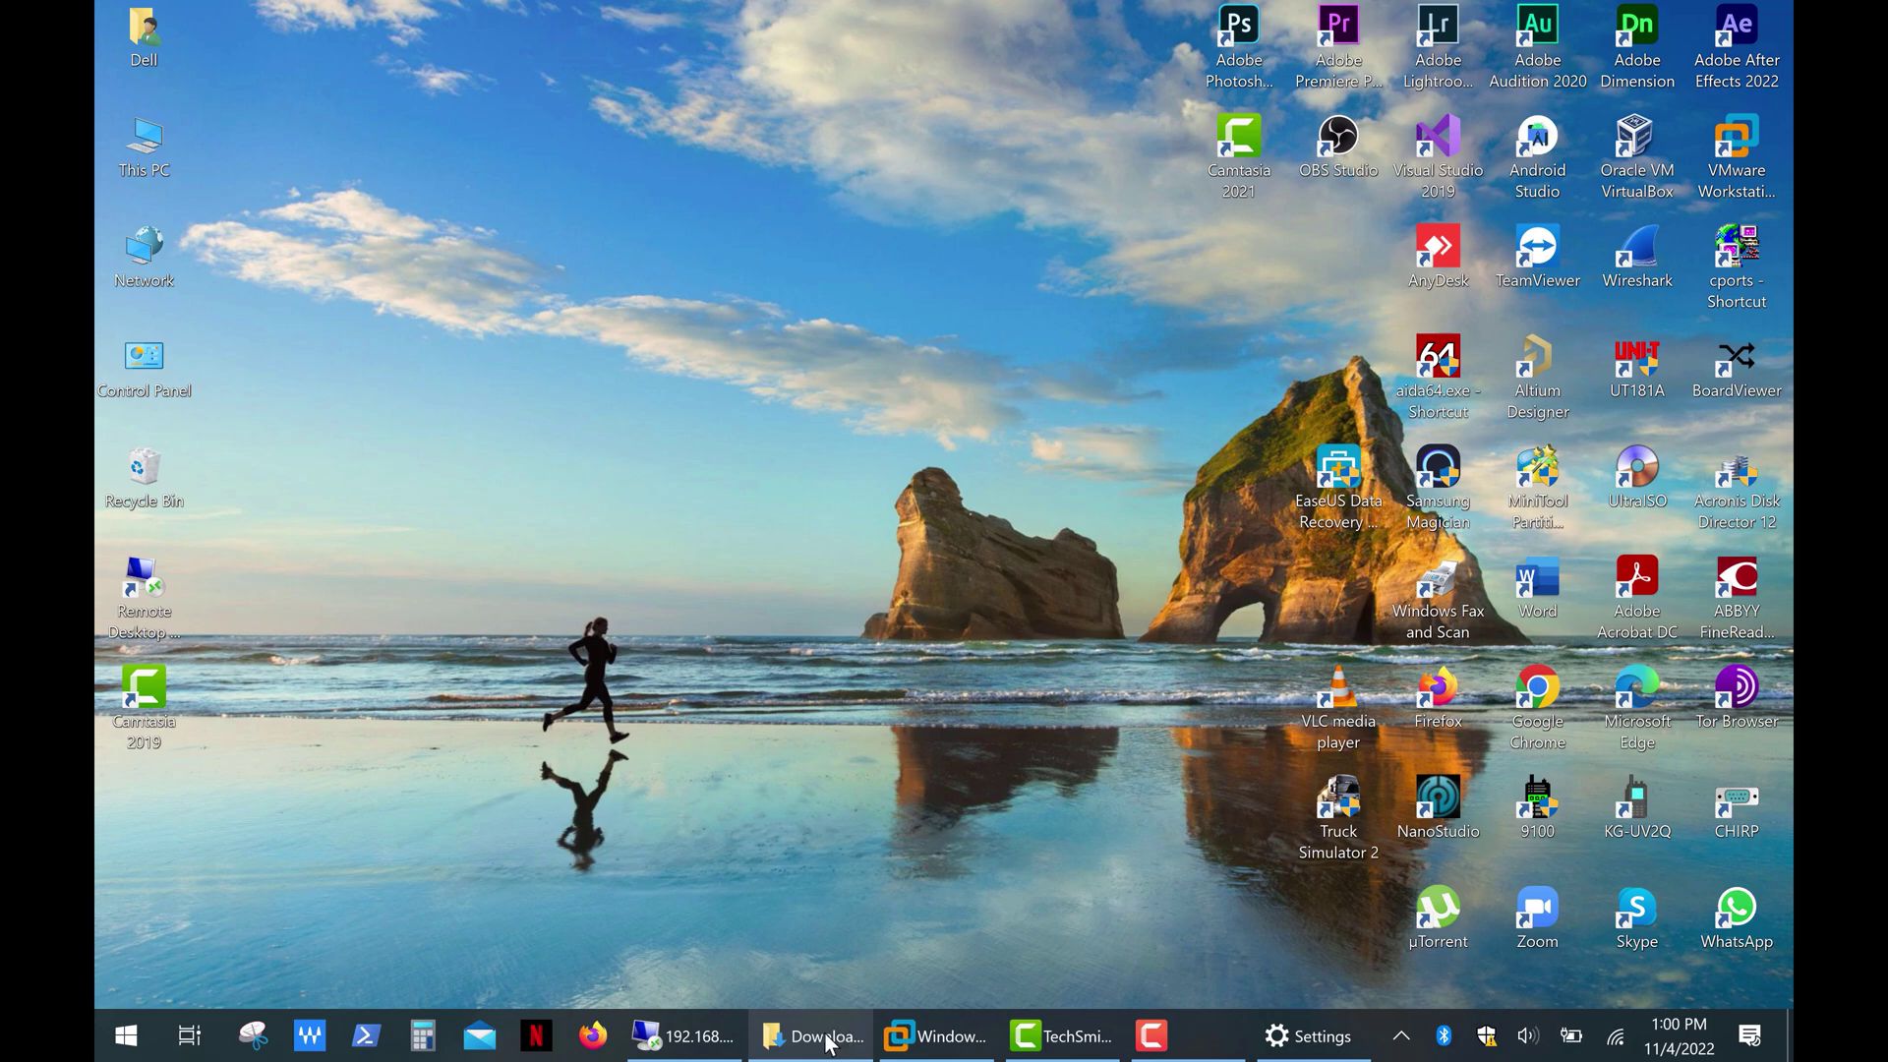
Rename the manifest file in Downloads to mstsc.exe.manifest
{"action": "left_click", "coordinate": [816, 1036]}
{"action": "right_click", "coordinate": [1249, 395]}
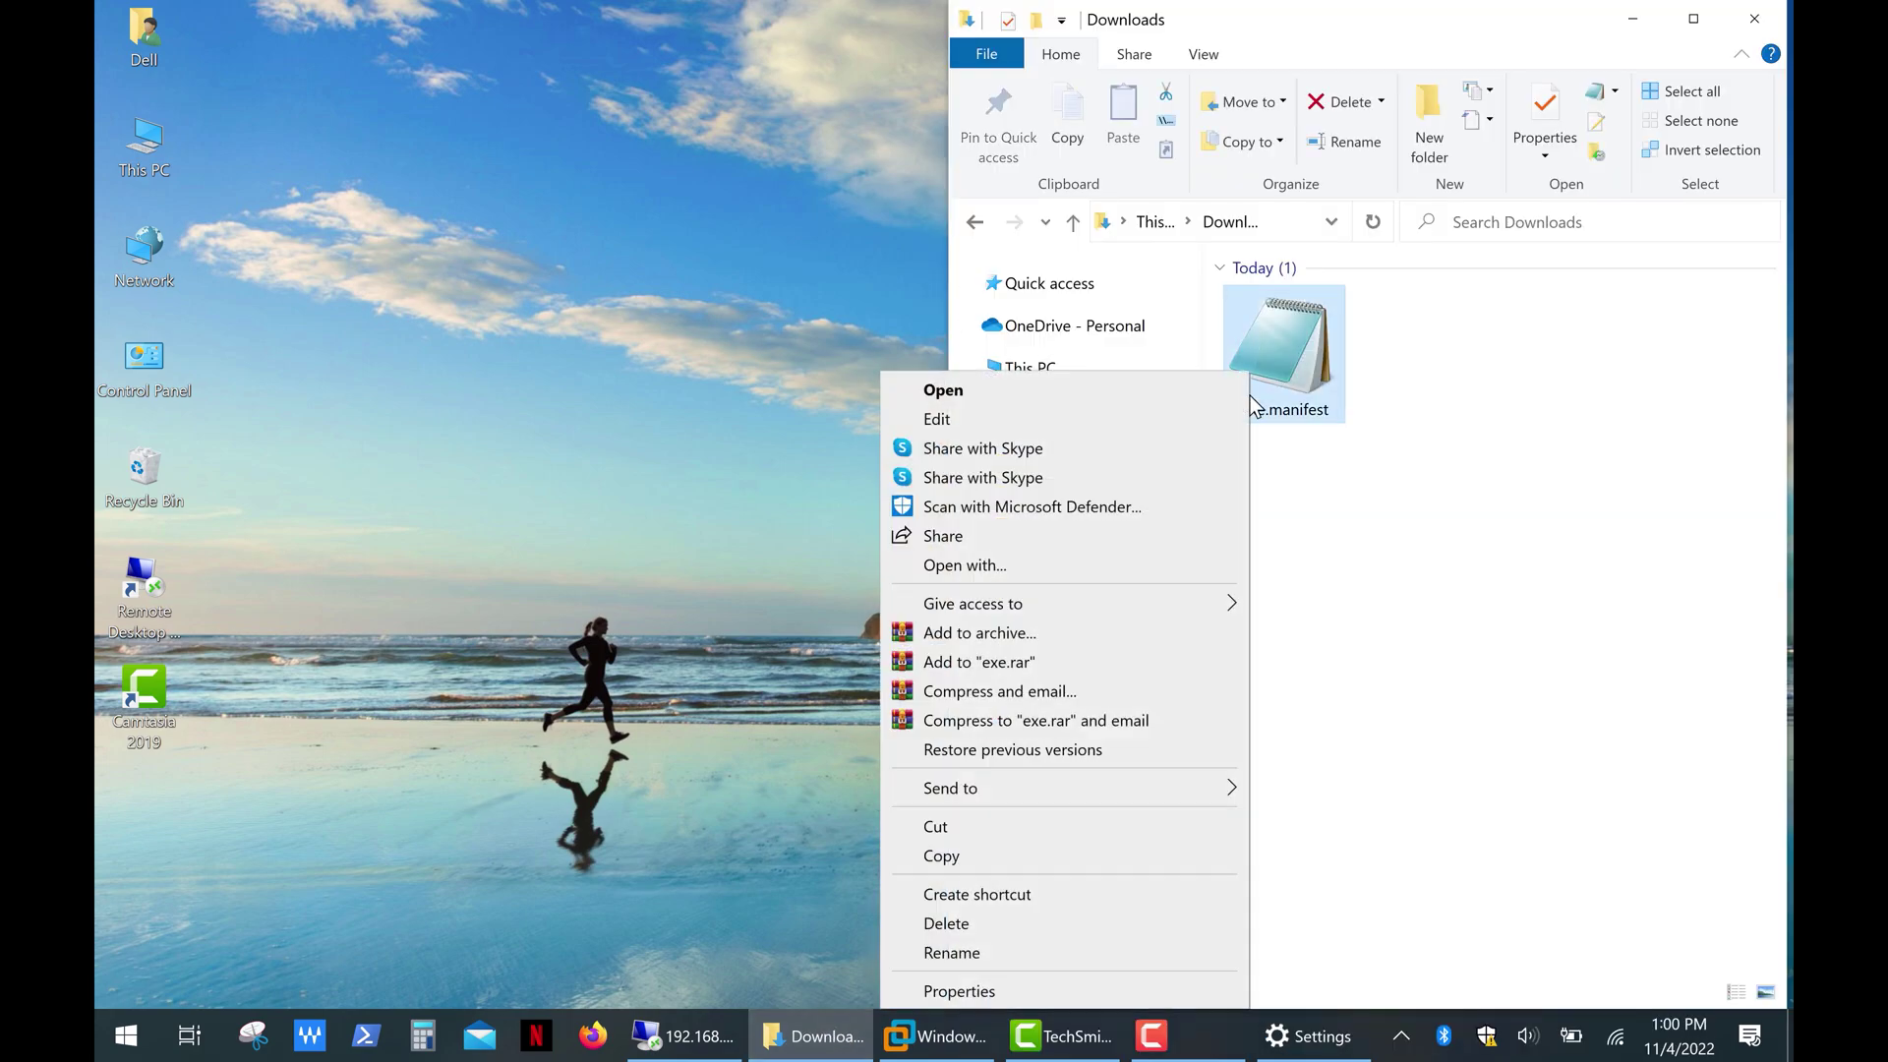
{"action": "left_click", "coordinate": [1214, 954]}
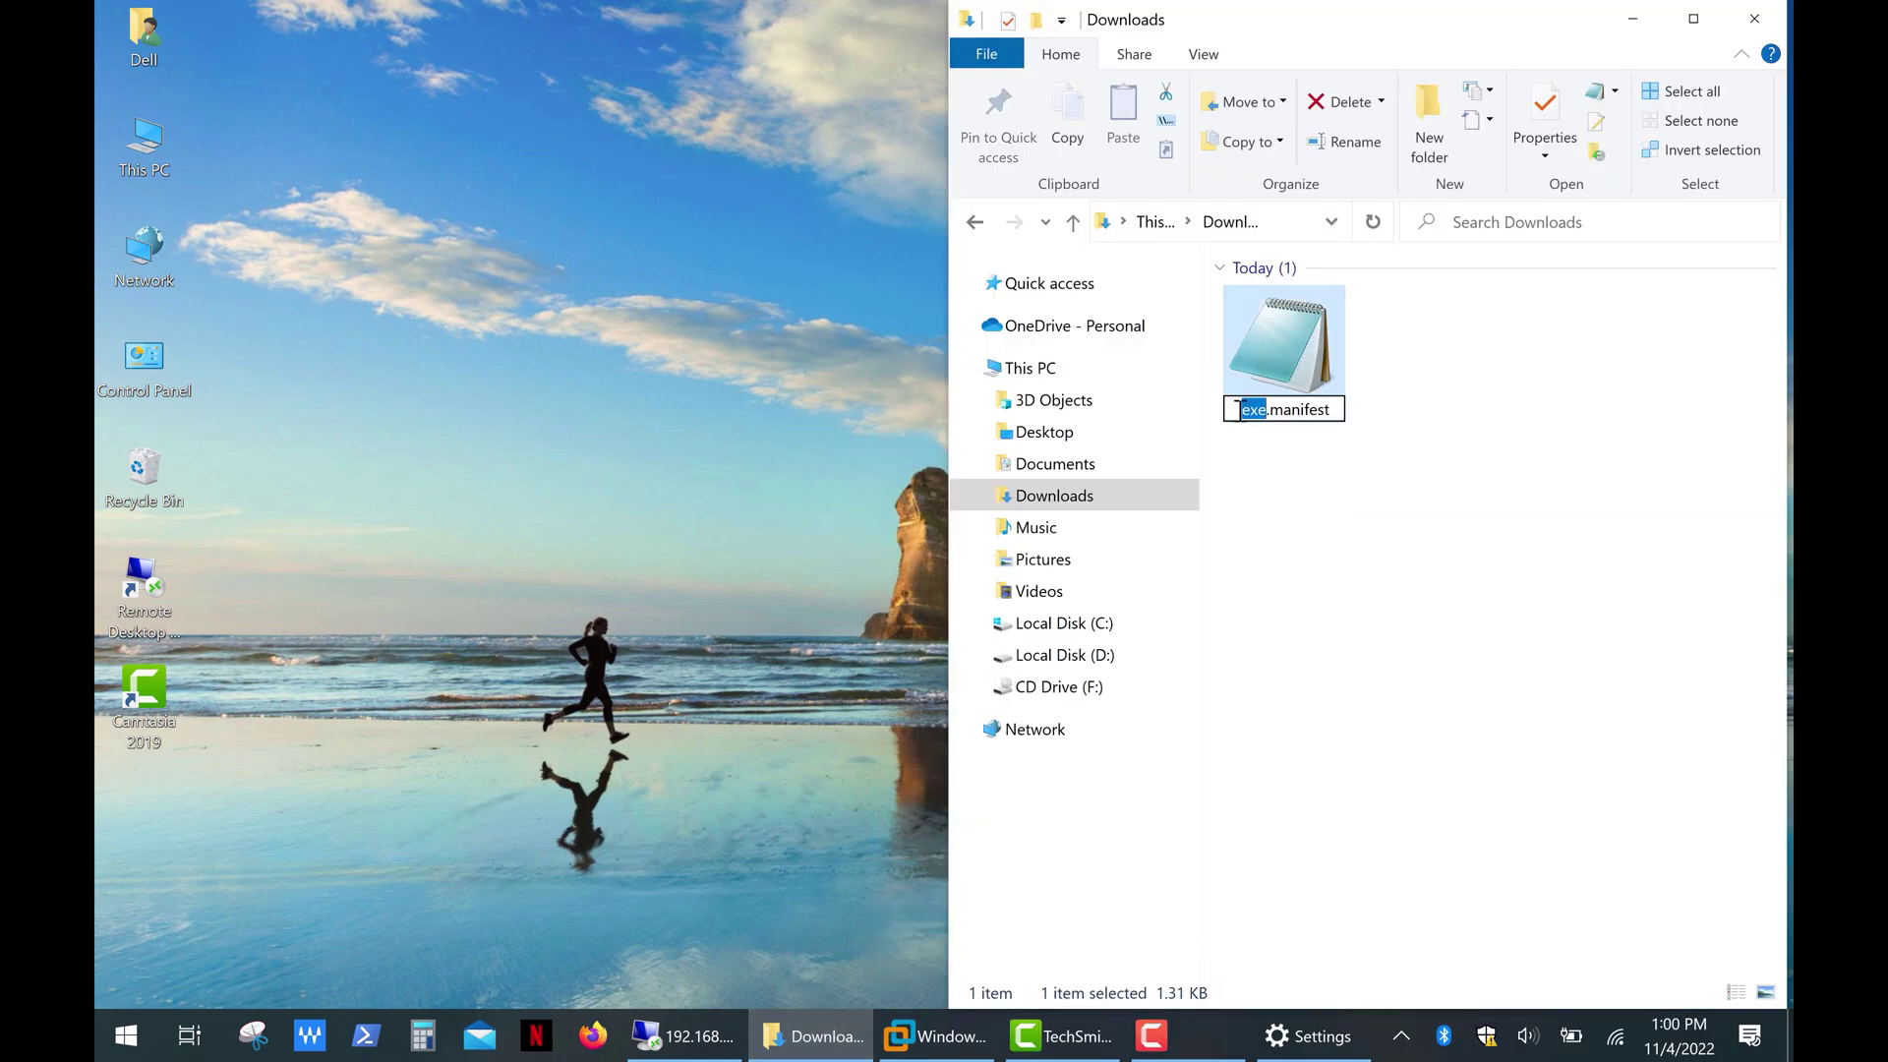
{"action": "type", "text": "mst"}
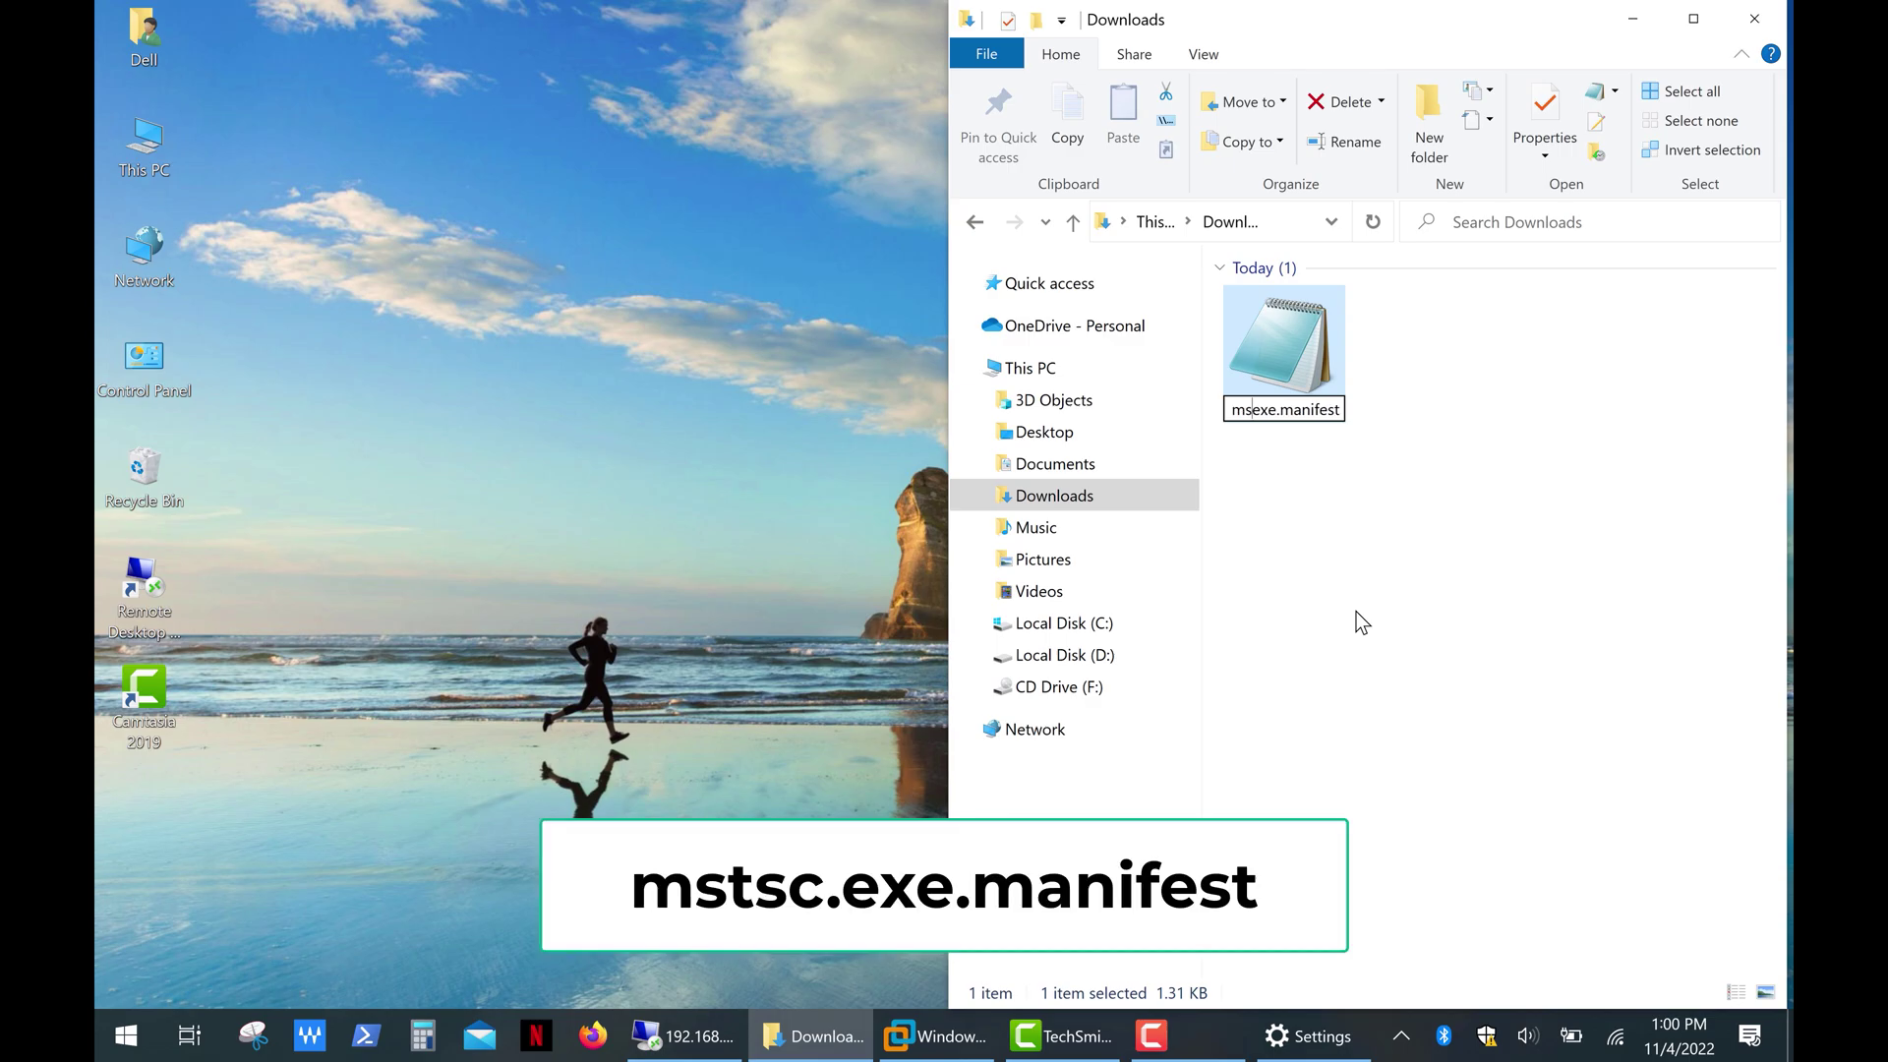
{"action": "type", "text": "sc."}
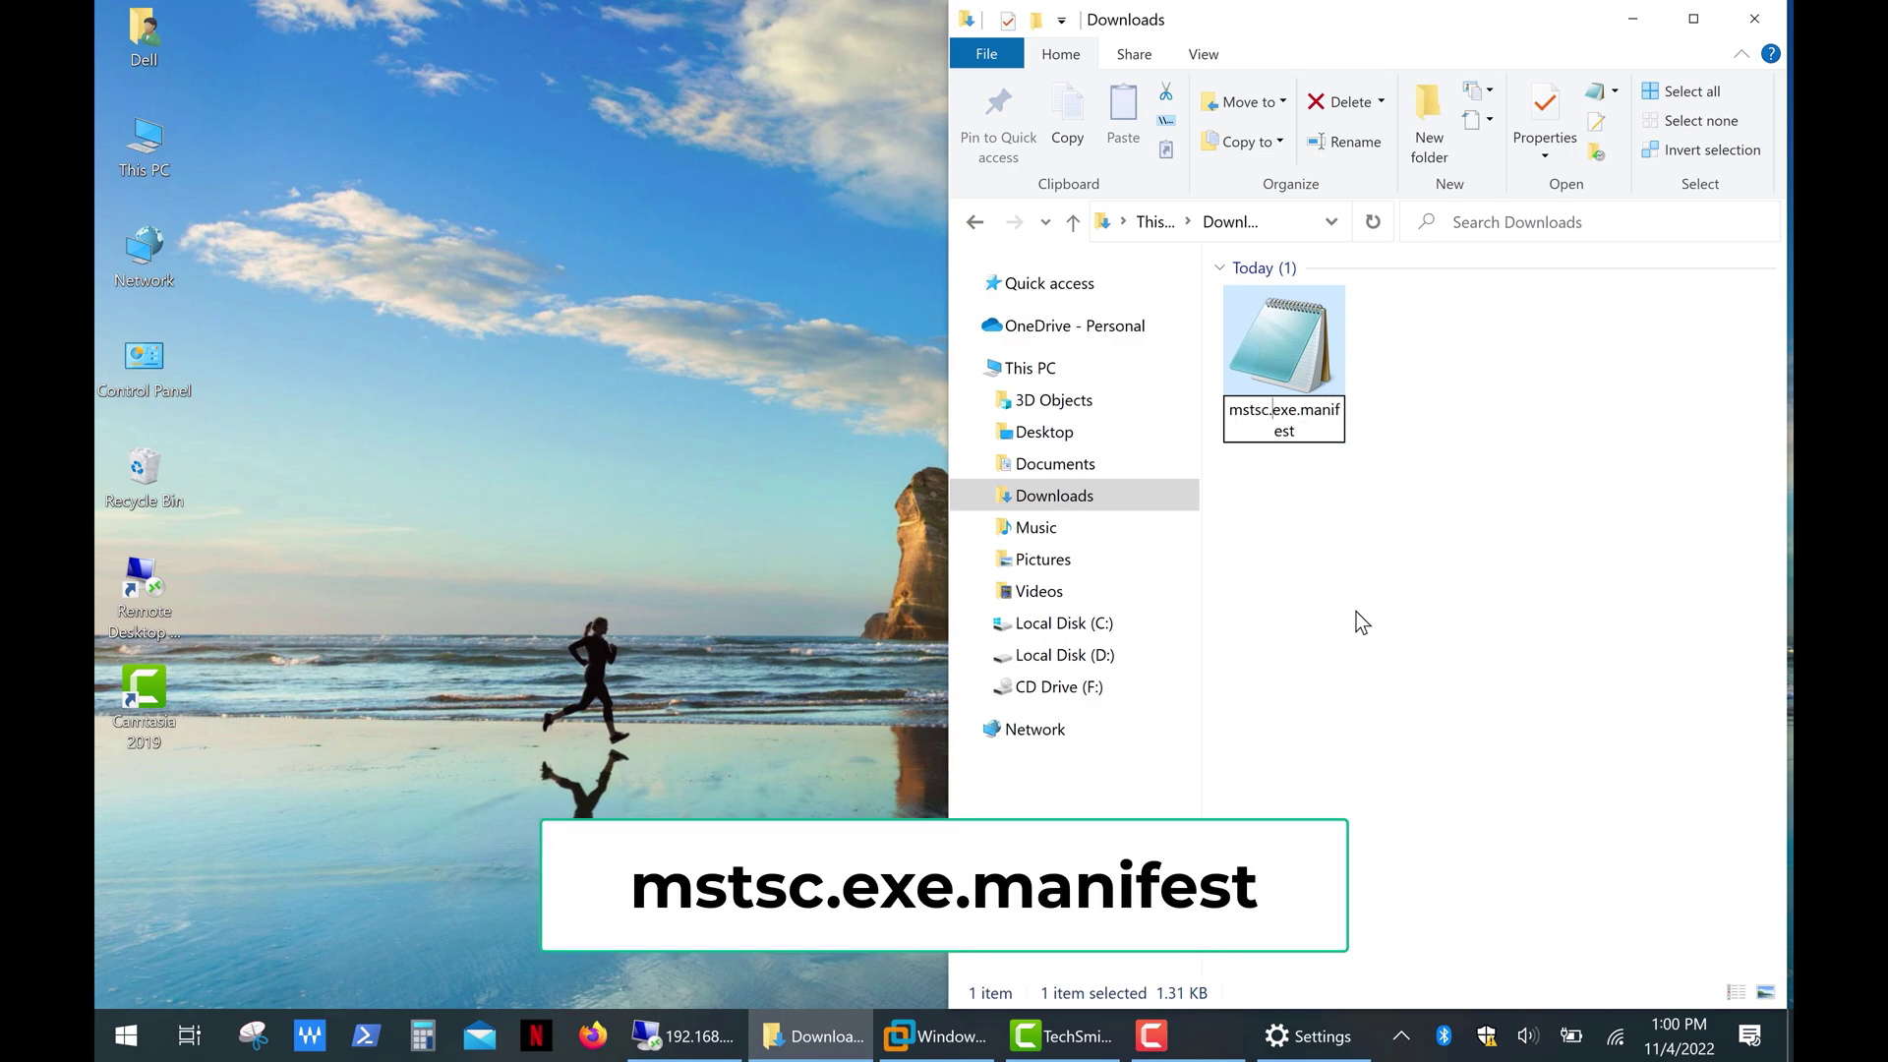
{"action": "key", "text": "Return"}
Open C:\Windows\System32 in a second Explorer window and briefly launch mstsc.exe
{"action": "key", "text": "super+e"}
{"action": "scroll", "coordinate": [806, 877], "scroll_direction": "down", "scroll_amount": 1}
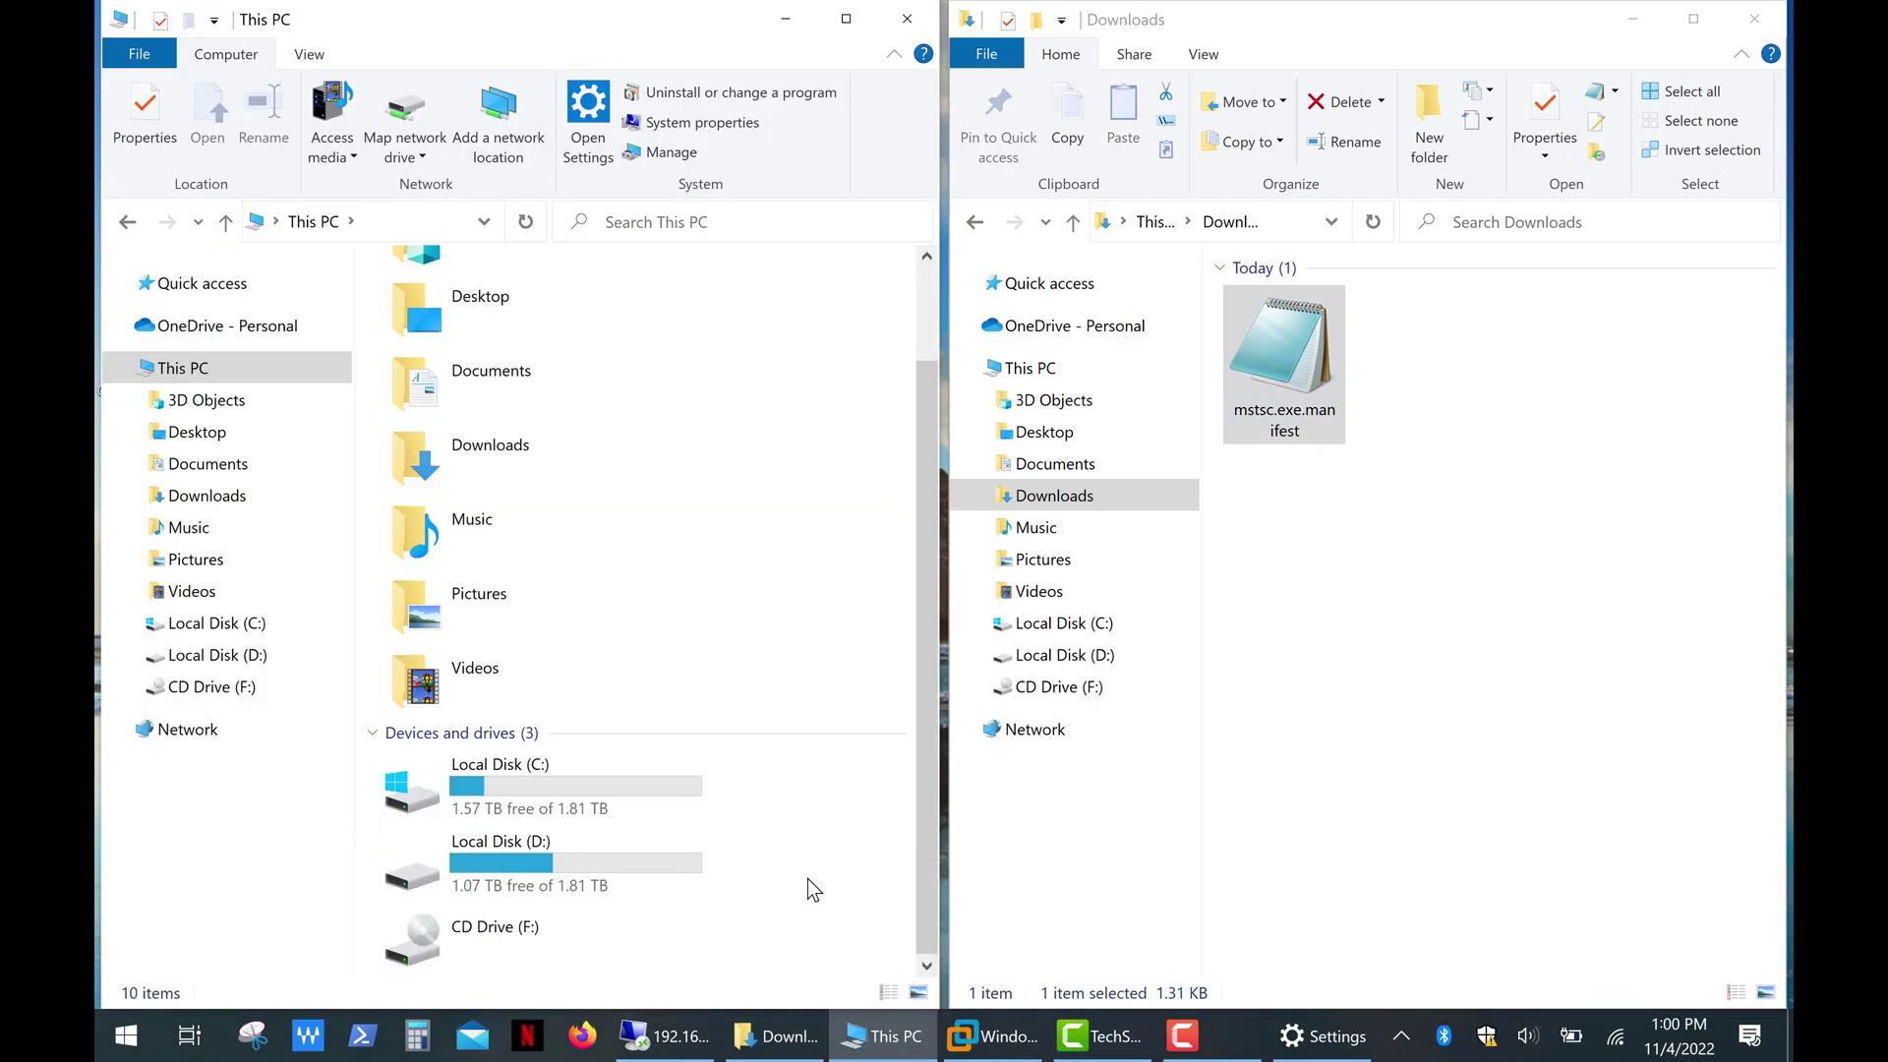
{"action": "double_click", "coordinate": [562, 794]}
{"action": "double_click", "coordinate": [429, 556]}
{"action": "scroll", "coordinate": [431, 565], "scroll_direction": "down", "scroll_amount": 10}
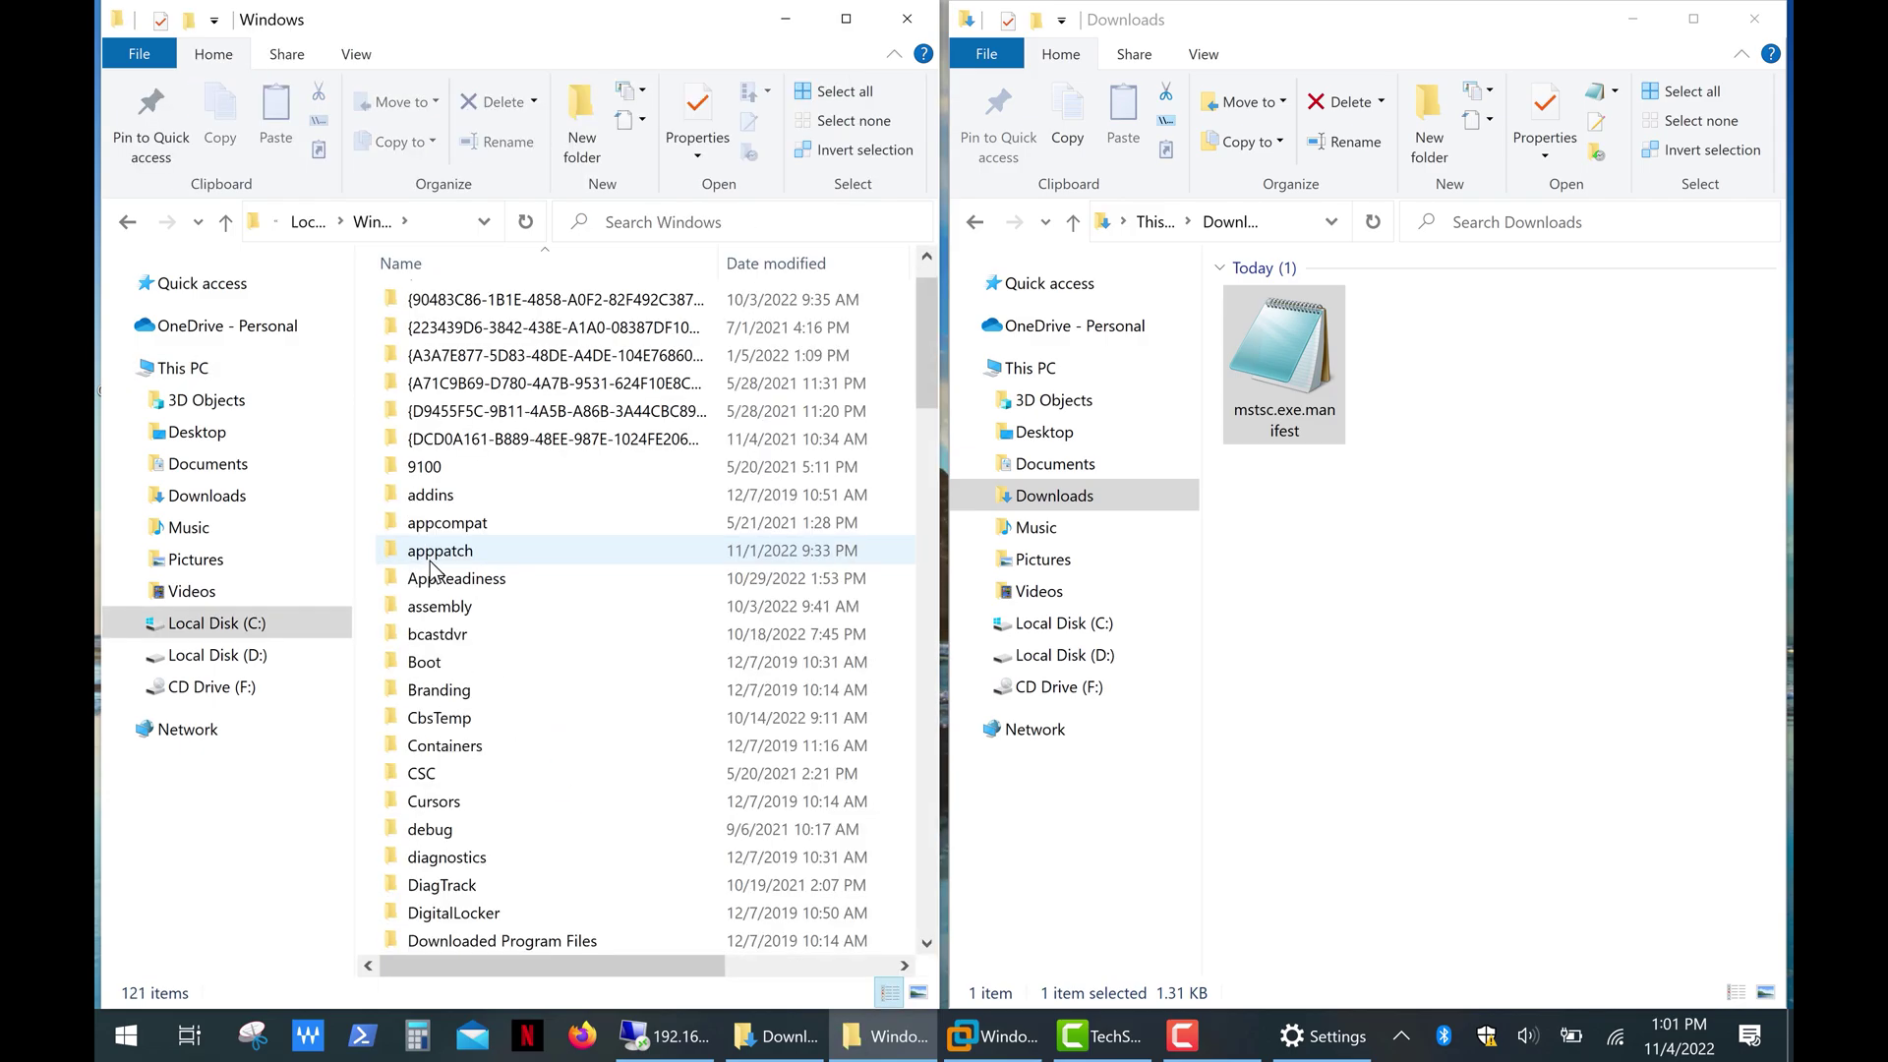
{"action": "scroll", "coordinate": [432, 571], "scroll_direction": "down", "scroll_amount": 4}
{"action": "double_click", "coordinate": [437, 909]}
{"action": "left_click_drag", "start_coordinate": [926, 388], "coordinate": [900, 622]}
{"action": "scroll", "coordinate": [898, 590], "scroll_direction": "down", "scroll_amount": 5}
{"action": "double_click", "coordinate": [451, 607]}
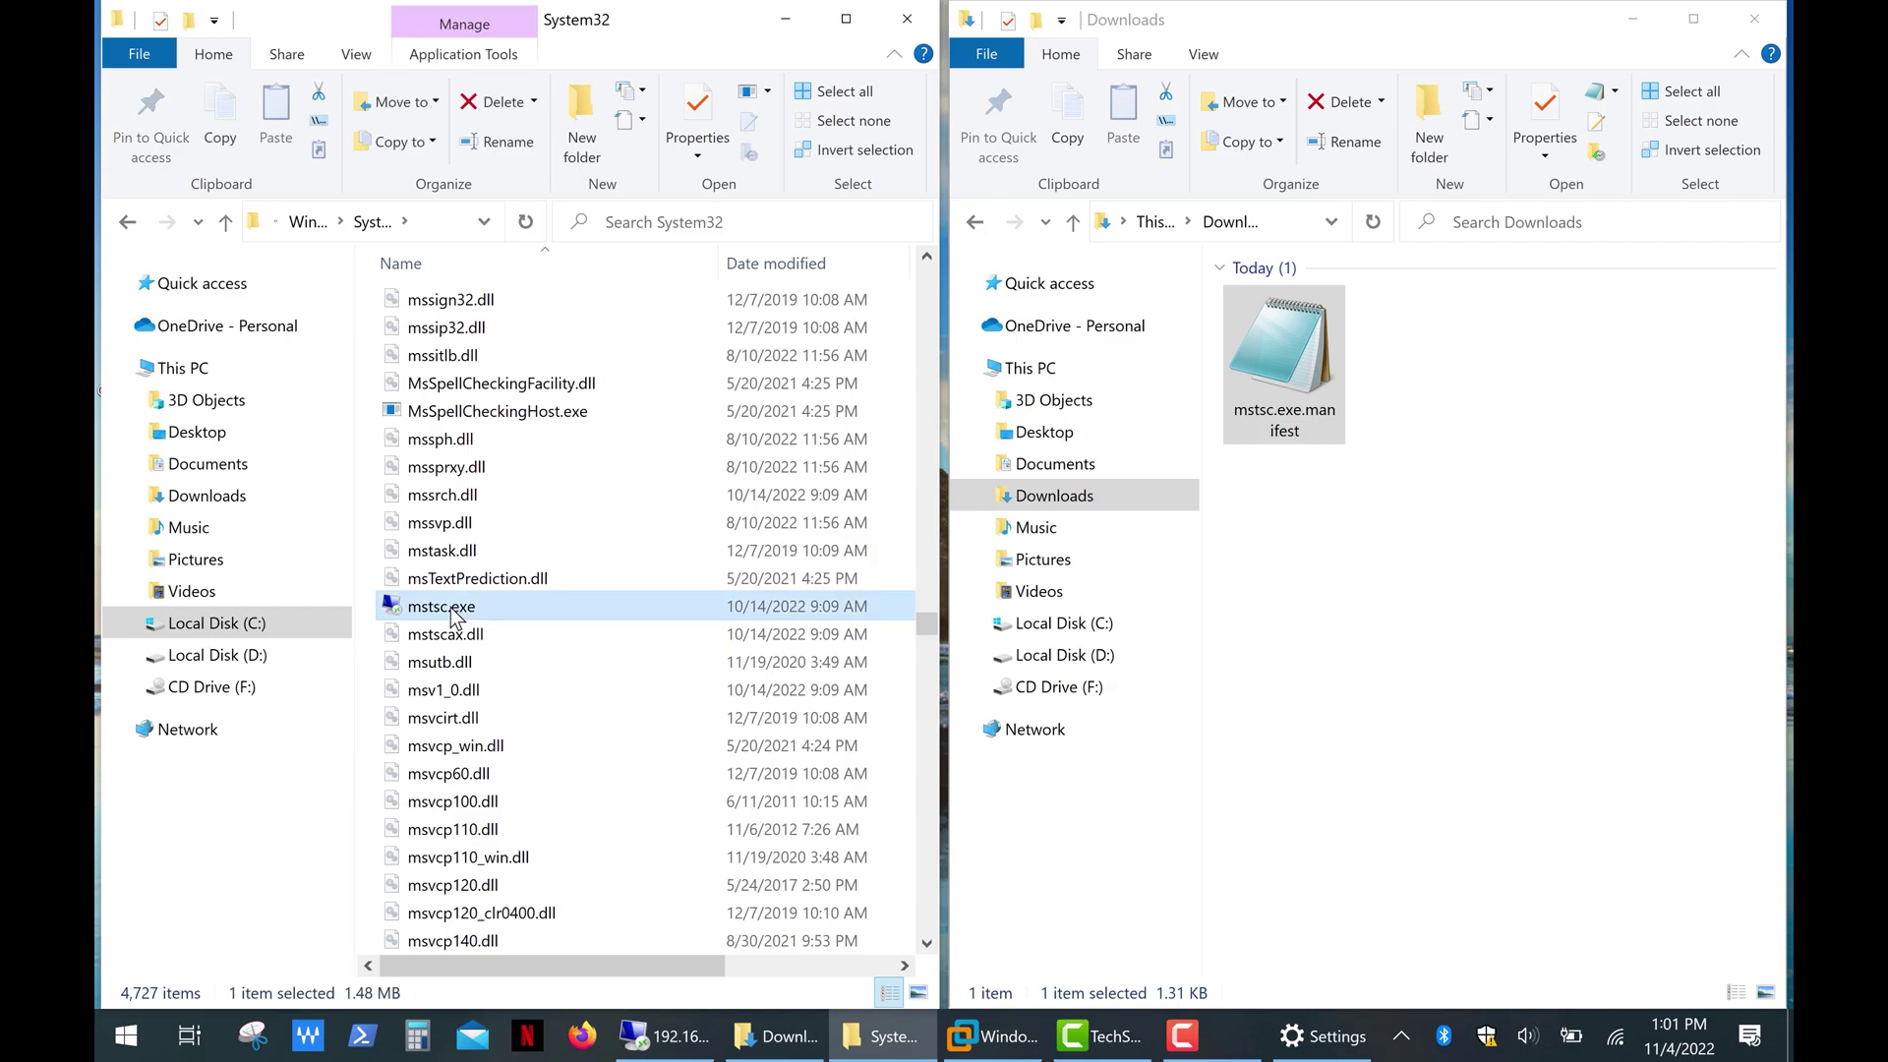
{"action": "left_click", "coordinate": [1215, 196]}
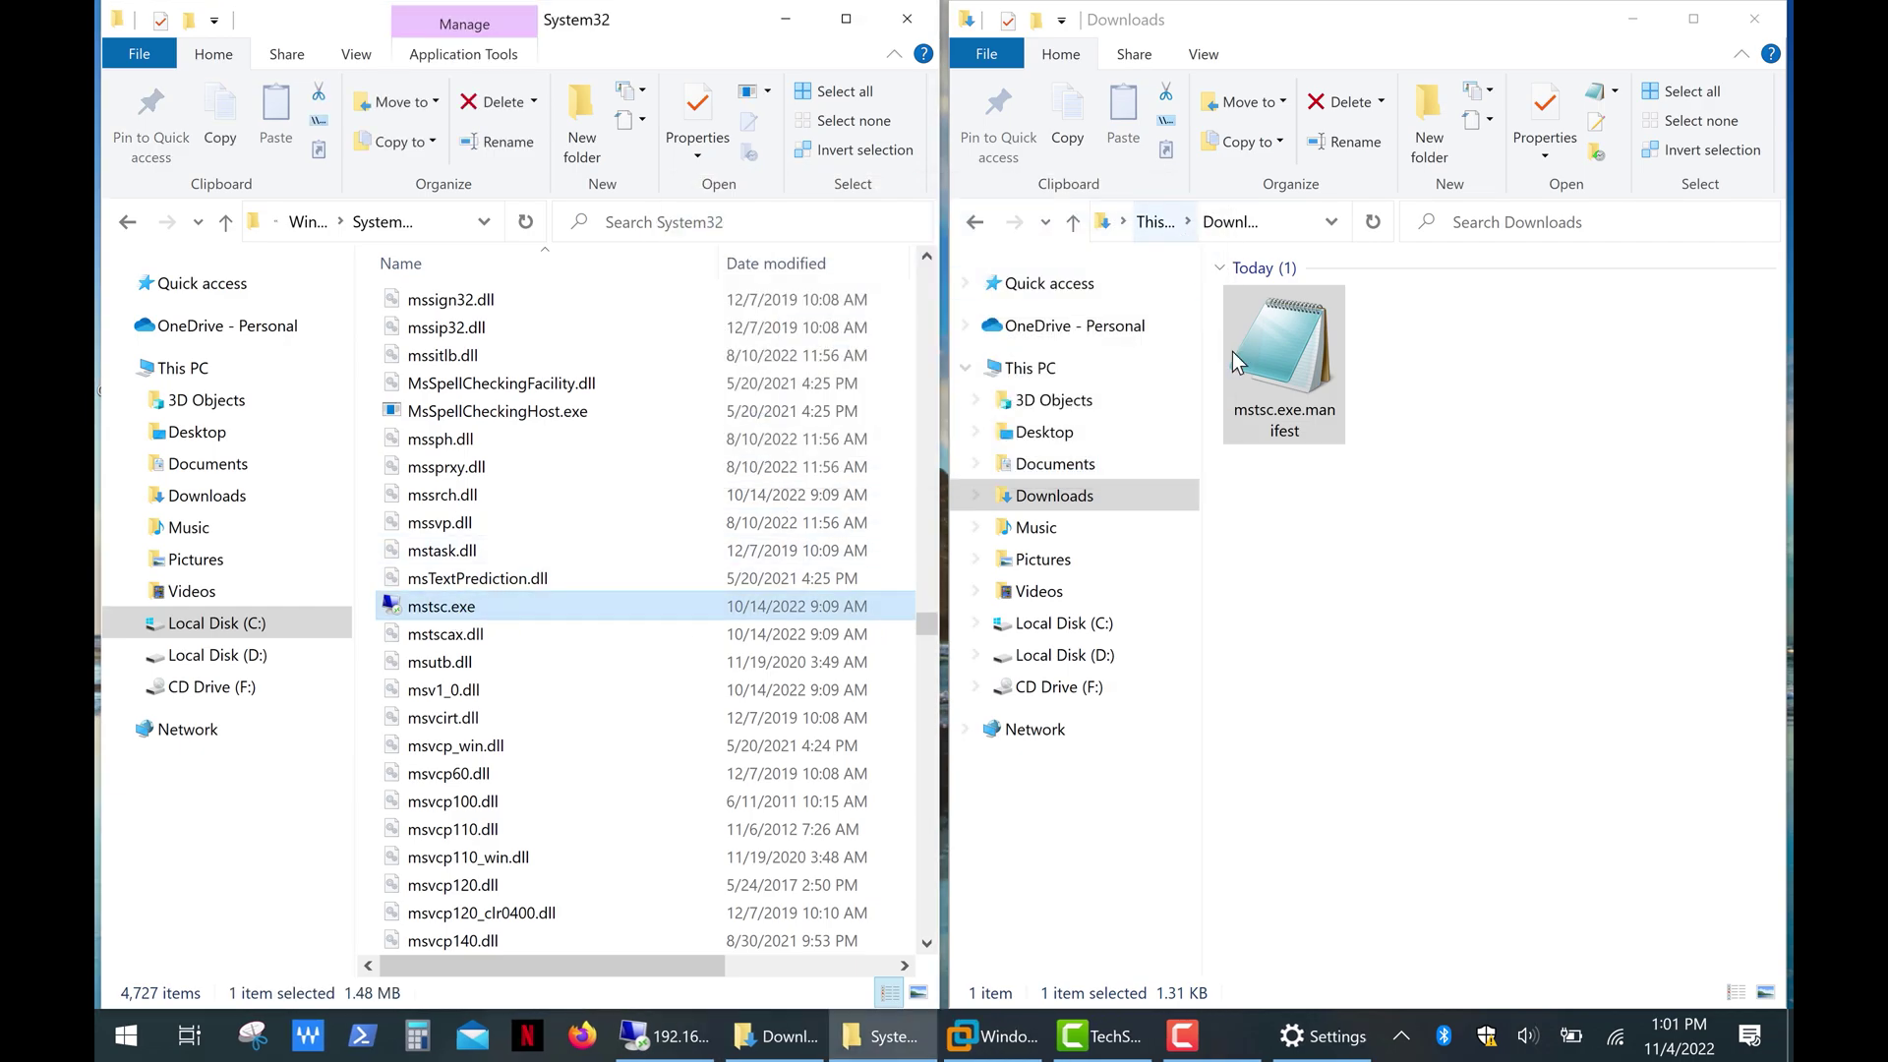
Move mstsc.exe.manifest from Downloads into System32, granting administrator permission
{"action": "left_click", "coordinate": [1286, 372]}
{"action": "right_click", "coordinate": [1286, 372]}
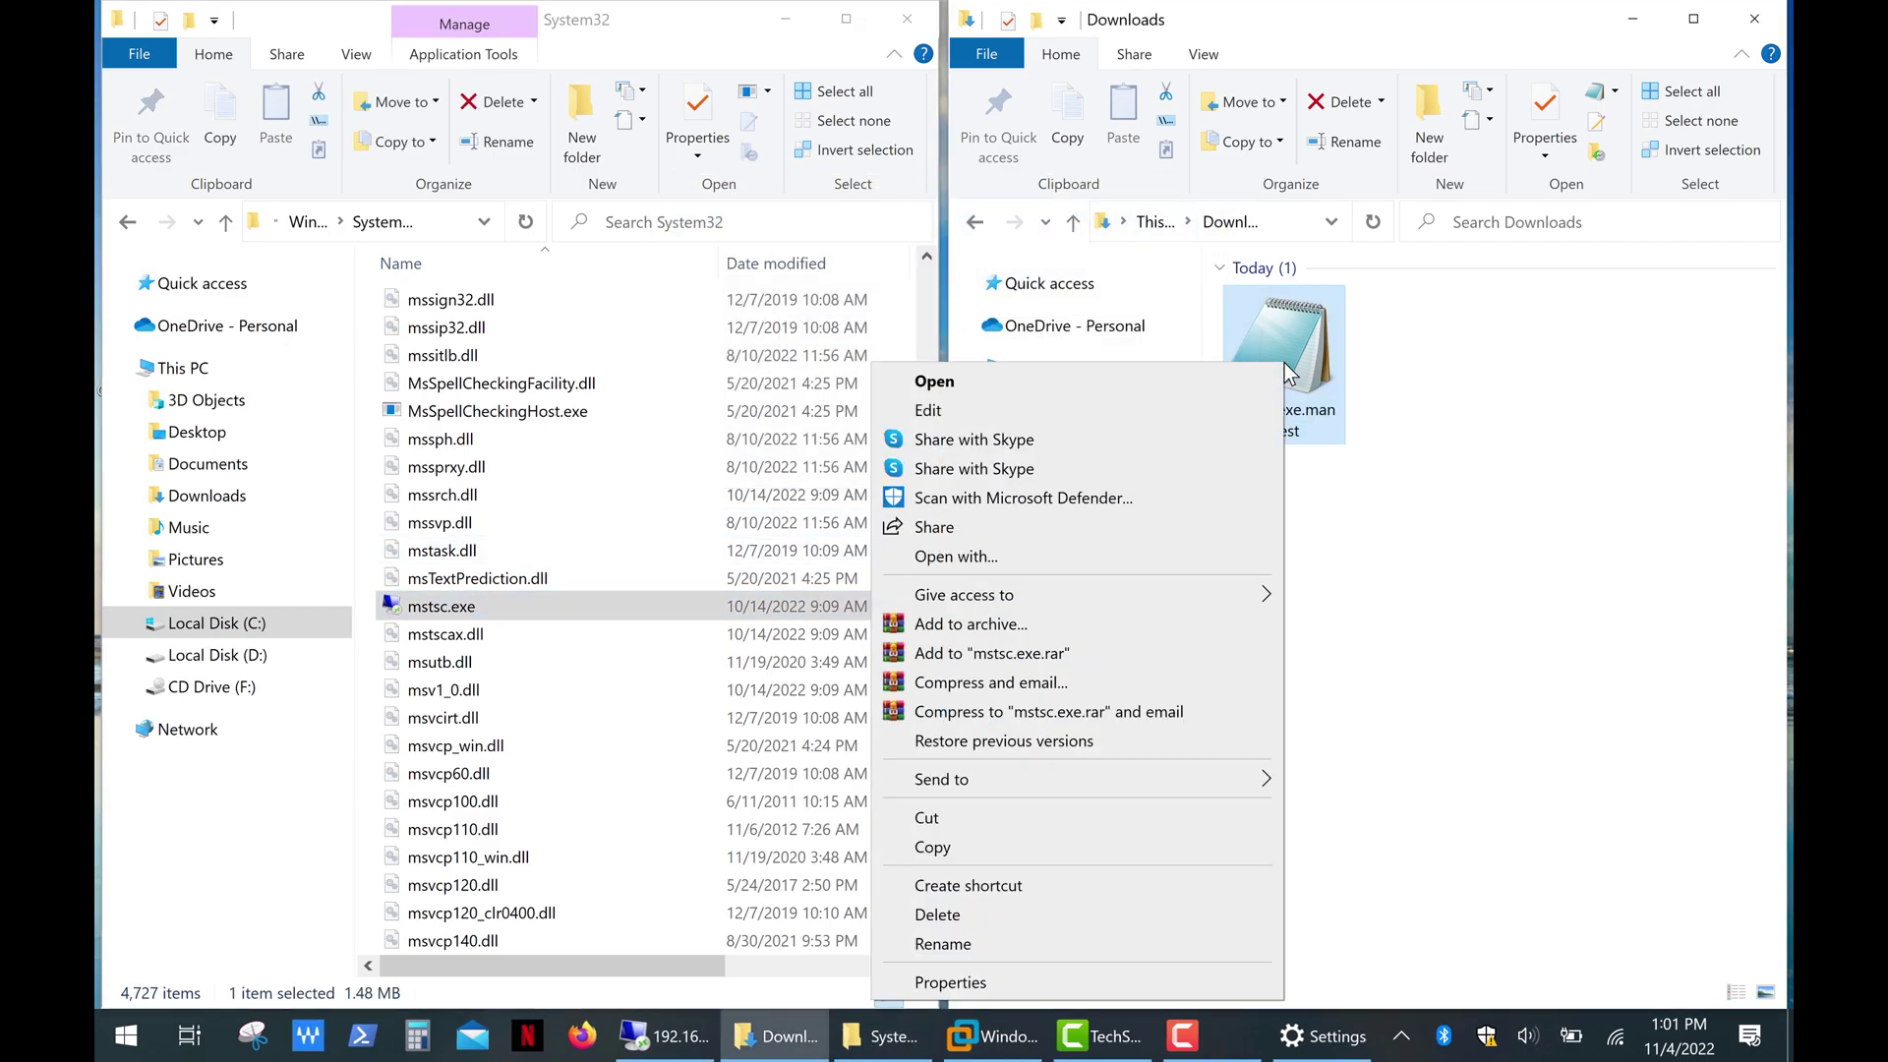
{"action": "left_click", "coordinate": [1099, 829]}
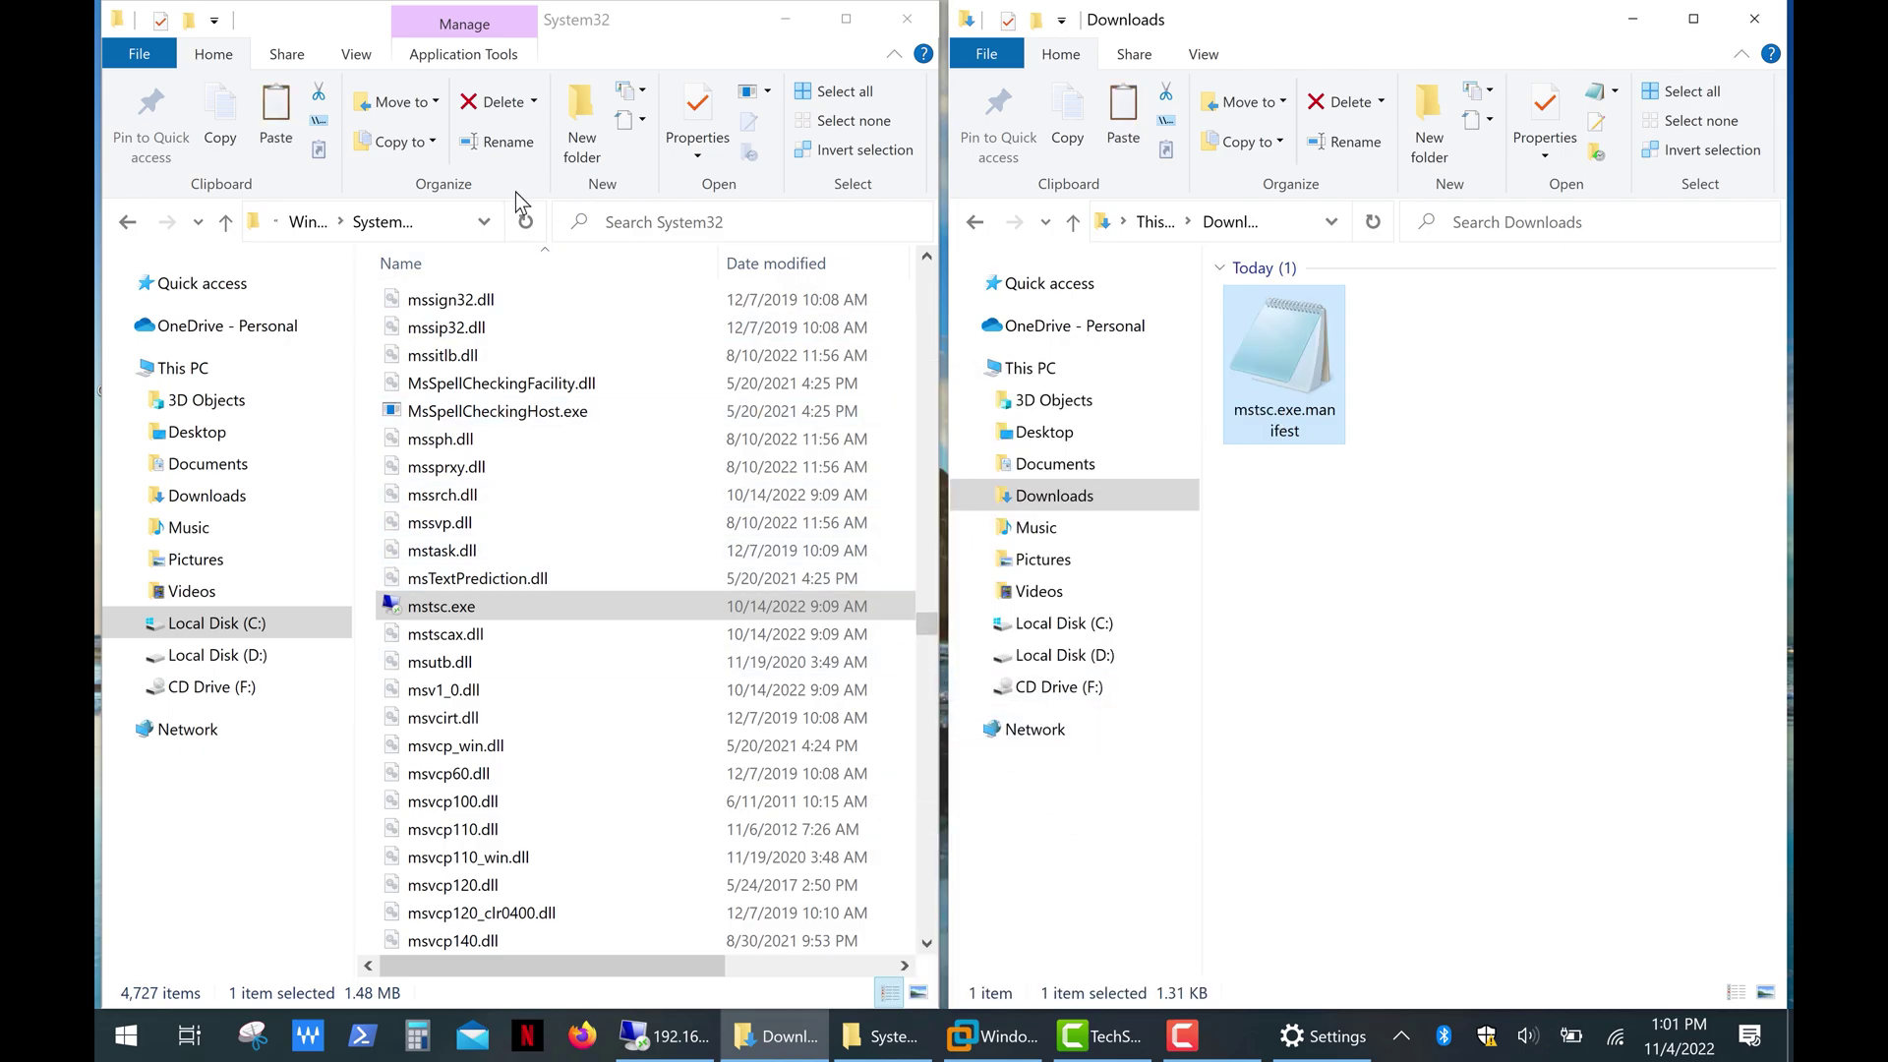
{"action": "left_click", "coordinate": [279, 106]}
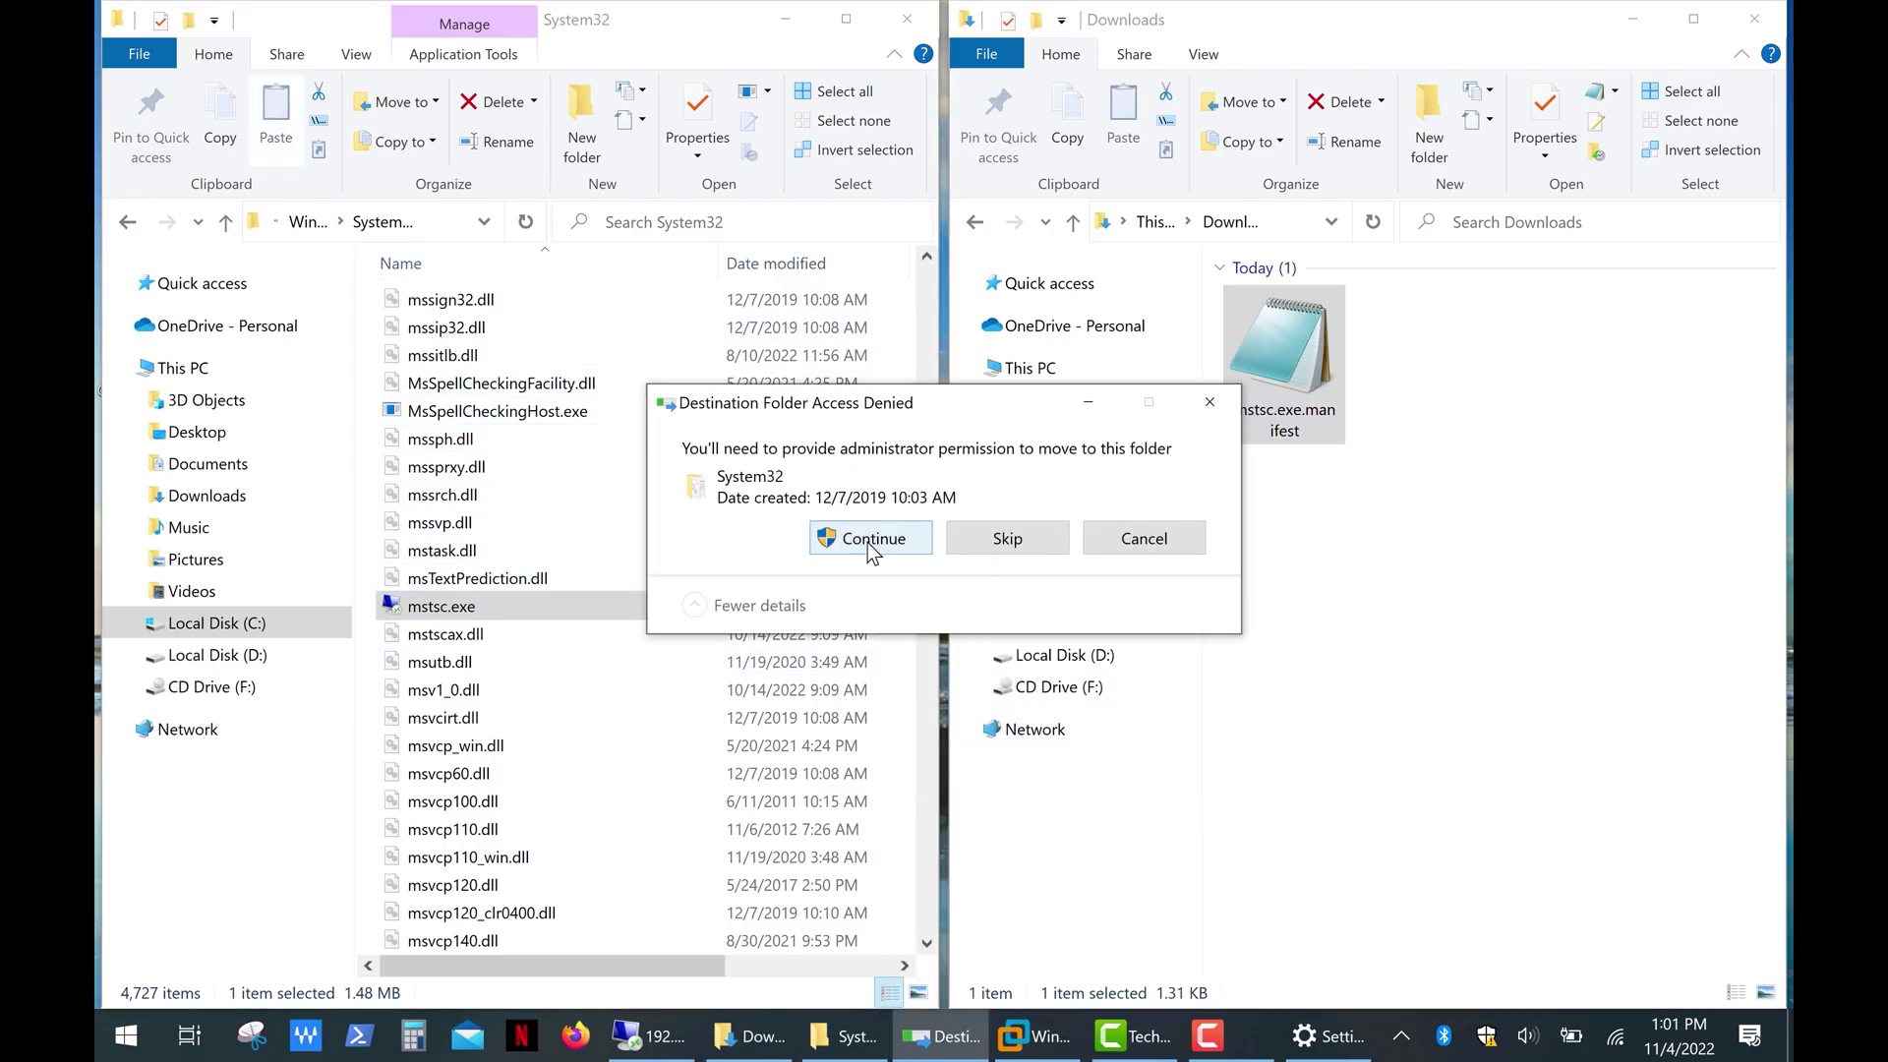
{"action": "left_click", "coordinate": [867, 543]}
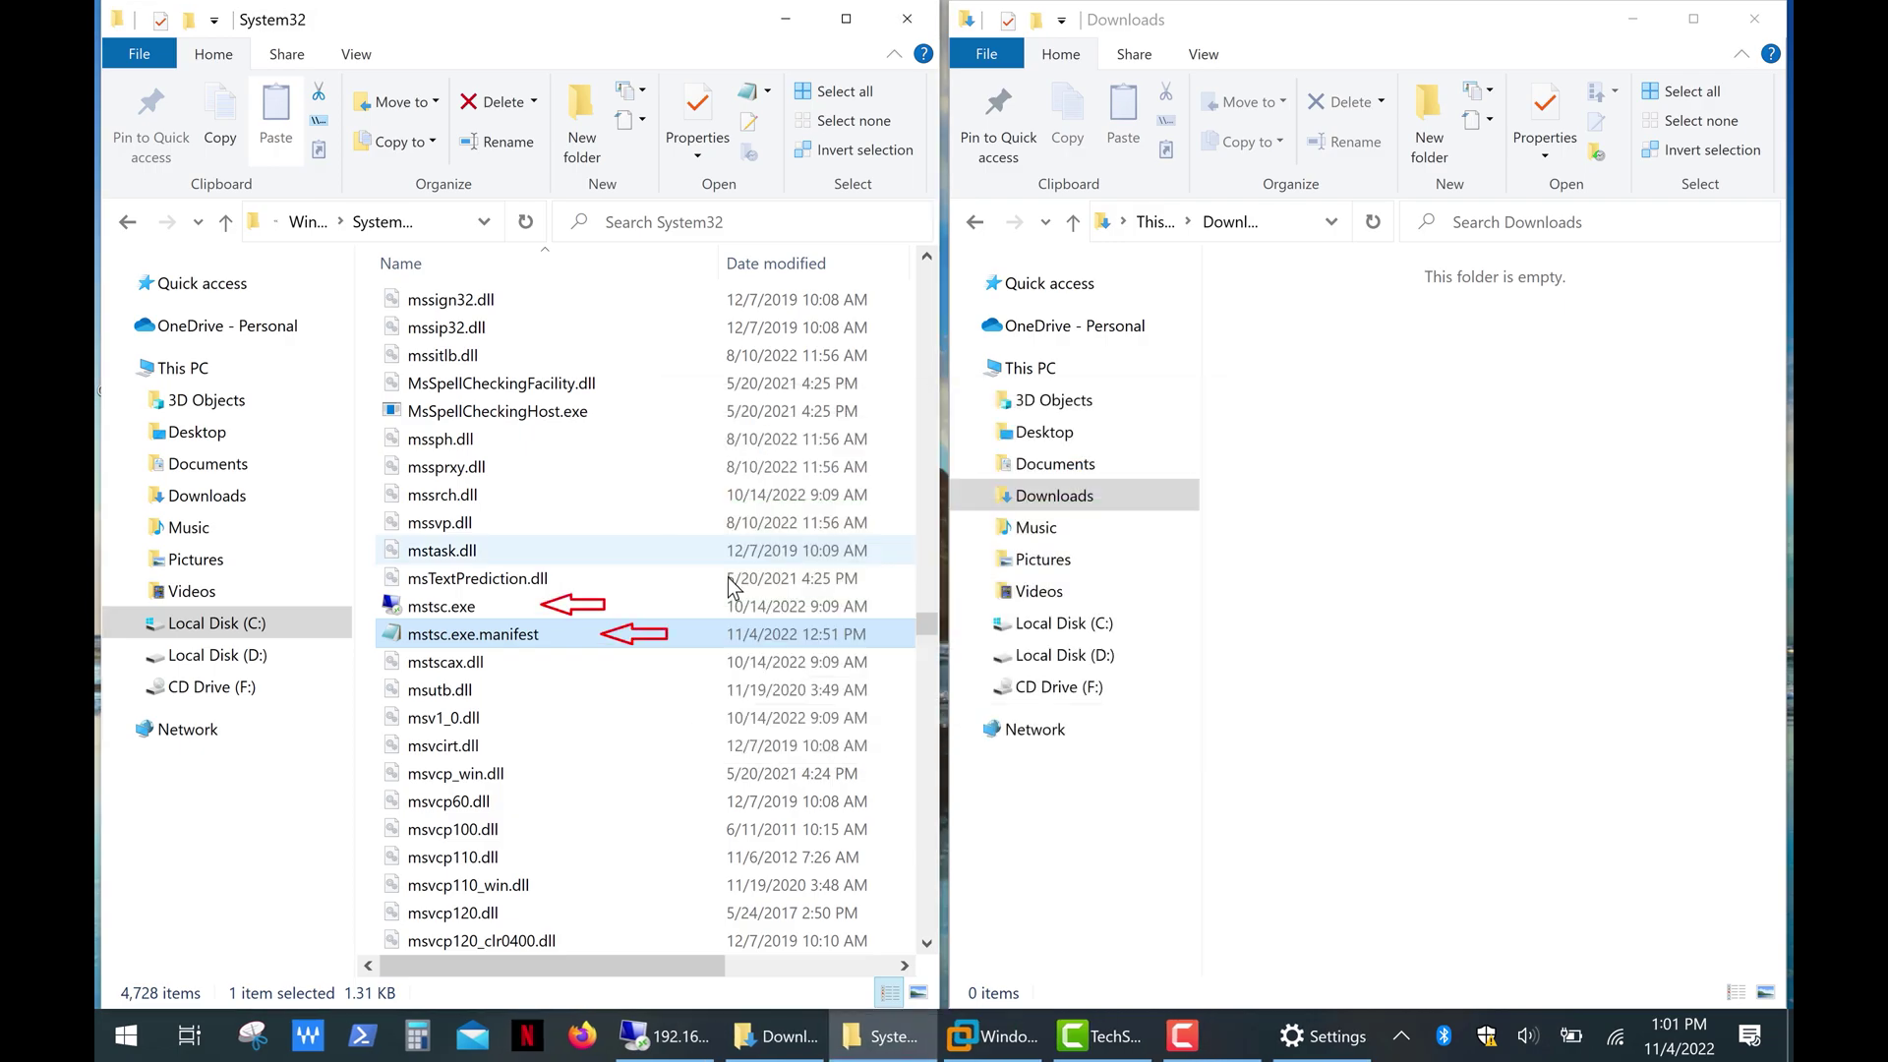
Close both Explorer windows, then start Remote Desktop Connection and connect to the remote computer
{"action": "left_click", "coordinate": [906, 19]}
{"action": "left_click", "coordinate": [1774, 14]}
{"action": "double_click", "coordinate": [143, 588]}
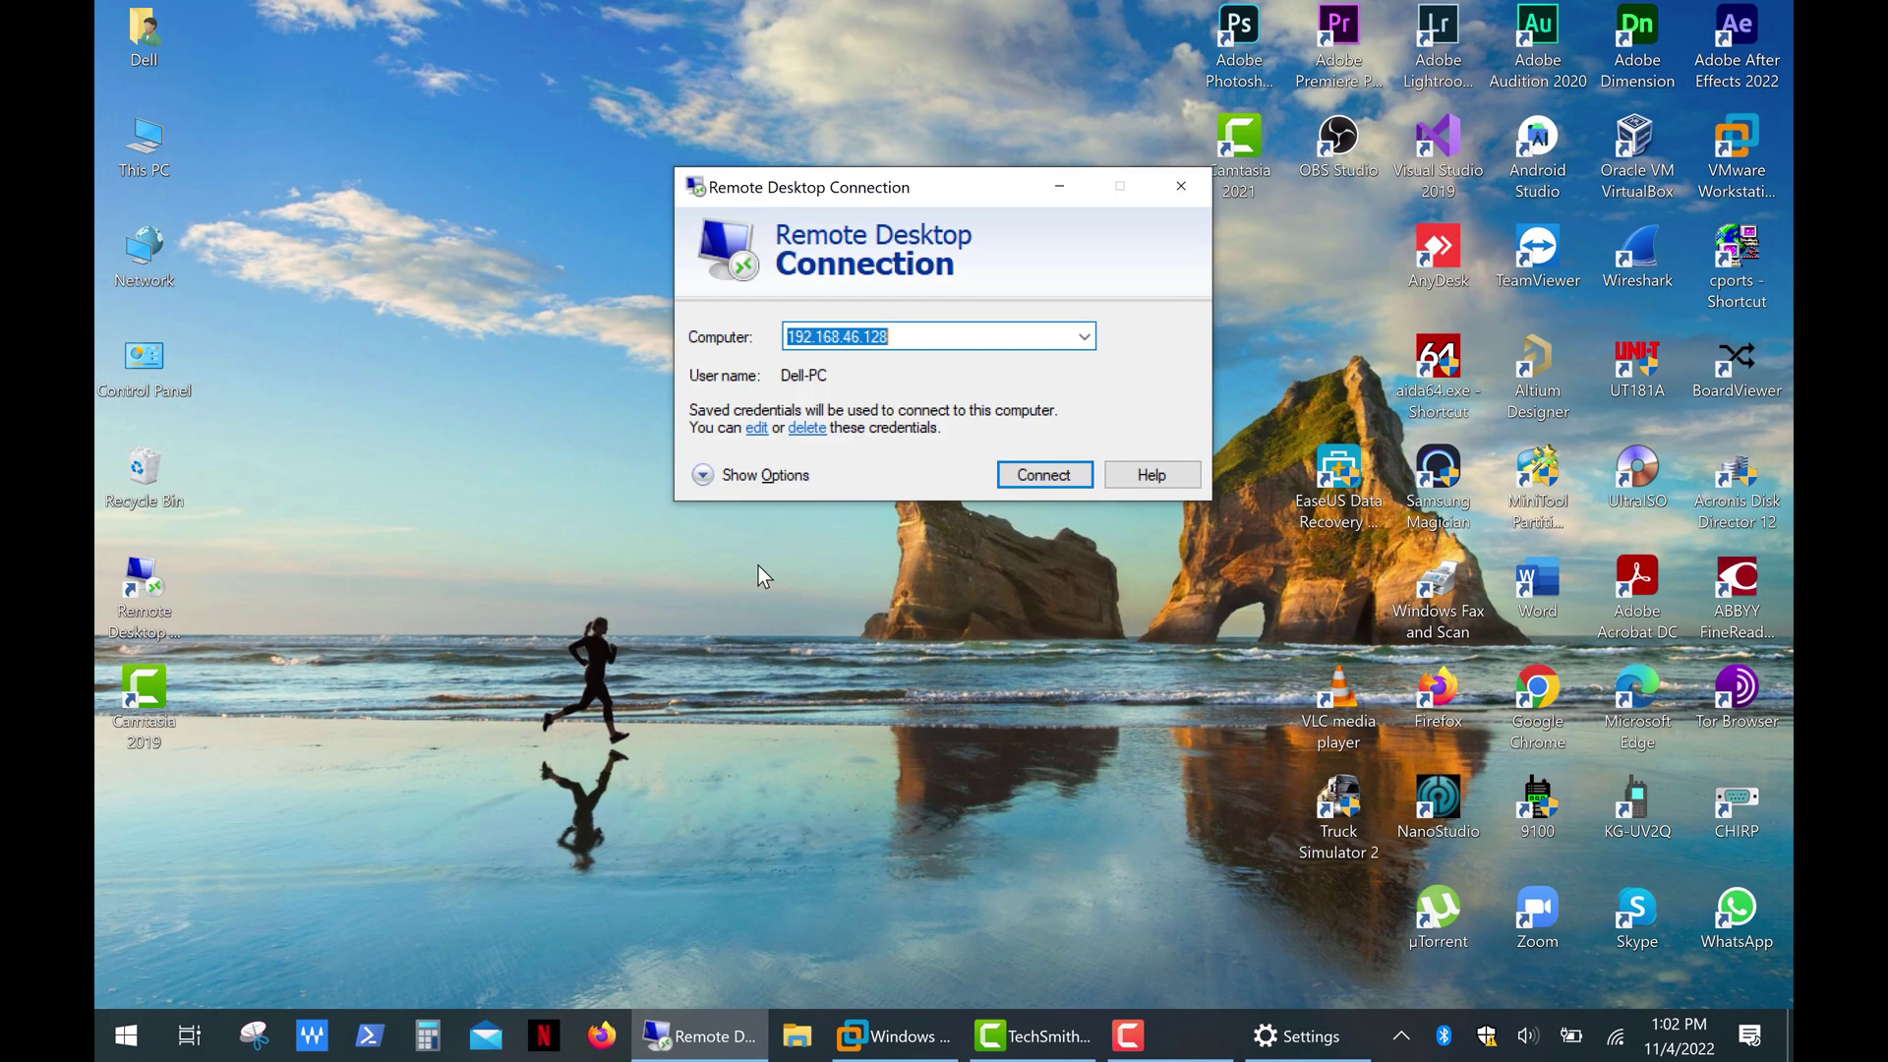
{"action": "left_click", "coordinate": [1017, 475]}
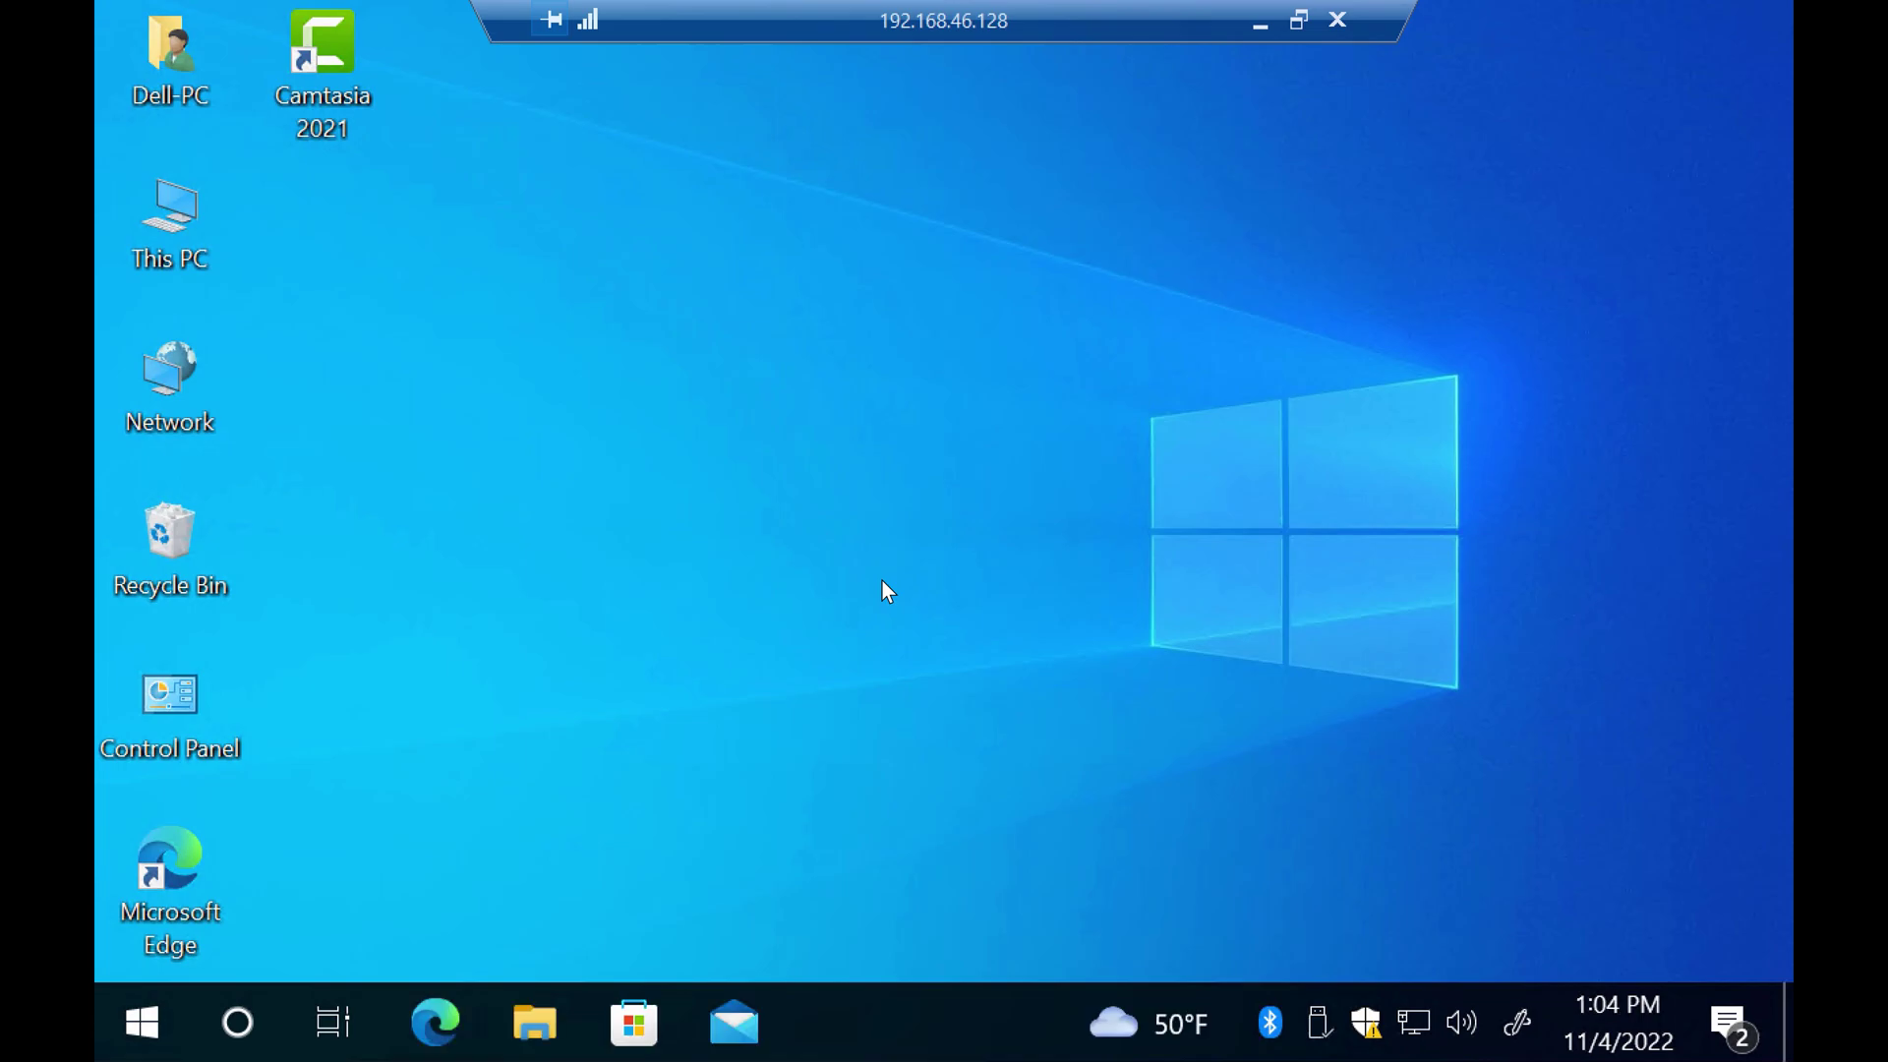
End the remote session and launch Registry Editor via regedit from the Run prompt
{"action": "left_click", "coordinate": [1337, 20]}
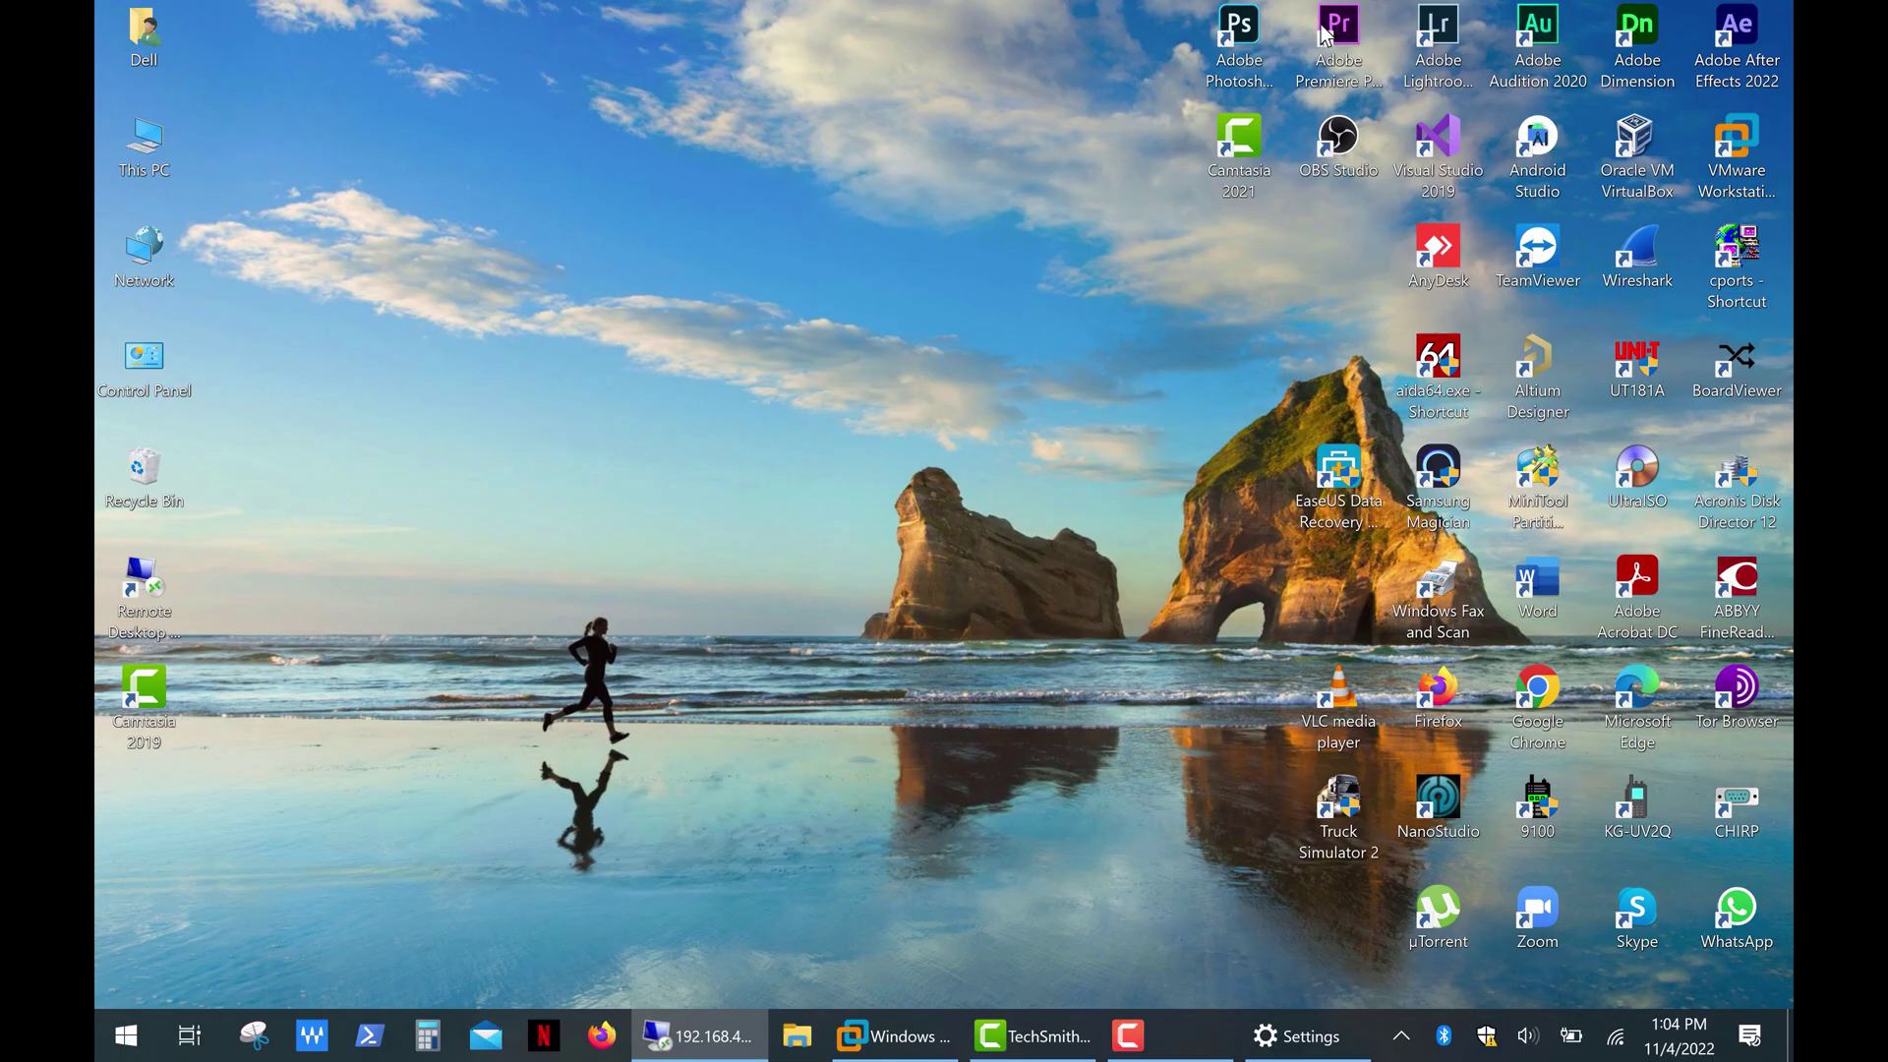
{"action": "key", "text": "super+r"}
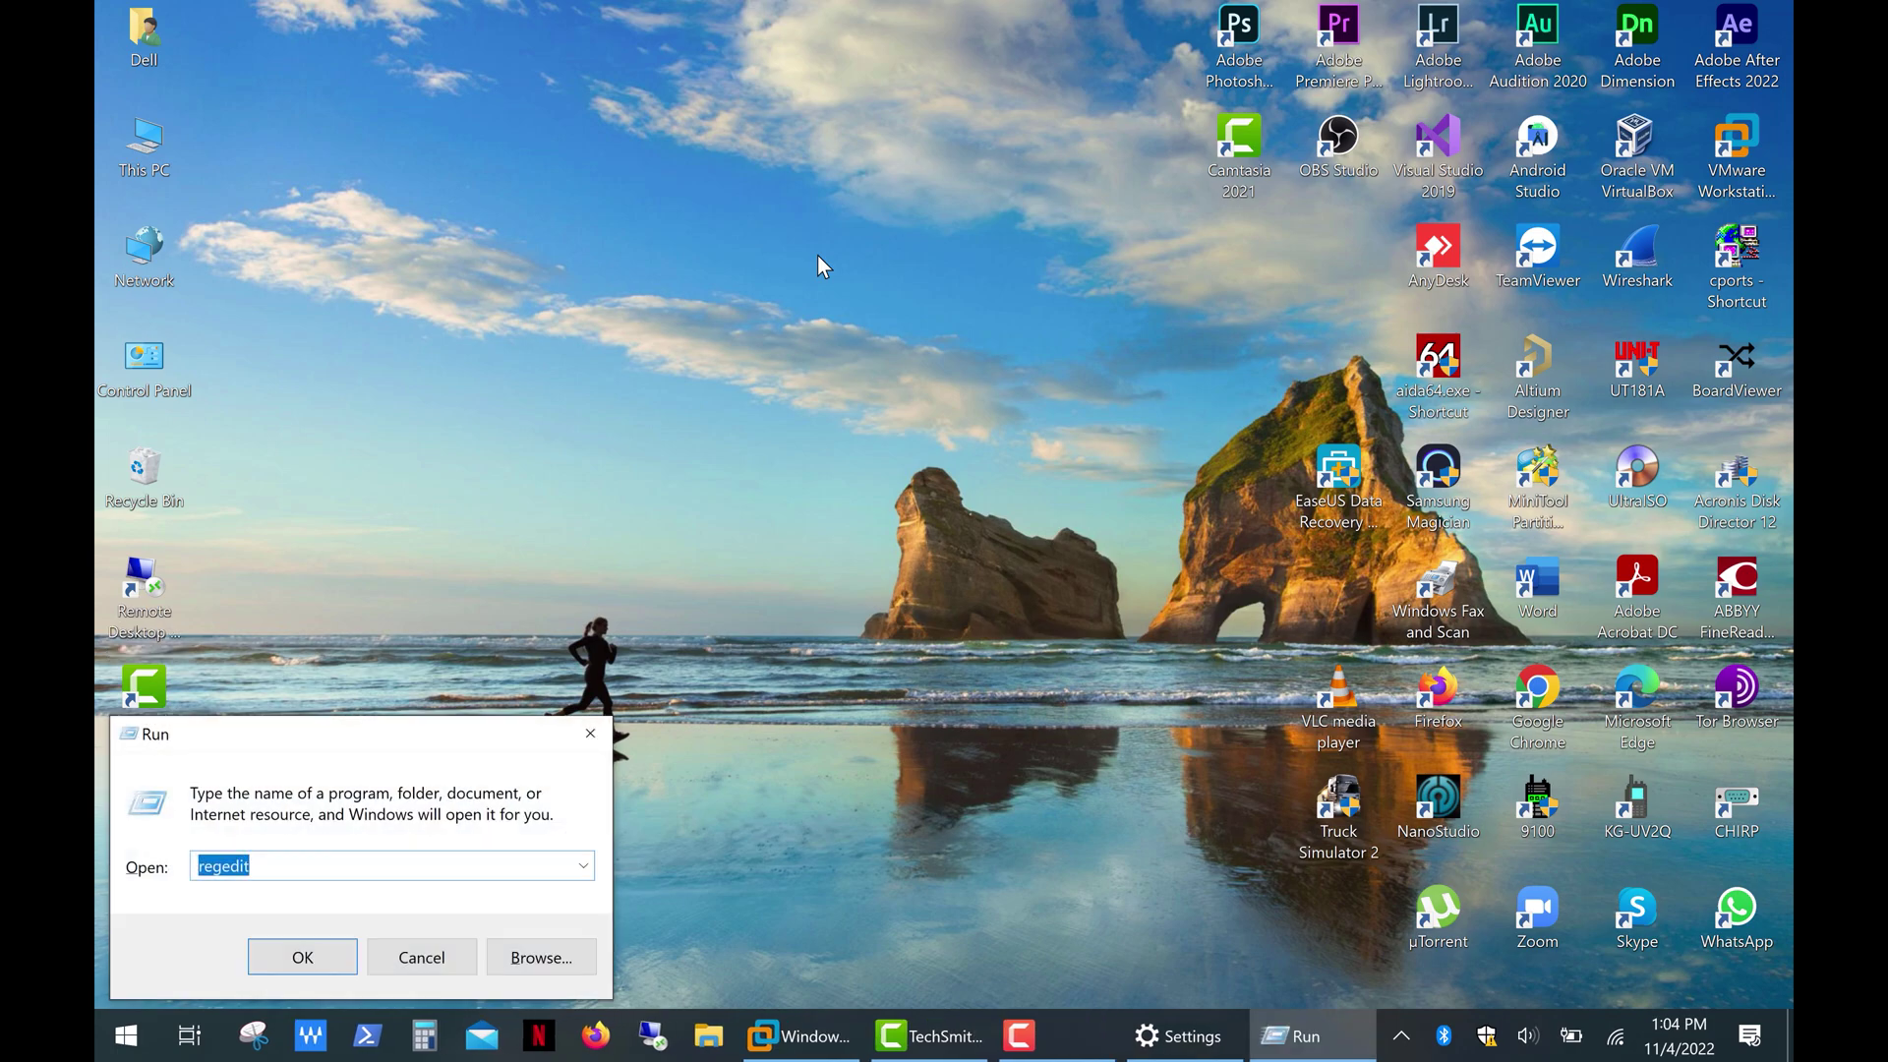
{"action": "key", "text": "Return"}
{"action": "left_click", "coordinate": [882, 680]}
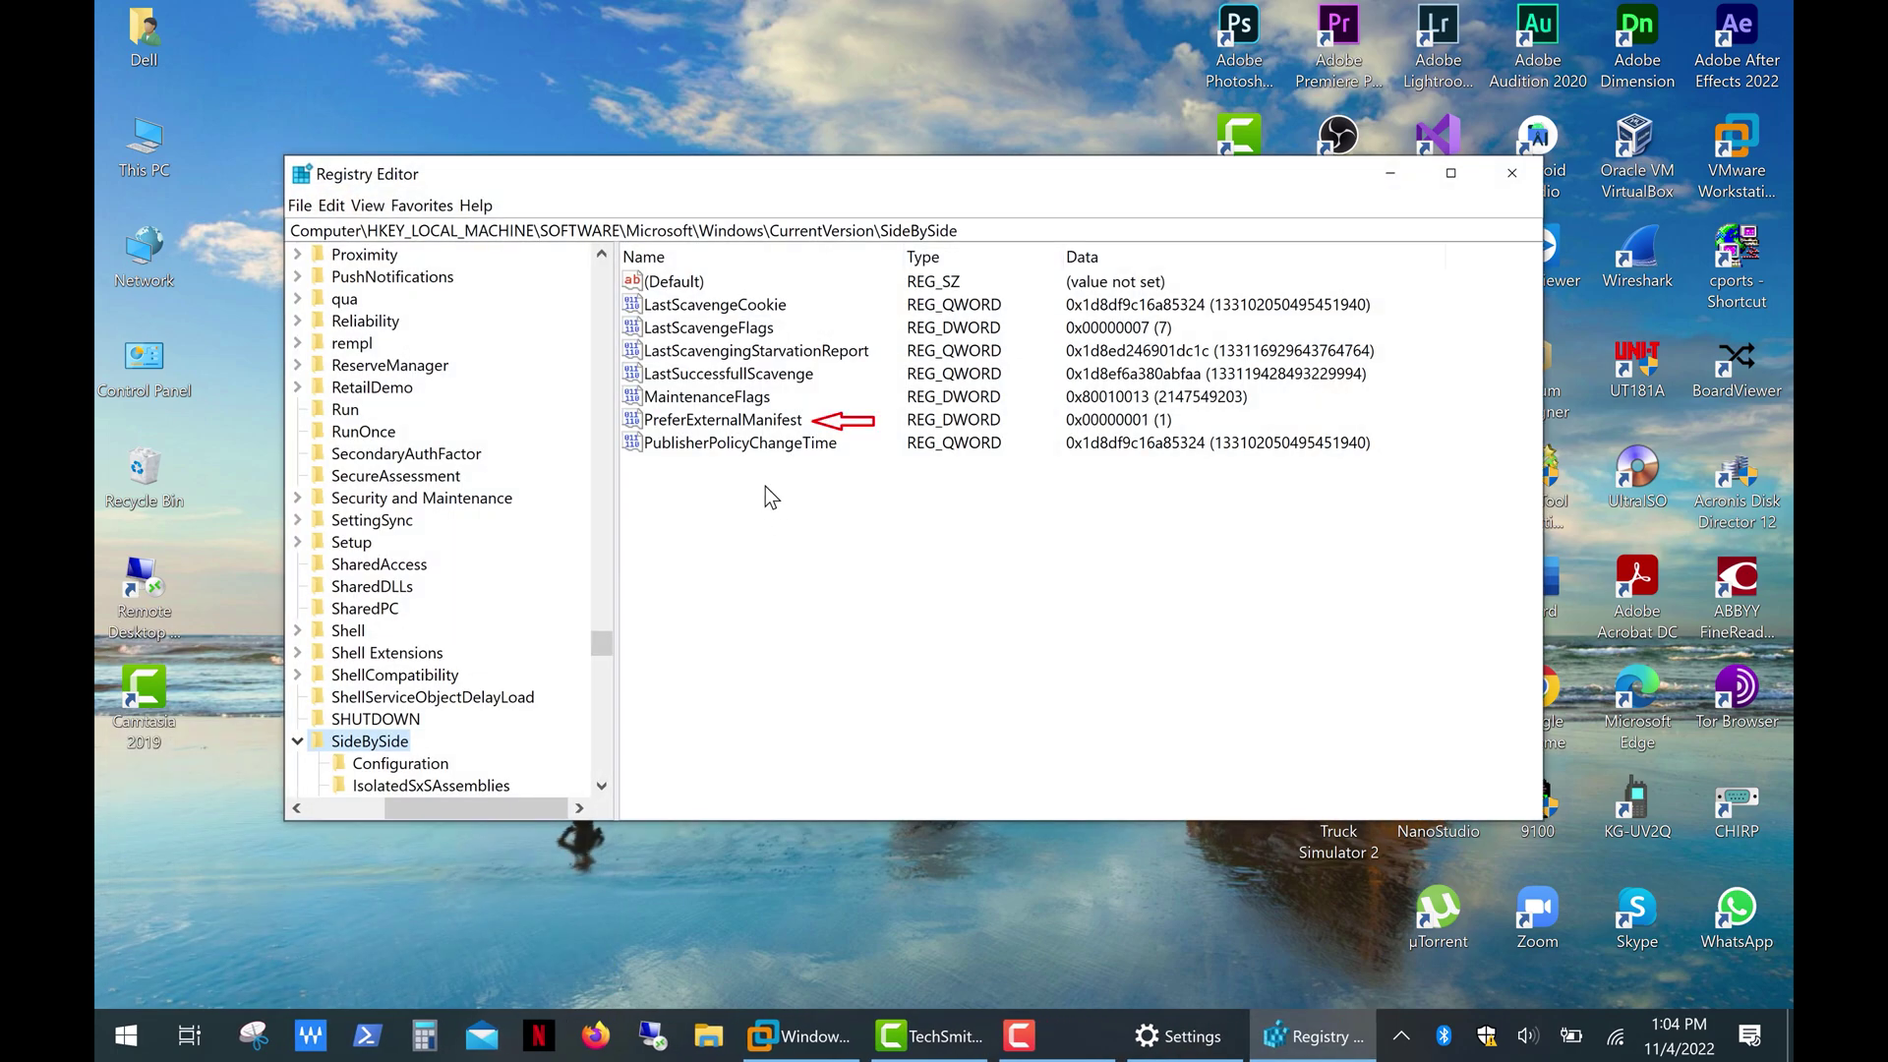
Change the PreferExternalManifest DWORD under SideBySide to 0 and confirm
{"action": "left_click", "coordinate": [756, 423]}
{"action": "right_click", "coordinate": [756, 424]}
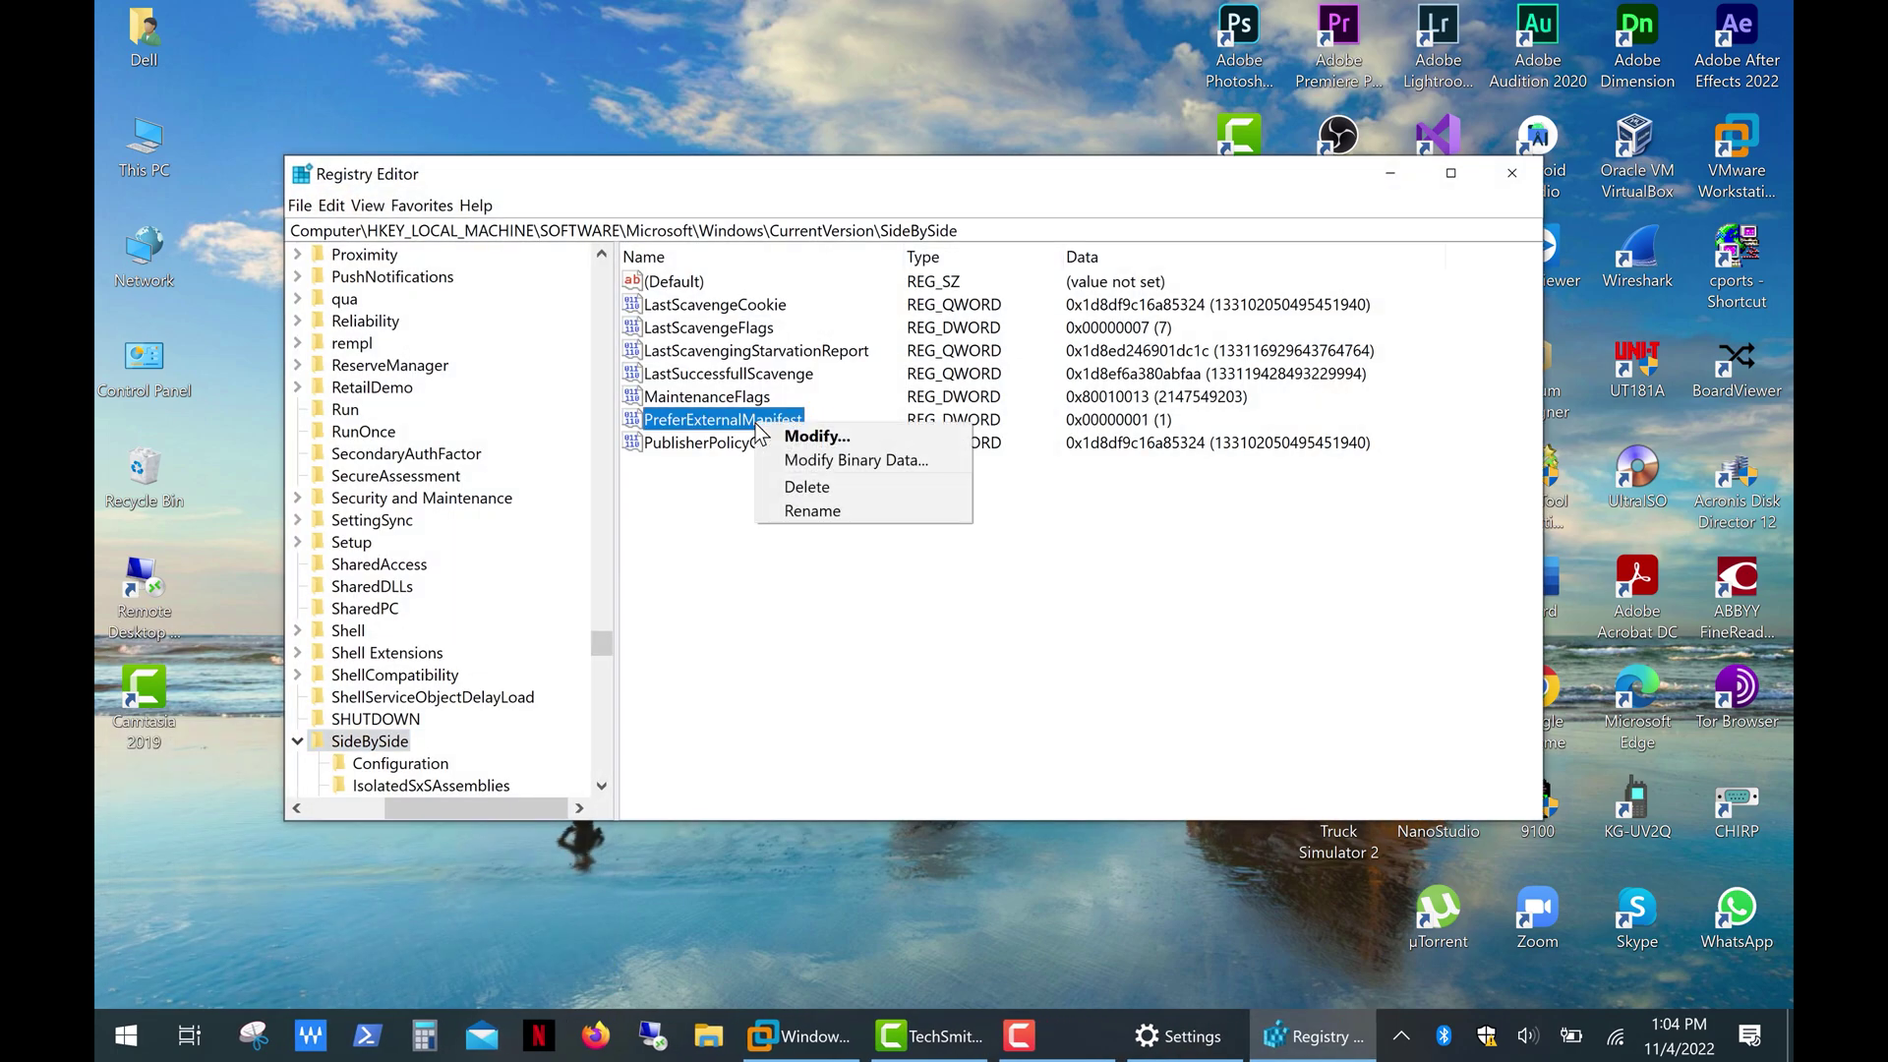
{"action": "left_click", "coordinate": [708, 444]}
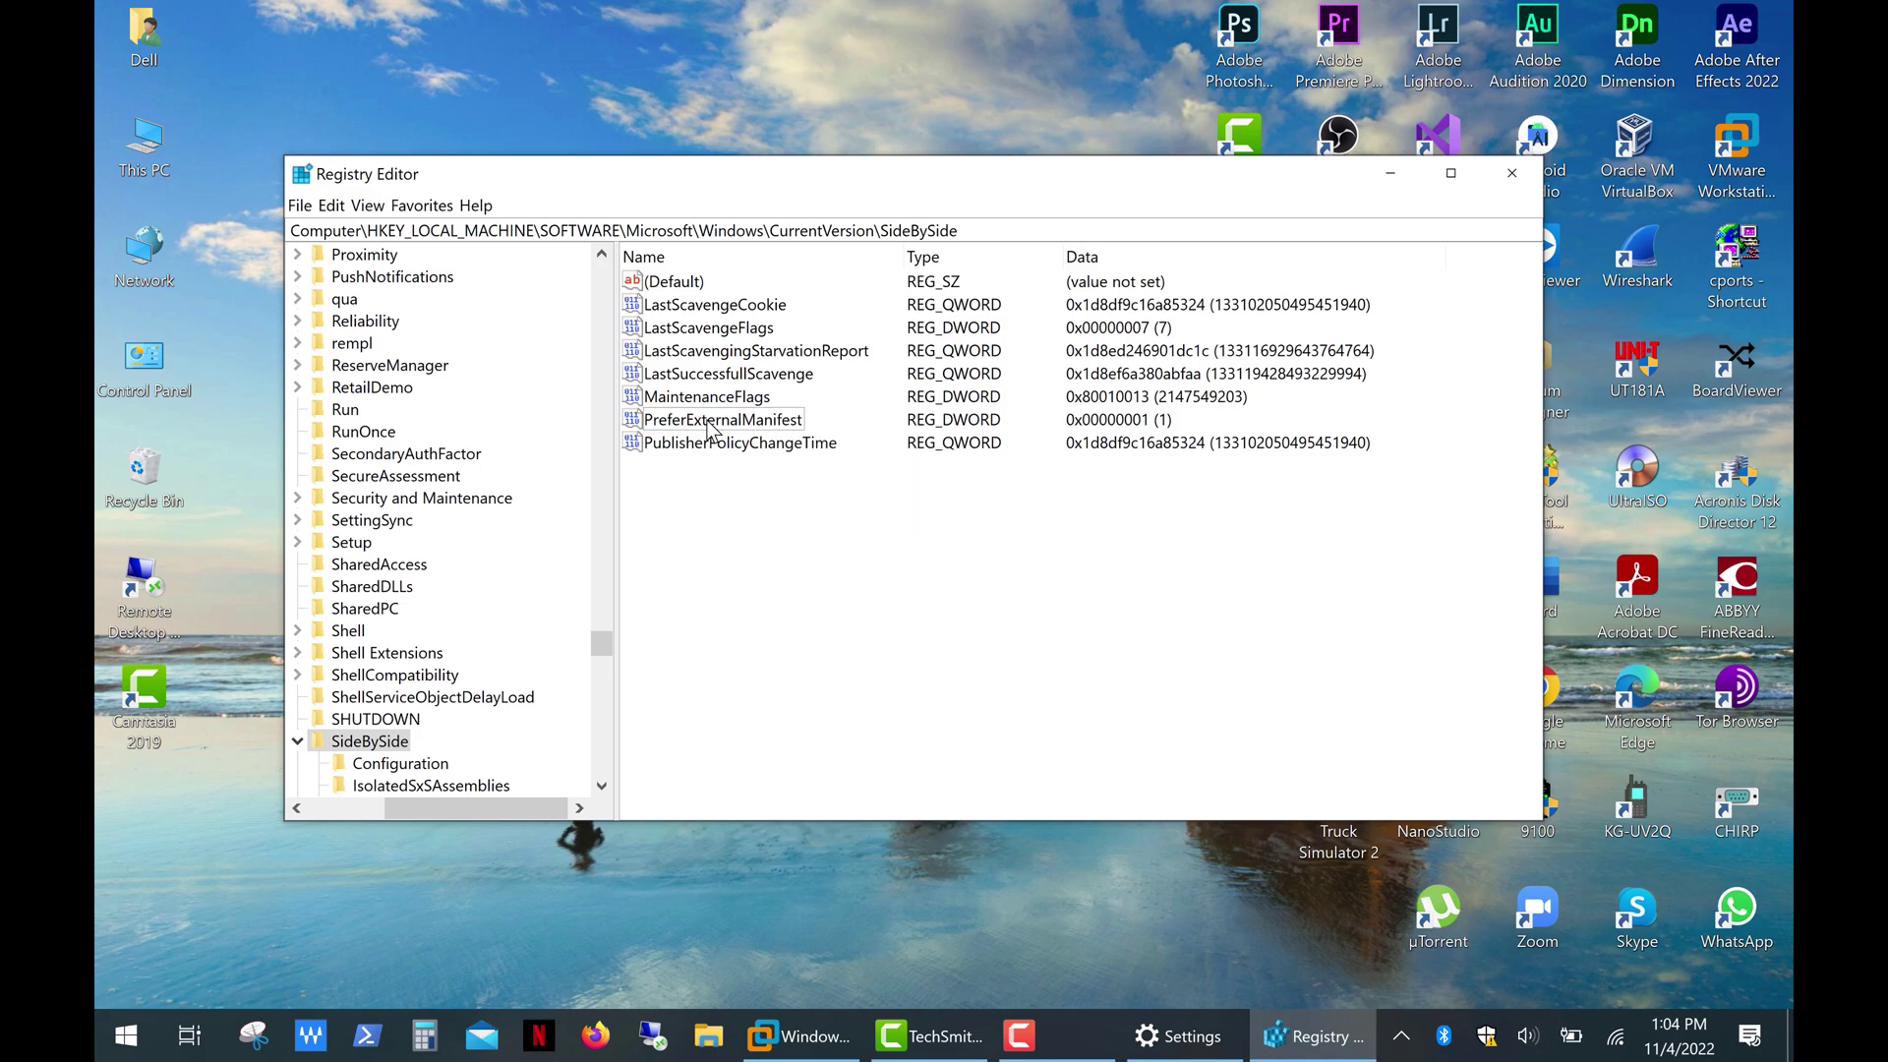
{"action": "double_click", "coordinate": [713, 421]}
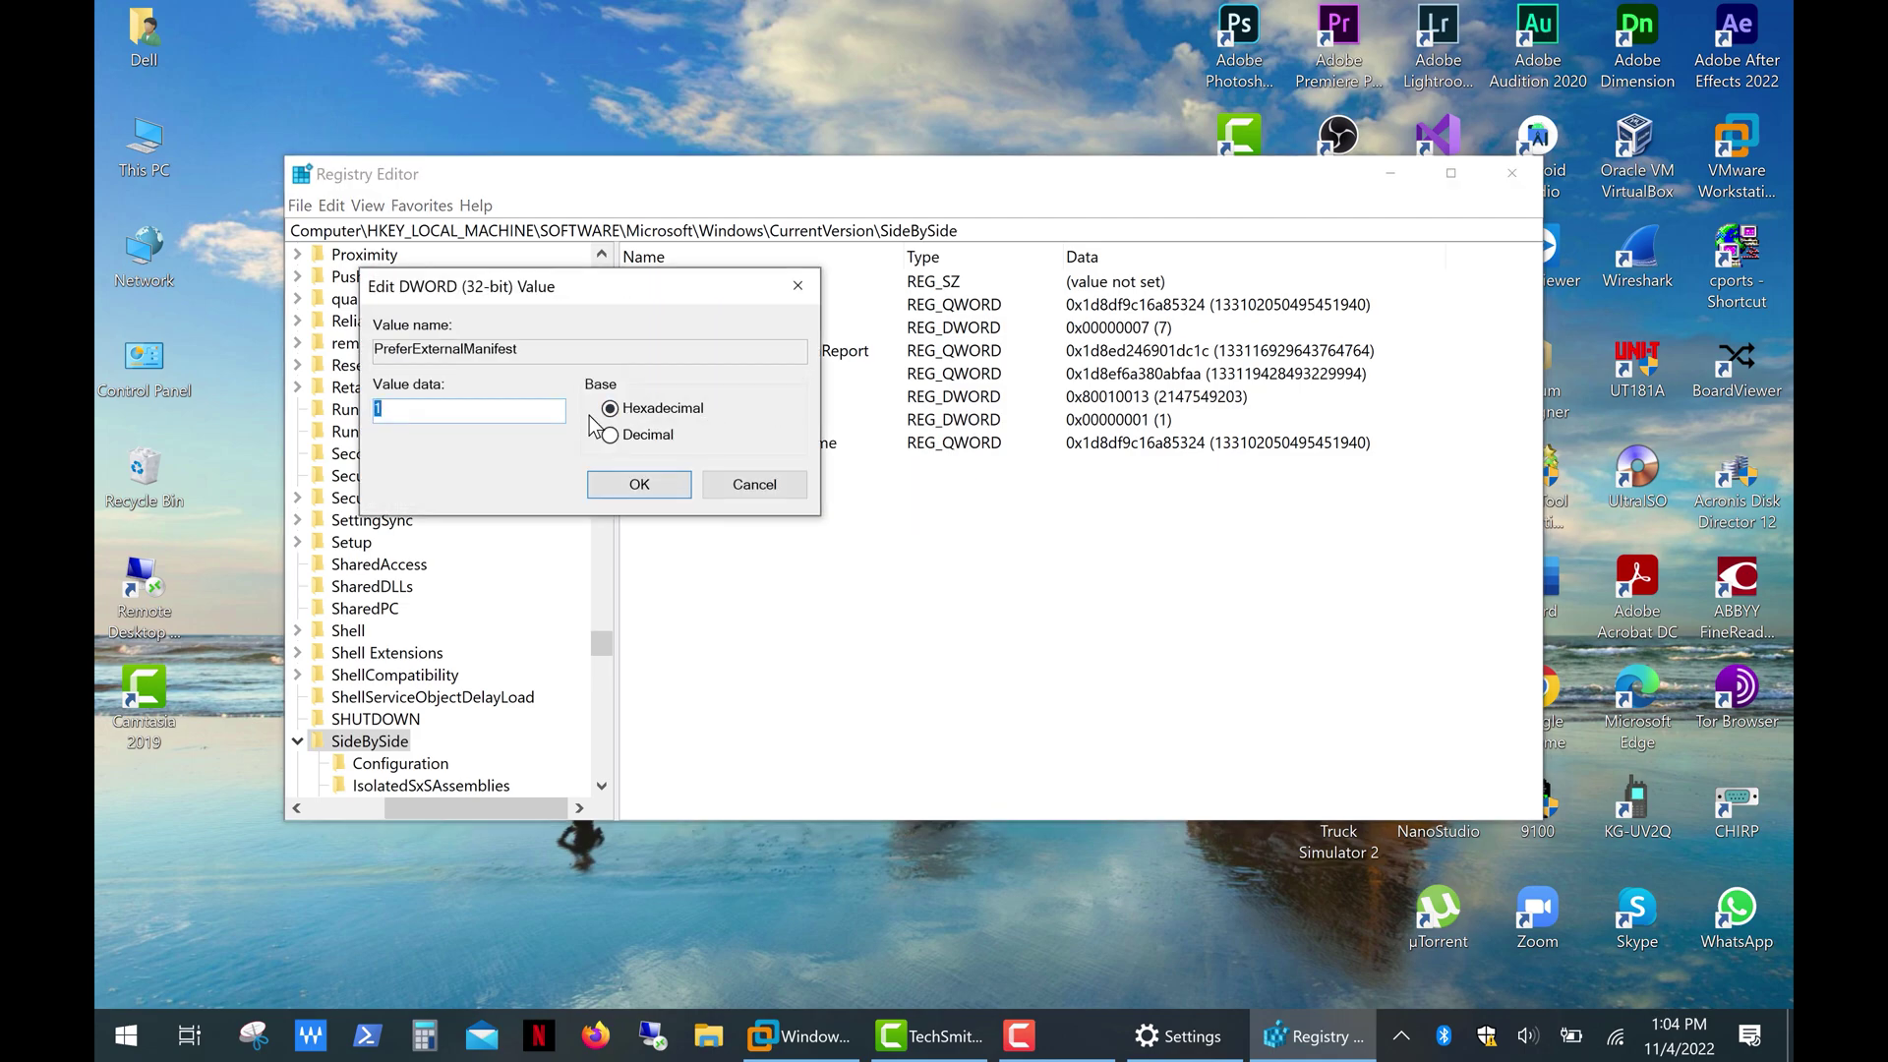
{"action": "left_click", "coordinate": [637, 484]}
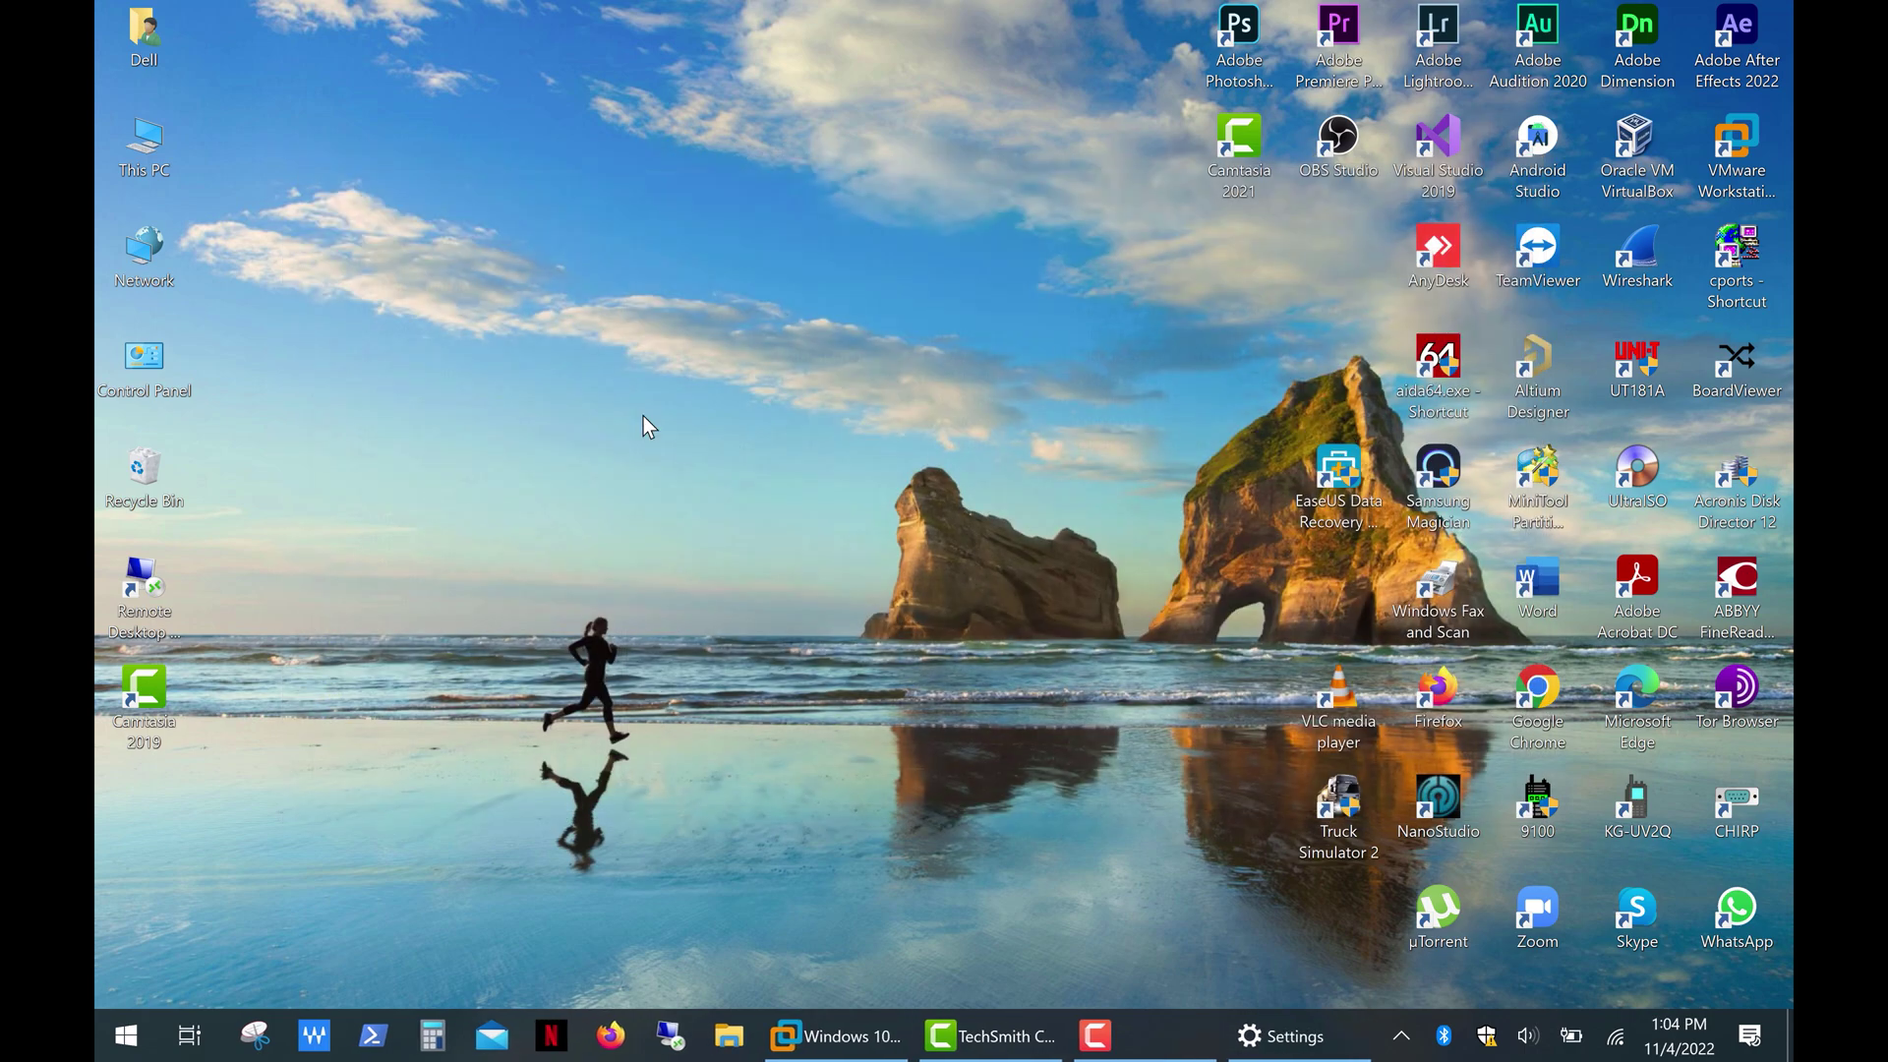
{"action": "key", "text": "super"}
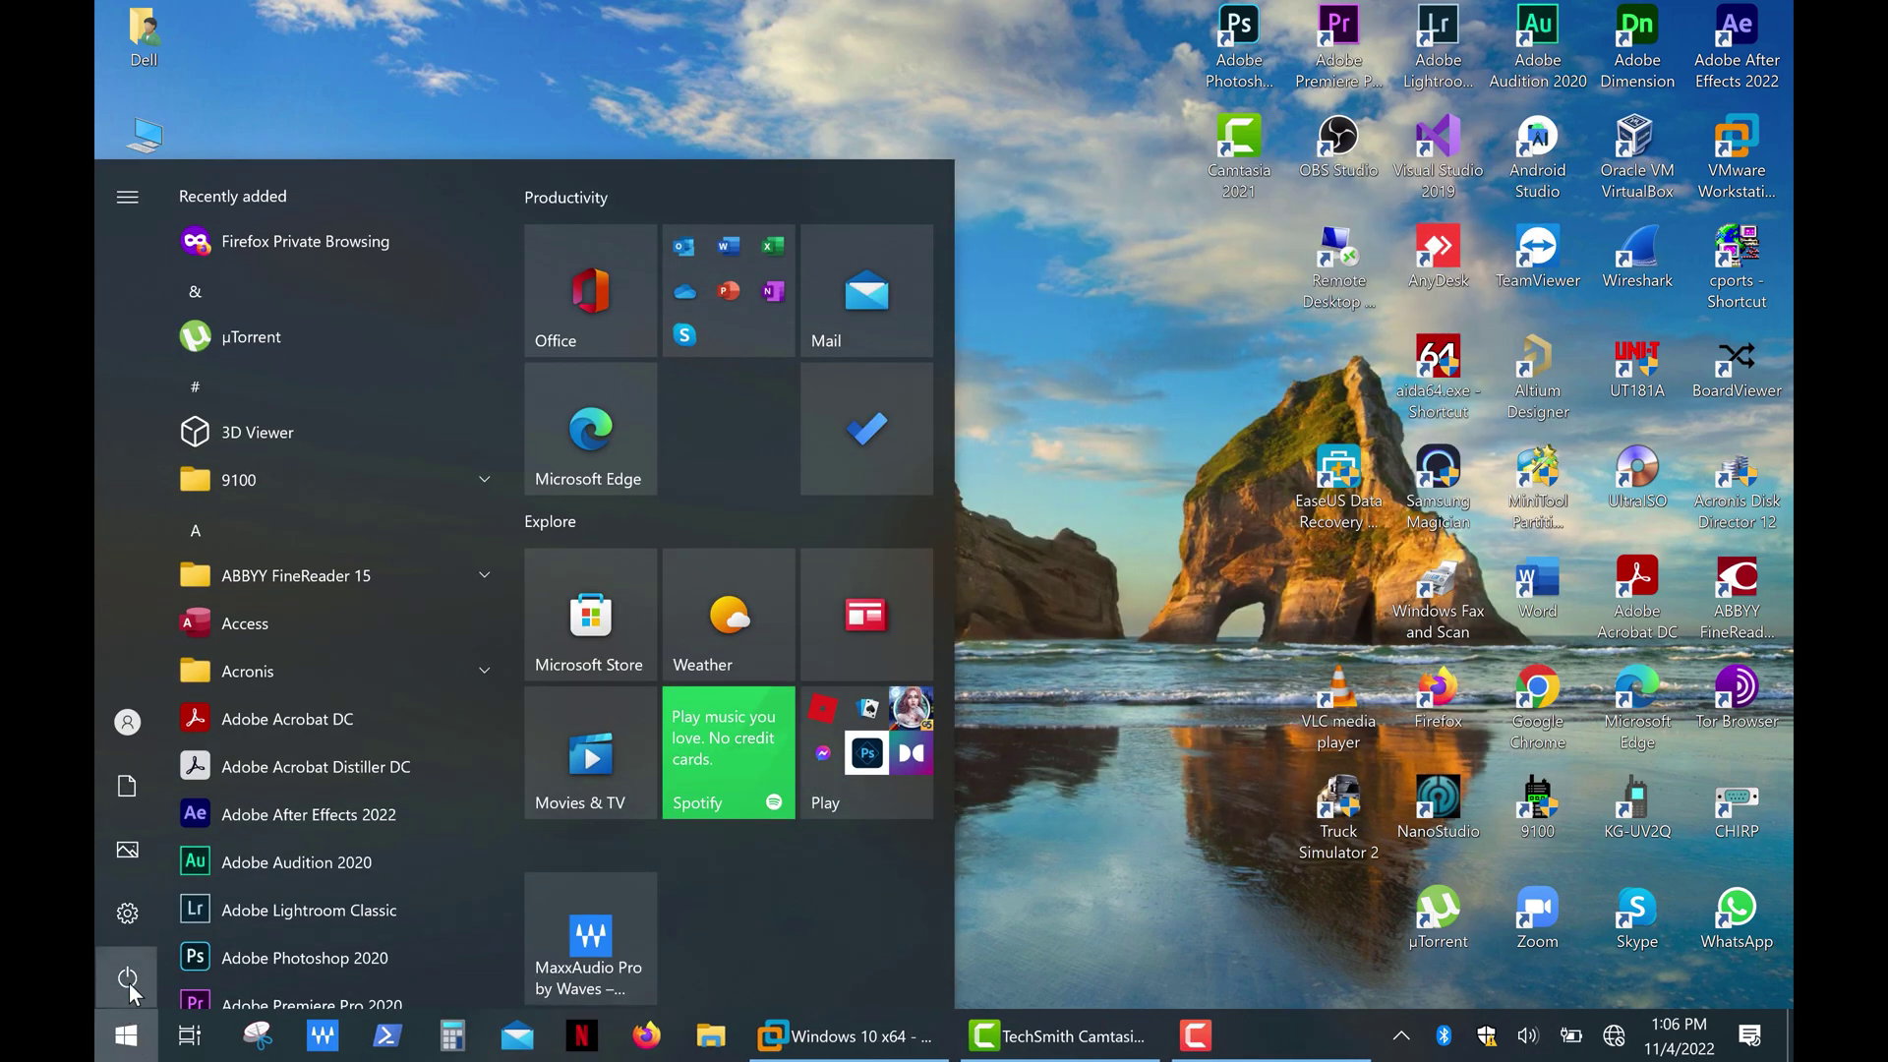
Restart Windows from the Start menu, then launch Camtasia 2019 from its desktop icon
{"action": "left_click", "coordinate": [131, 981]}
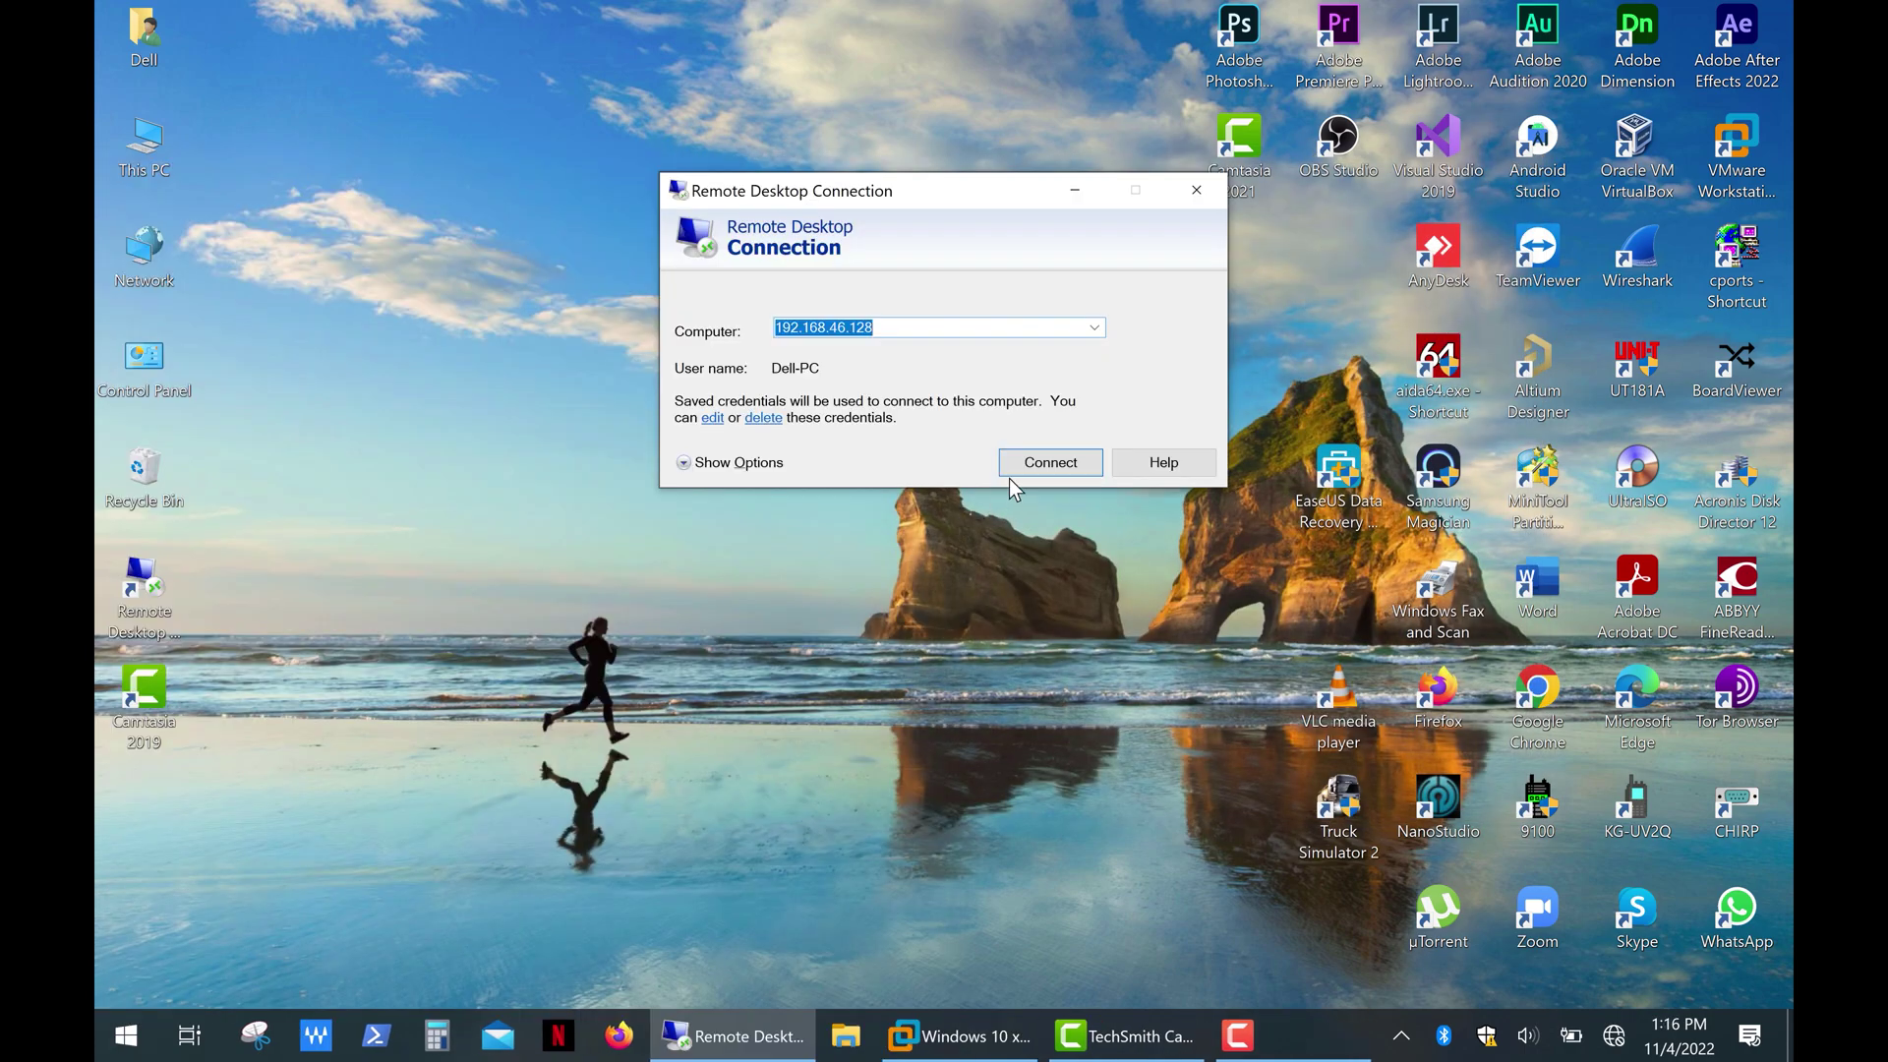
{"action": "left_click", "coordinate": [1017, 463]}
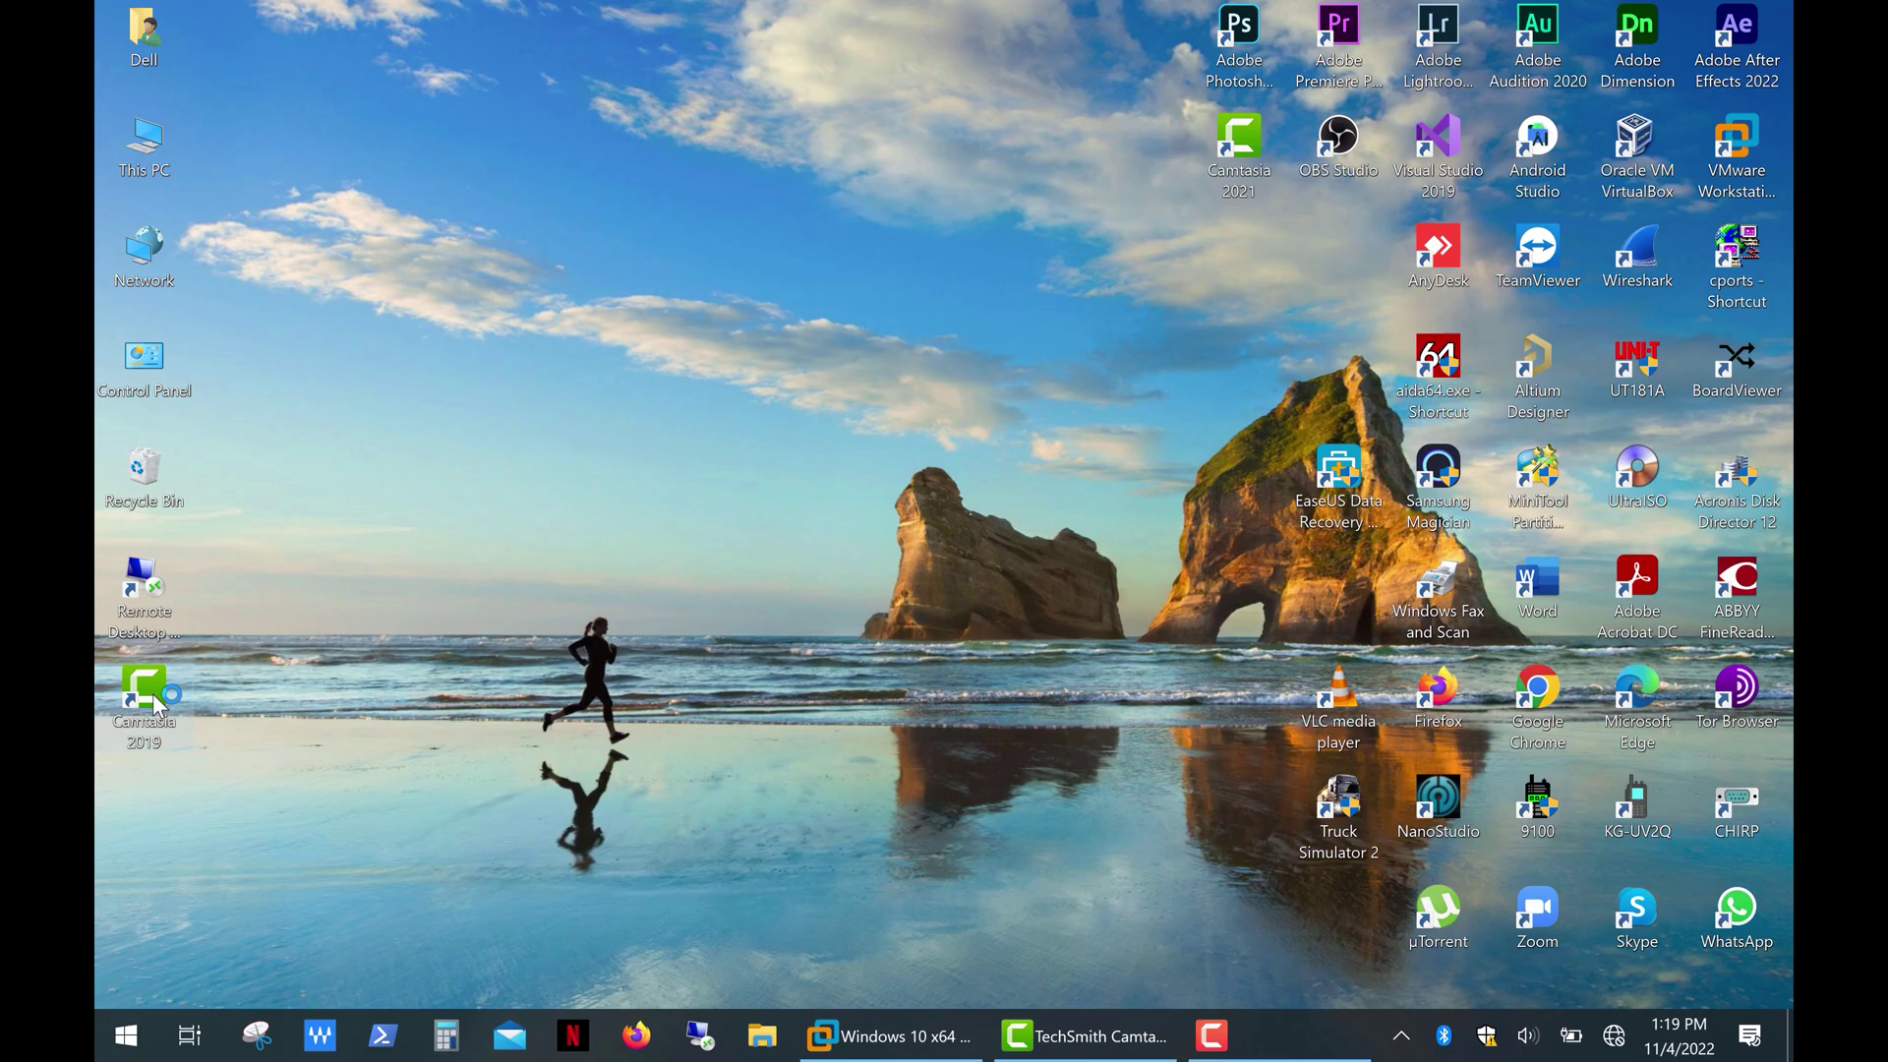
{"action": "double_click", "coordinate": [152, 693]}
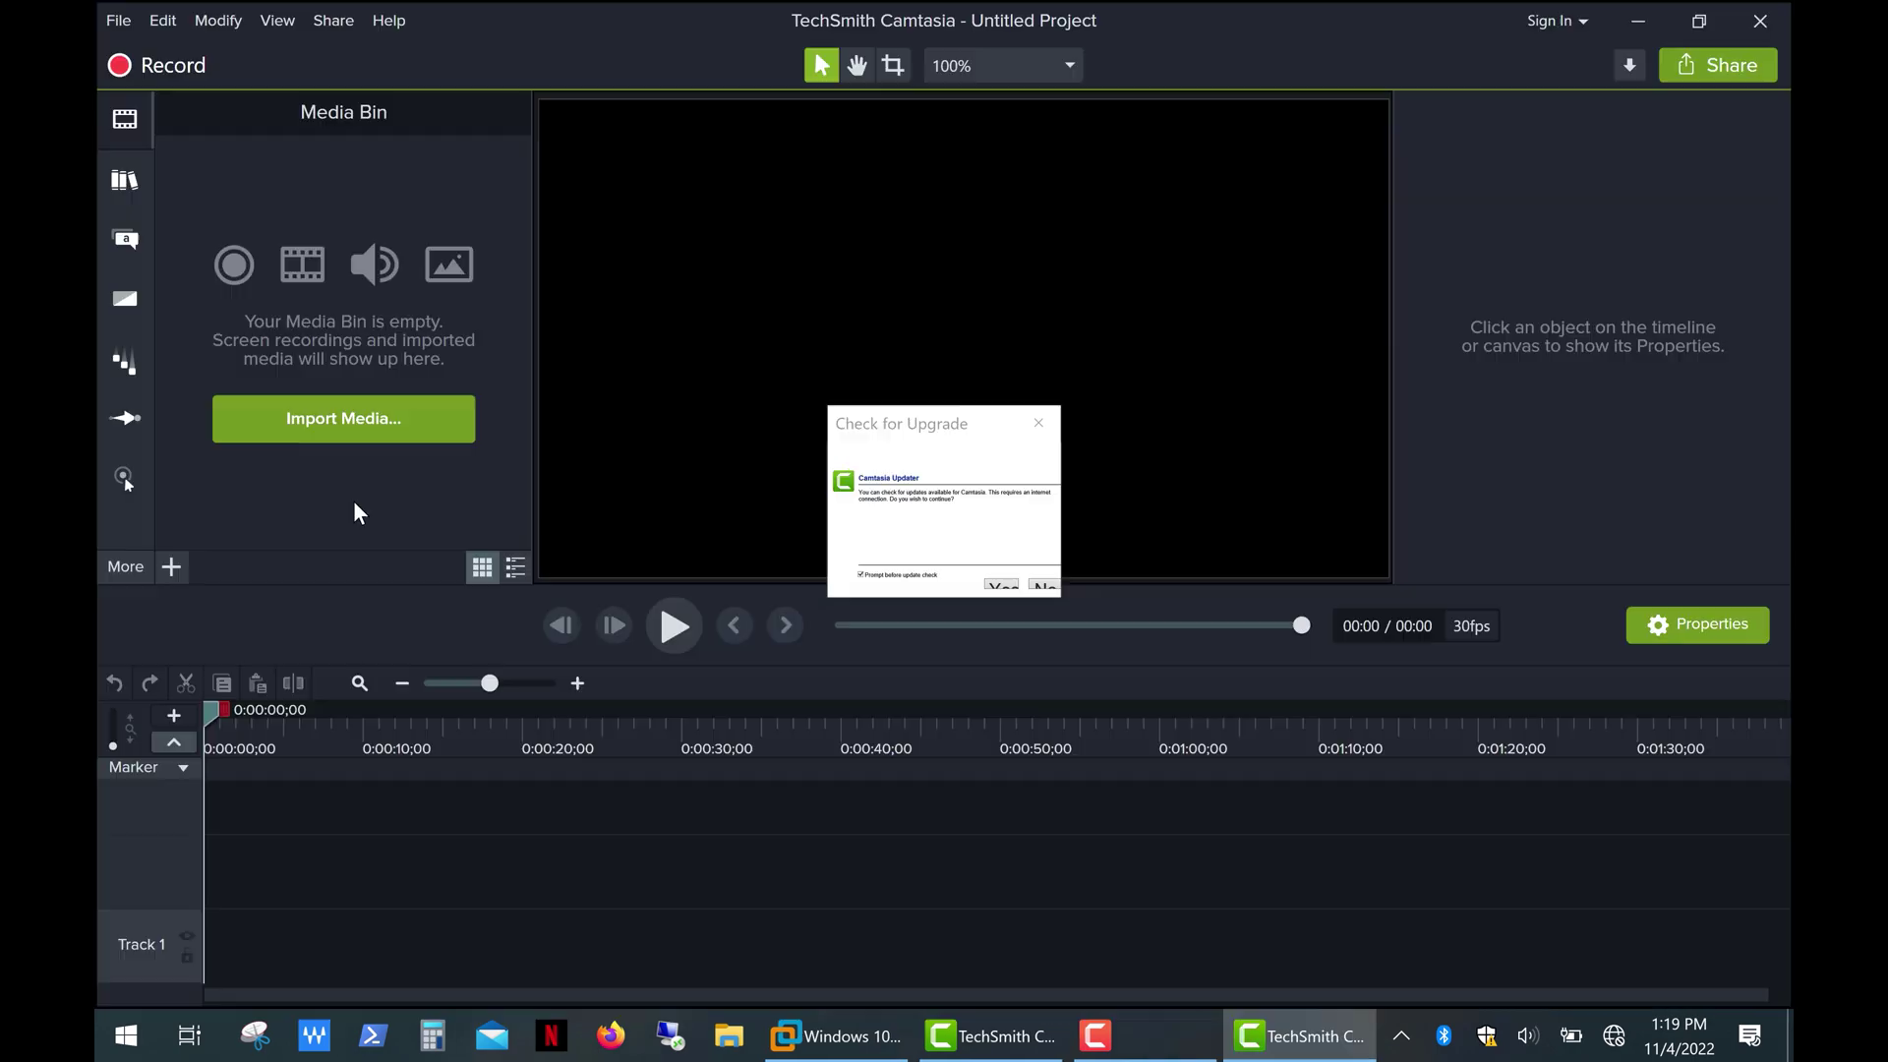